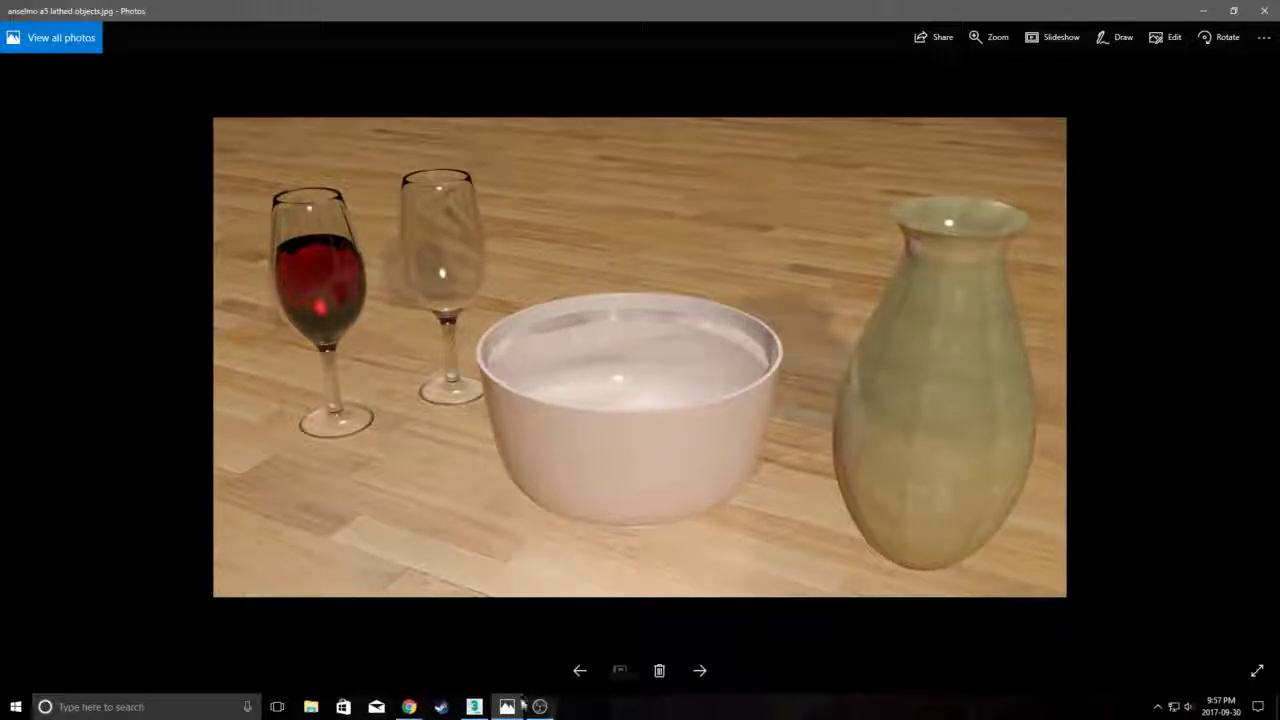
Switch to 3ds Max and set the renderer to NVIDIA mental ray in the render setup.
{"action": "left_click", "coordinate": [476, 708]}
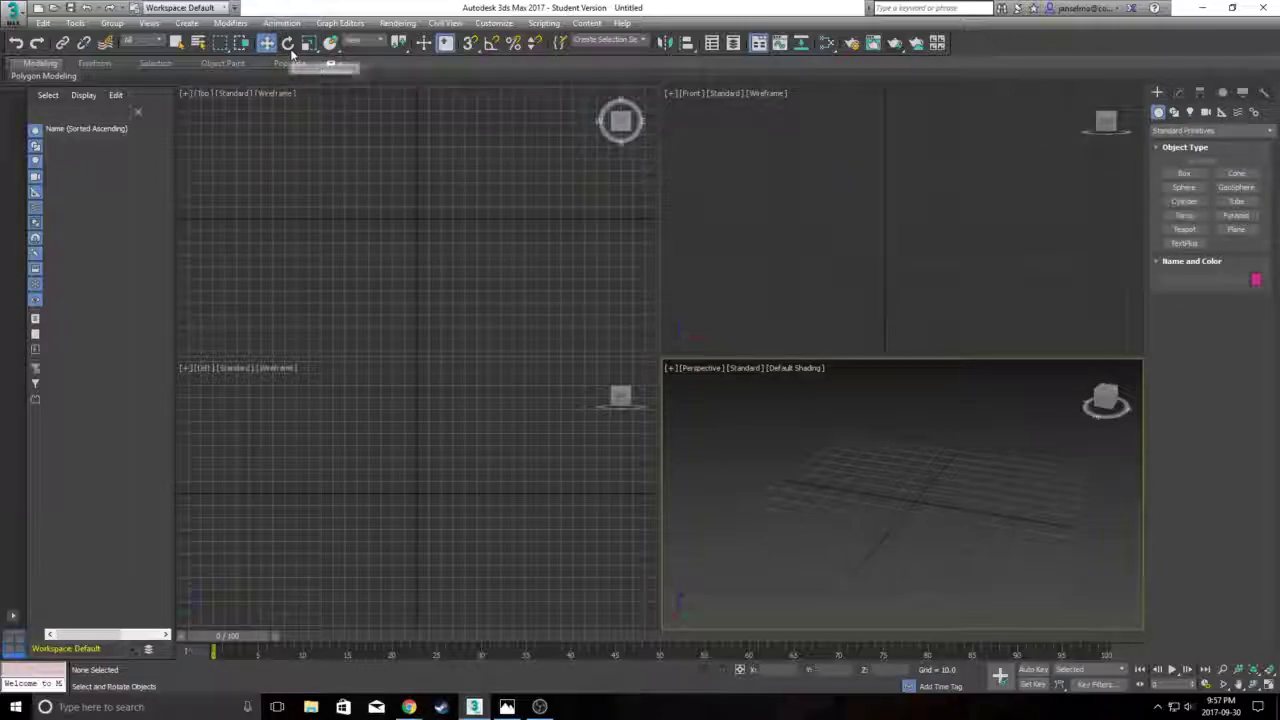
{"action": "left_click", "coordinate": [396, 23]}
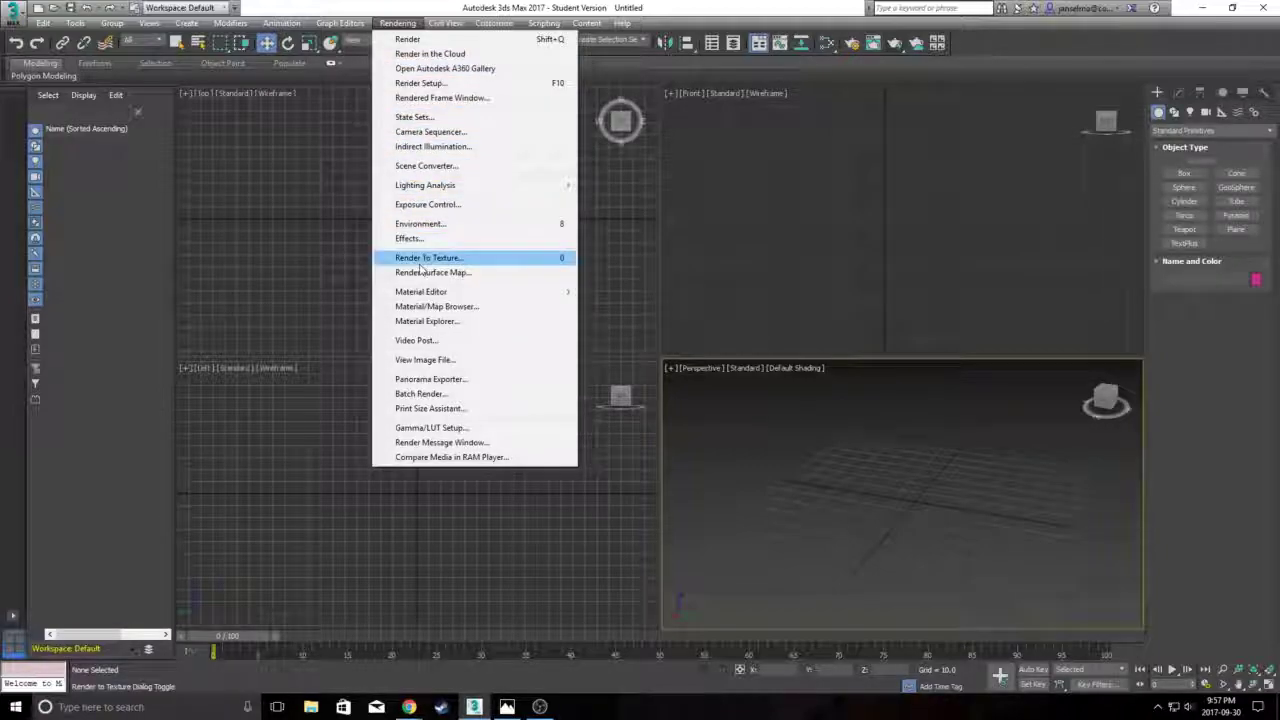
{"action": "left_click", "coordinate": [425, 82]}
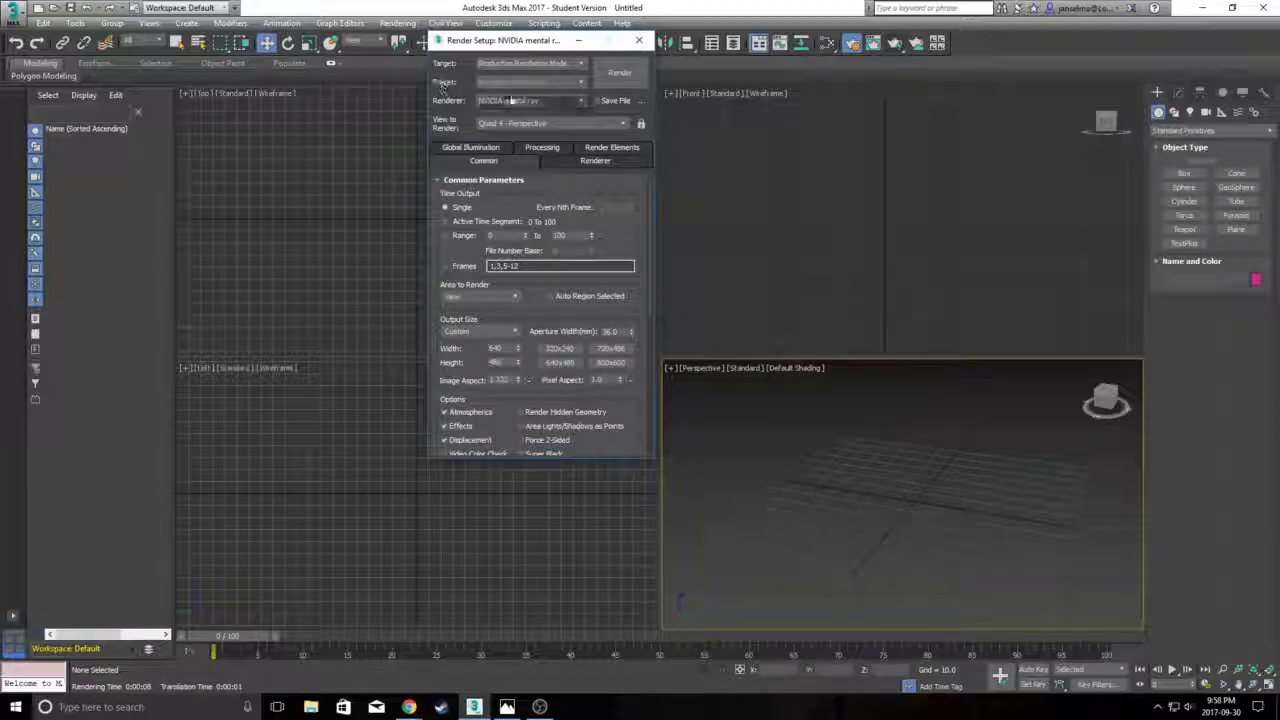
{"action": "left_click", "coordinate": [512, 104]}
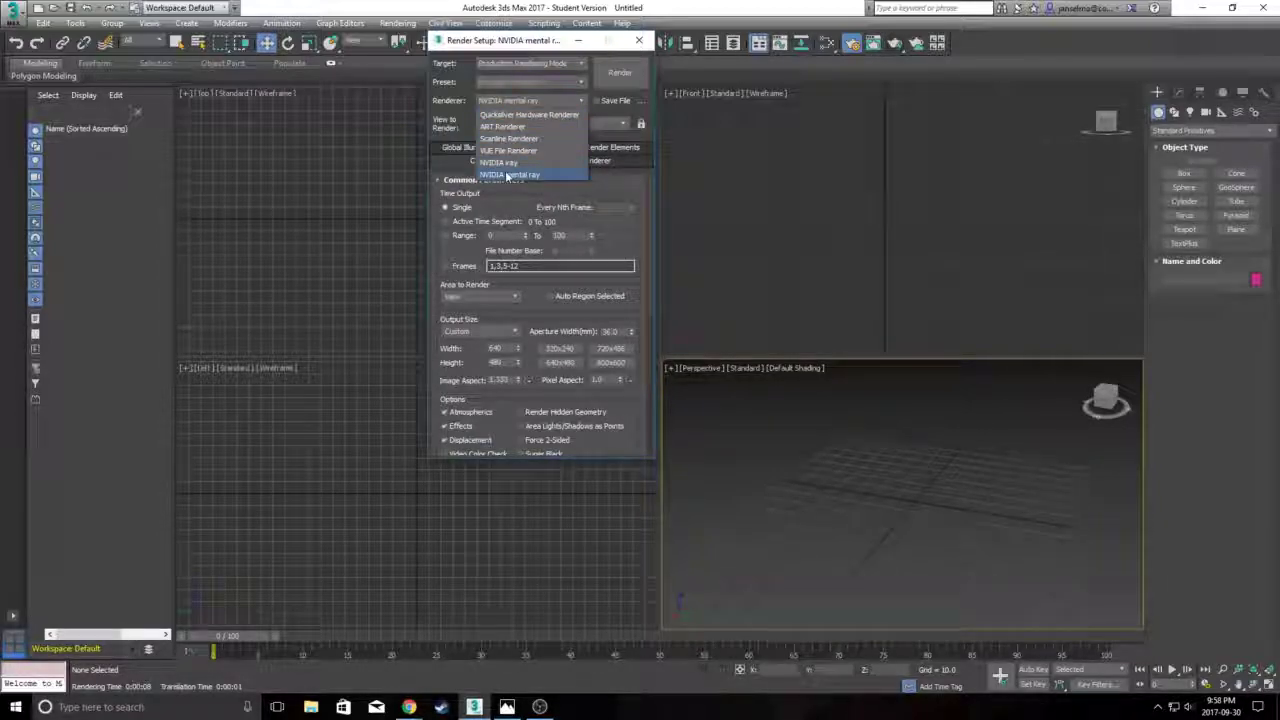
{"action": "left_click", "coordinate": [508, 175]}
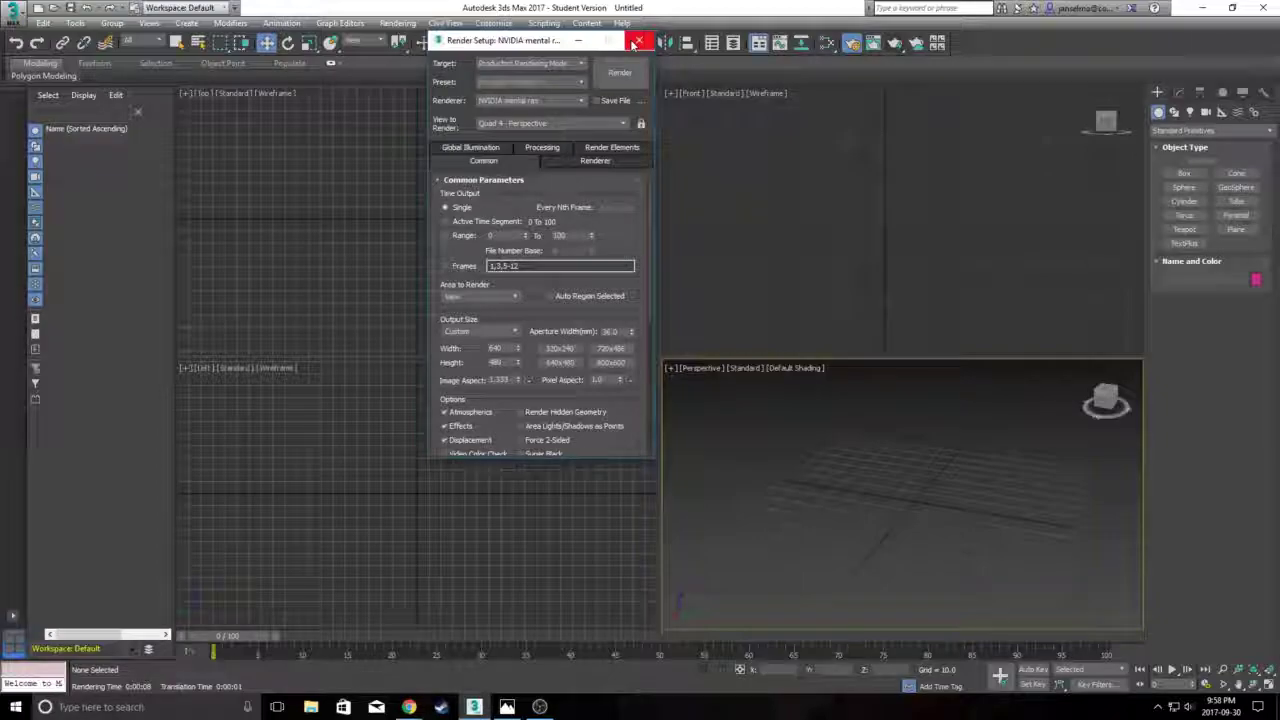
{"action": "left_click", "coordinate": [638, 42]}
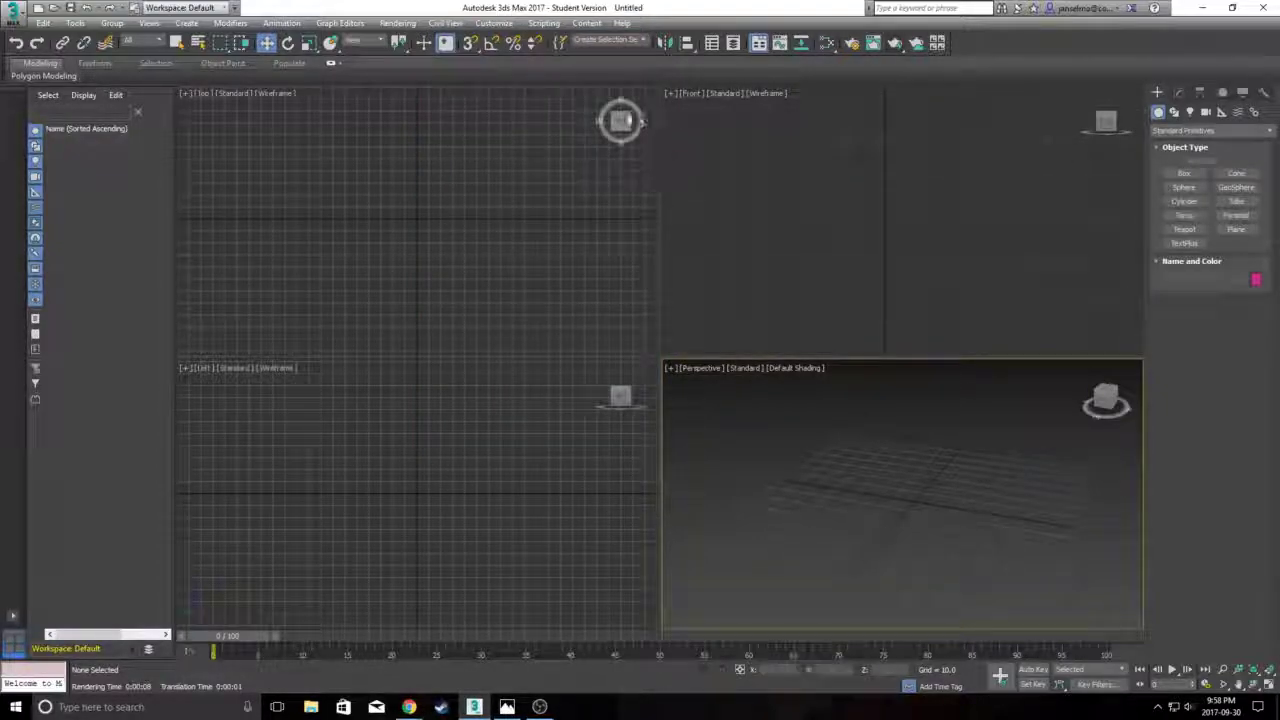
Draw the wine glass half-profile in the Front view with a line, starting on the vertical axis with a foot about 16.5 units wide, then the stem.
{"action": "left_click", "coordinate": [869, 209]}
{"action": "middle_click_drag", "start_coordinate": [869, 209], "coordinate": [869, 236]}
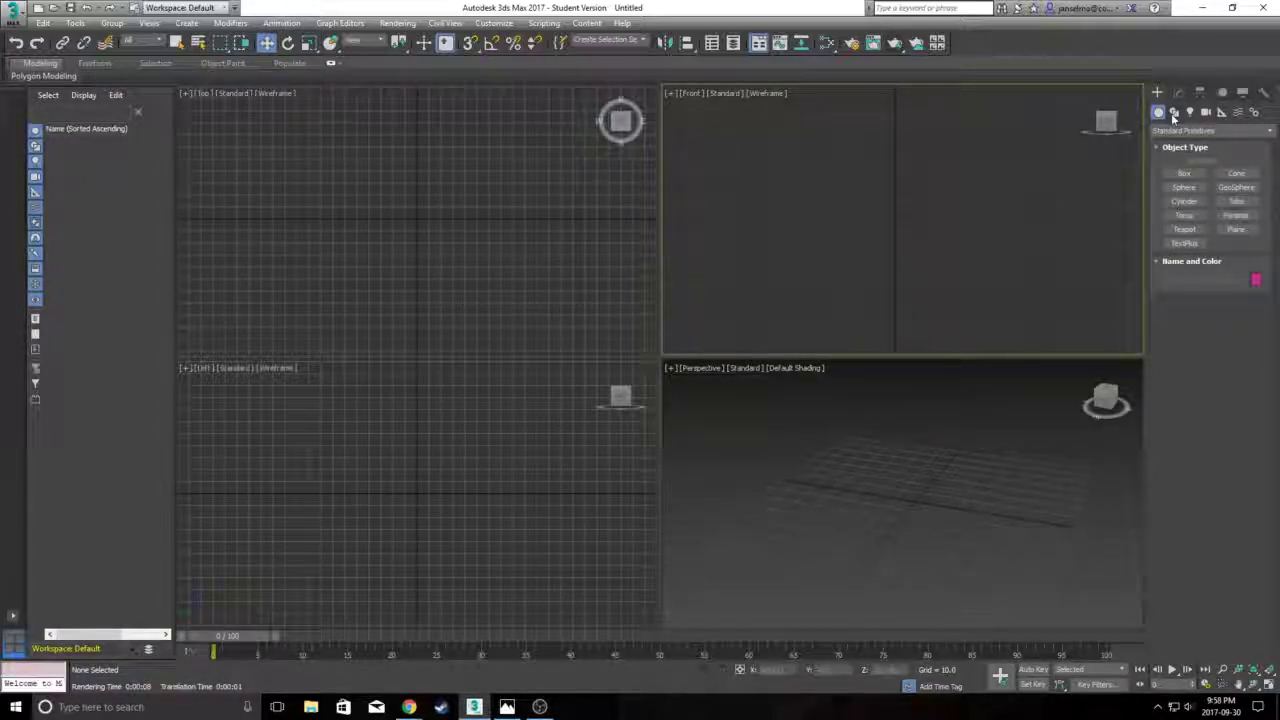
{"action": "left_click", "coordinate": [1174, 112]}
{"action": "left_click", "coordinate": [1184, 185]}
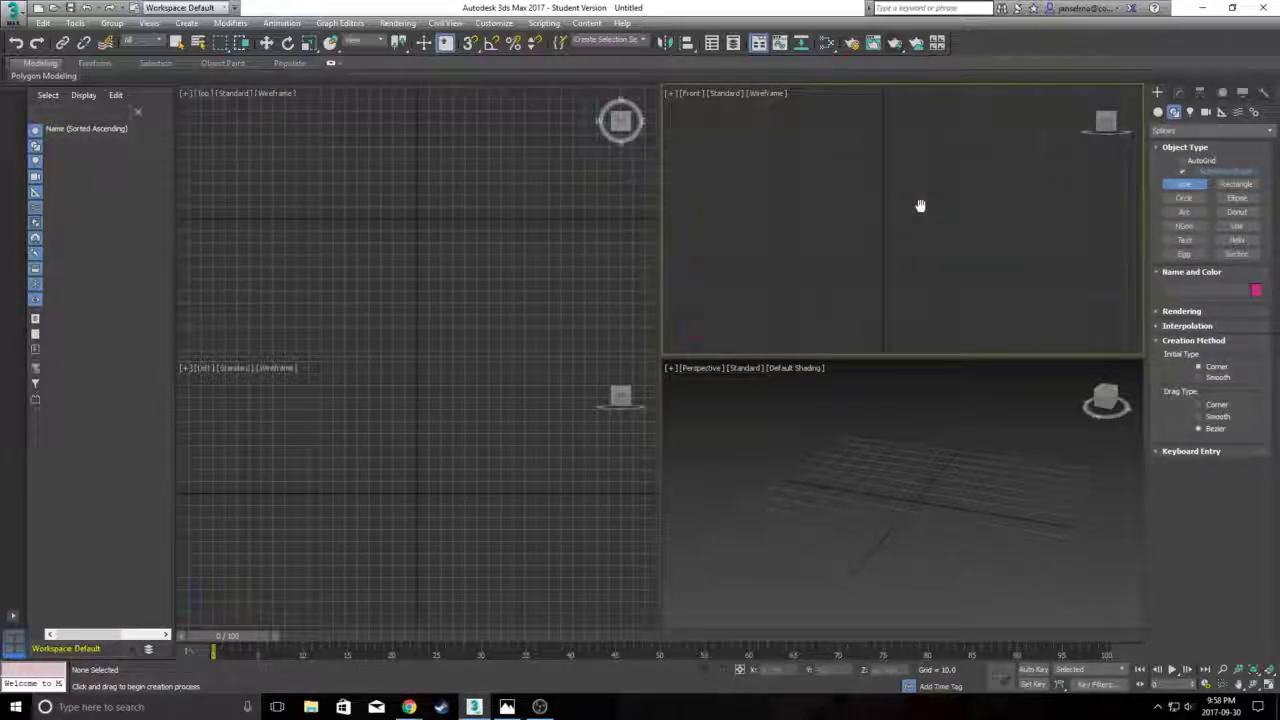
{"action": "left_click", "coordinate": [882, 290]}
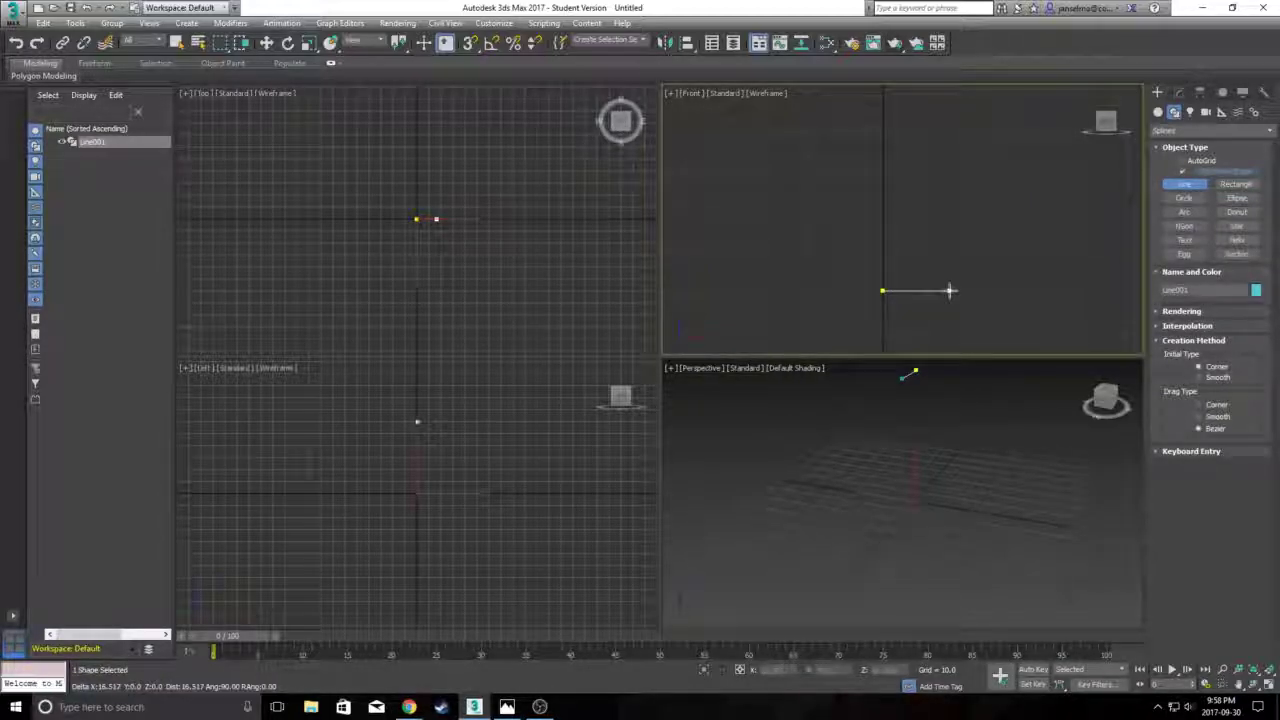
{"action": "left_click", "coordinate": [950, 290]}
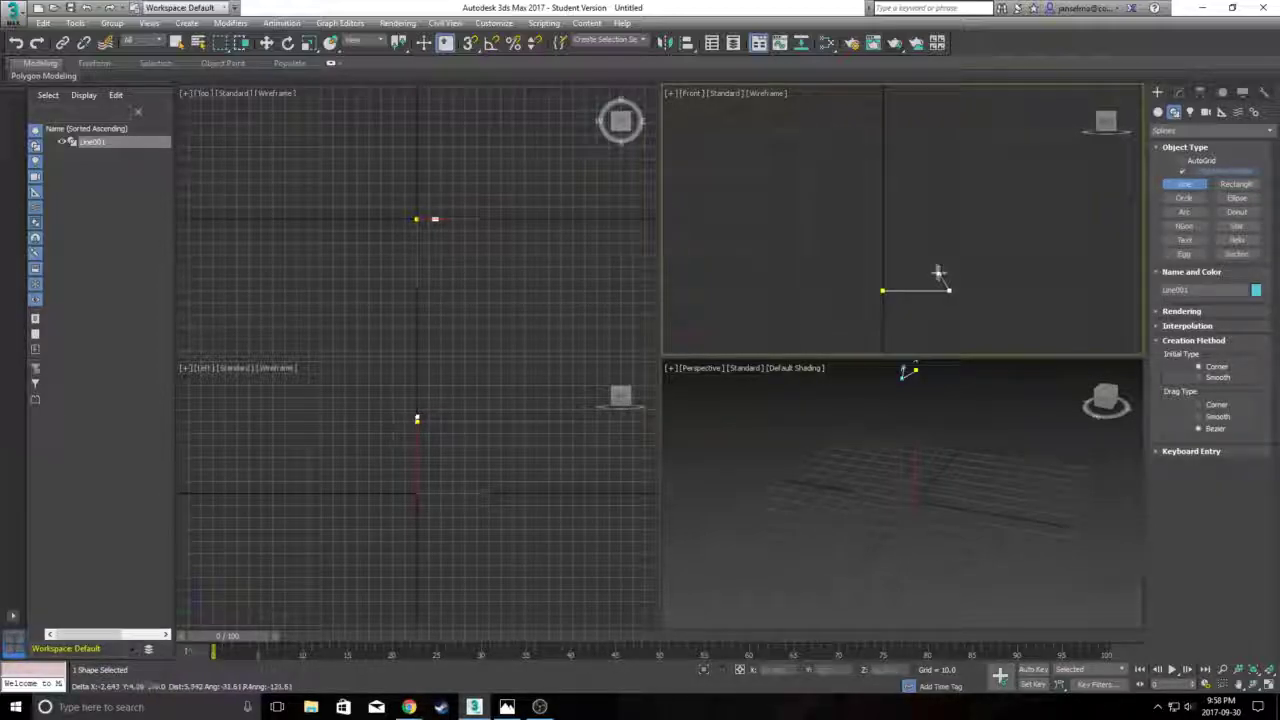
{"action": "left_click", "coordinate": [914, 270]}
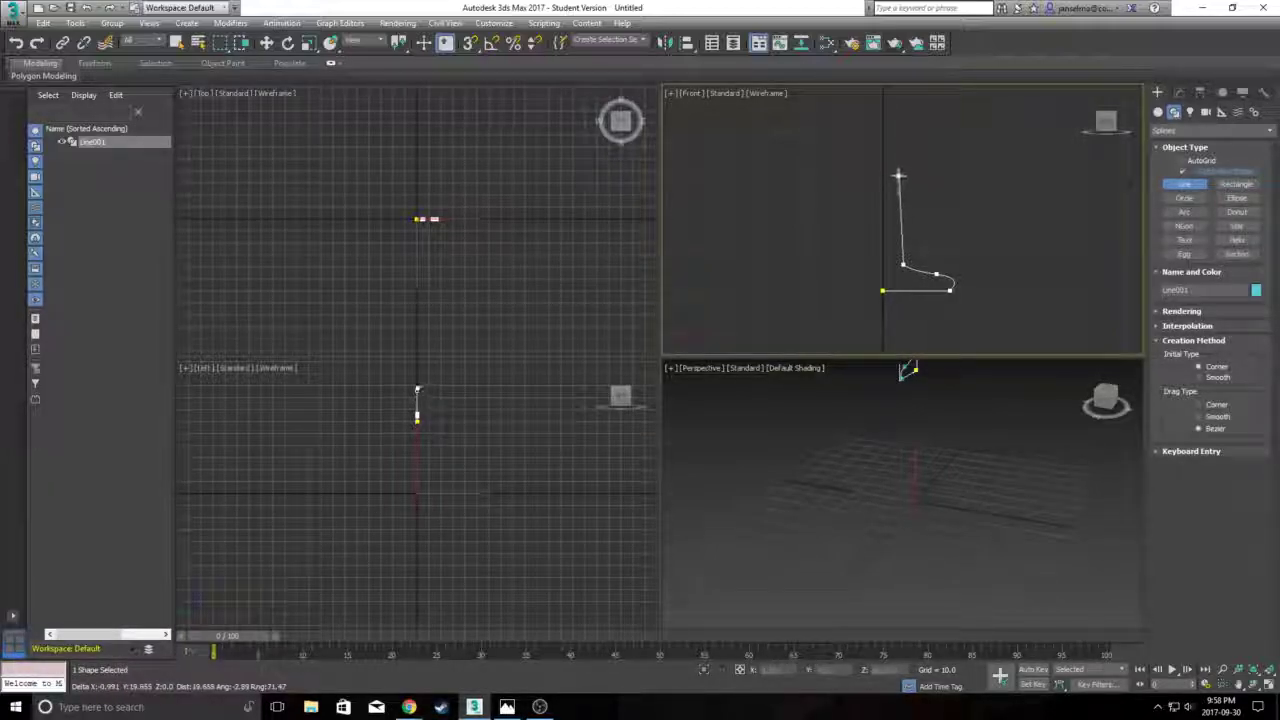
{"action": "middle_click_drag", "start_coordinate": [903, 160], "coordinate": [886, 229]}
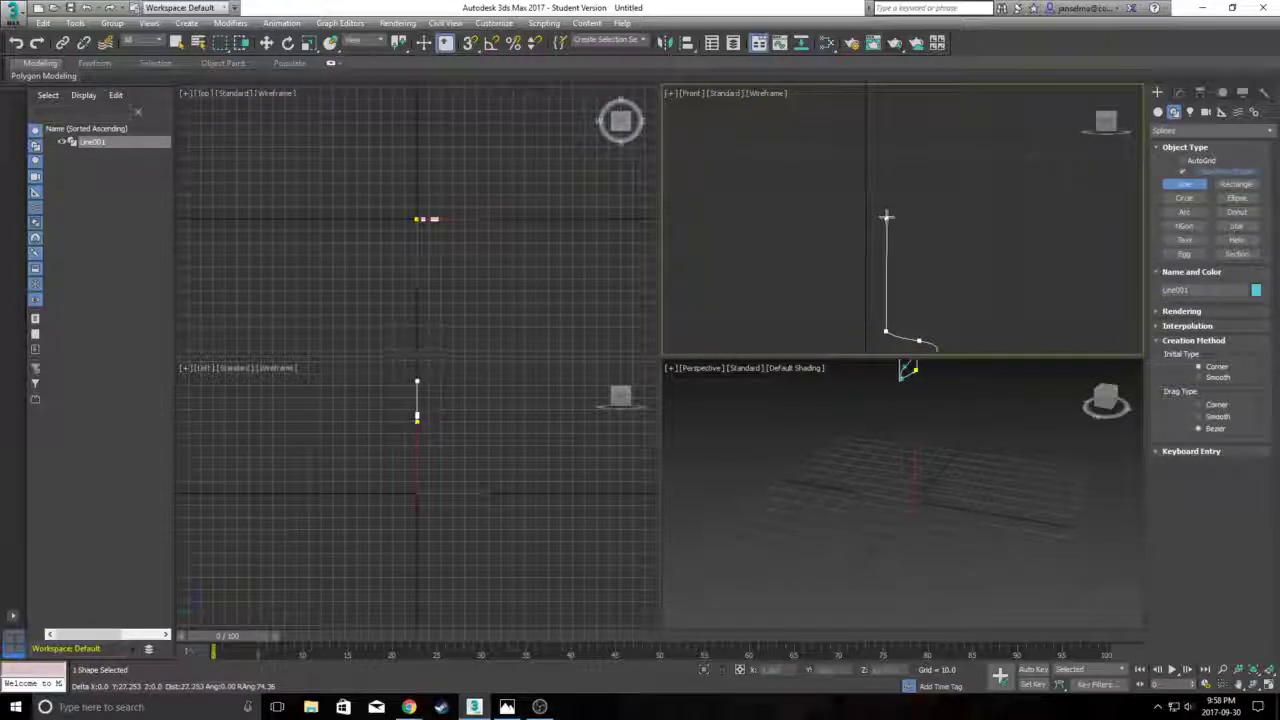
{"action": "left_click_drag", "start_coordinate": [884, 207], "coordinate": [890, 201]}
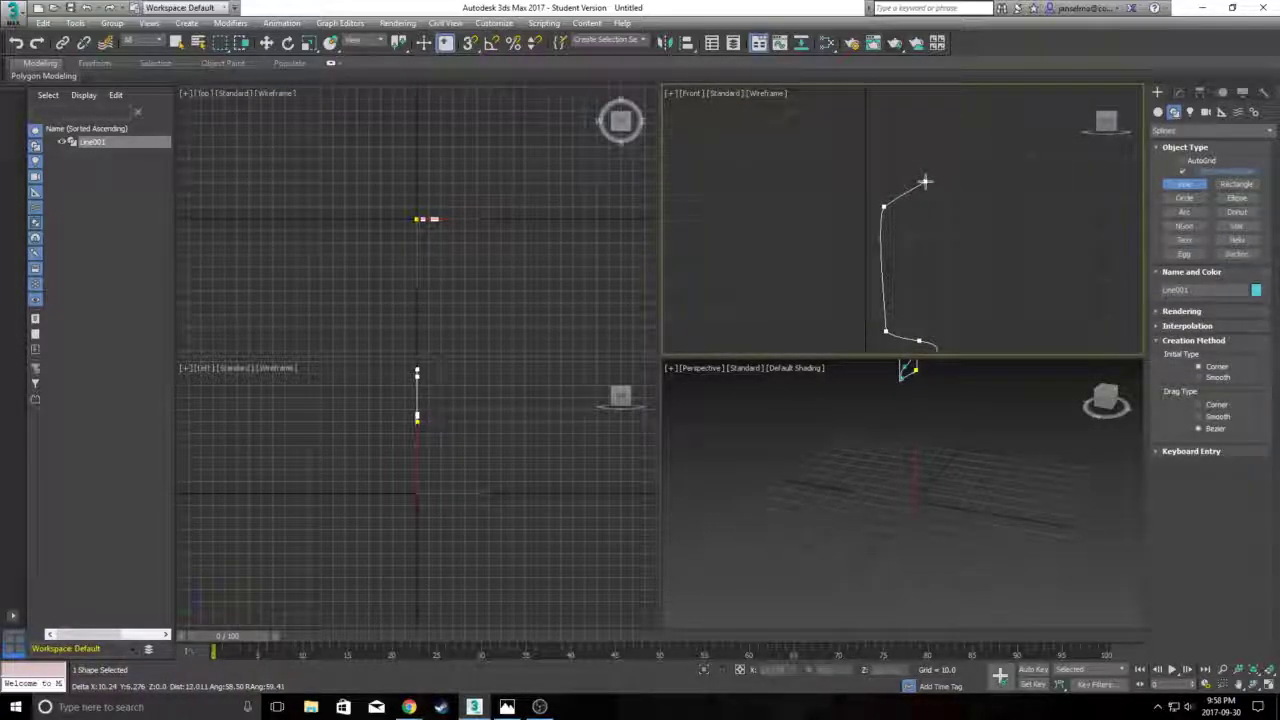
Continue the profile line outward from the stem's top and up the bowl's outer wall to the rim.
{"action": "middle_click_drag", "start_coordinate": [925, 181], "coordinate": [908, 212]}
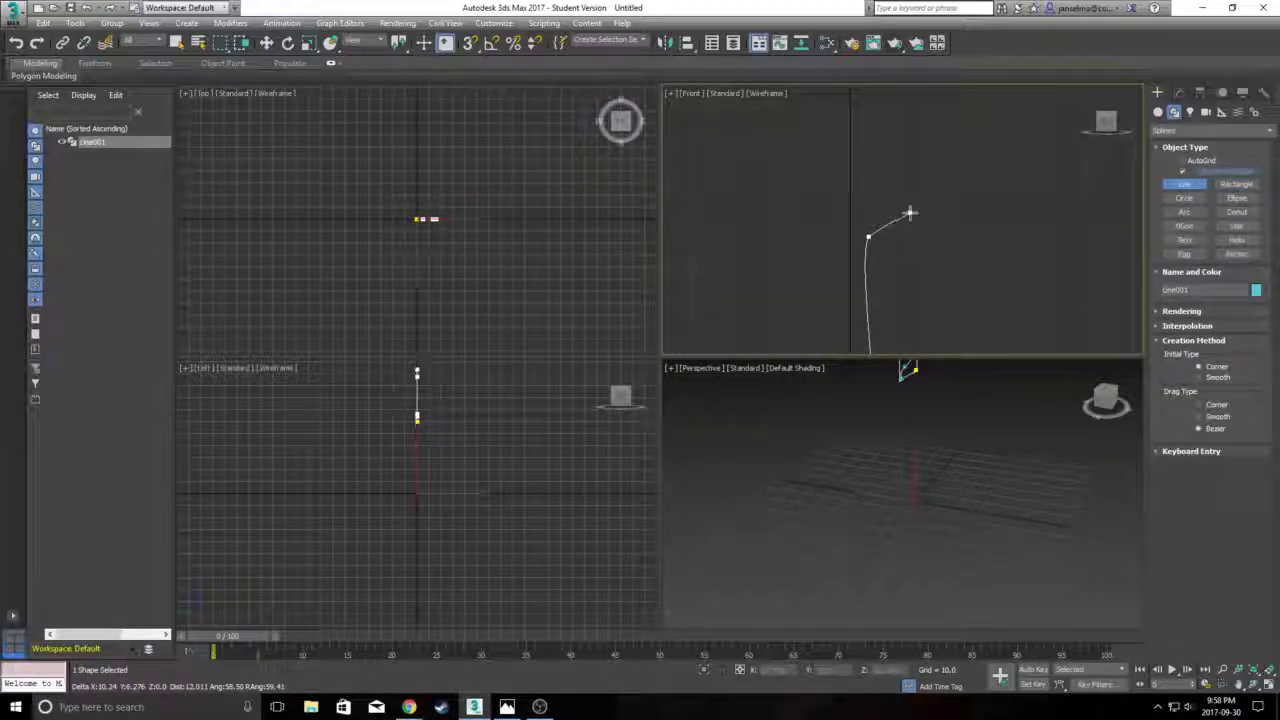
{"action": "left_click", "coordinate": [917, 213]}
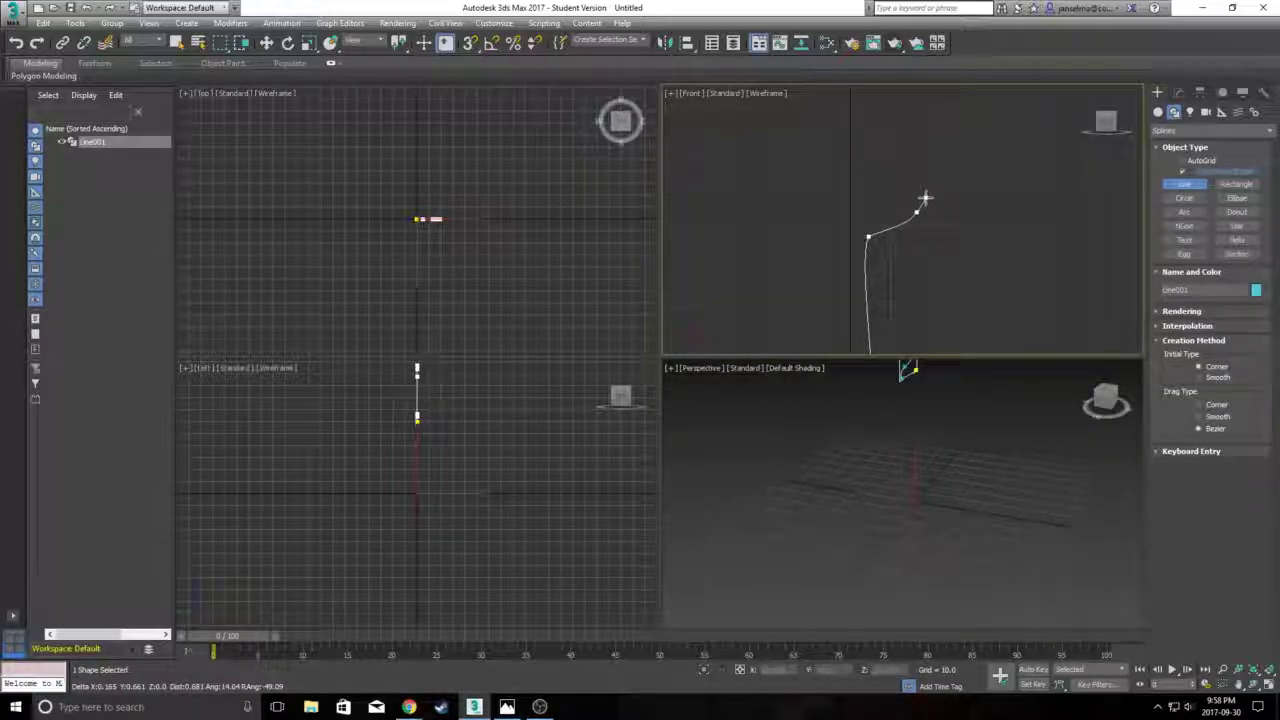
{"action": "middle_click_drag", "start_coordinate": [926, 126], "coordinate": [914, 220]}
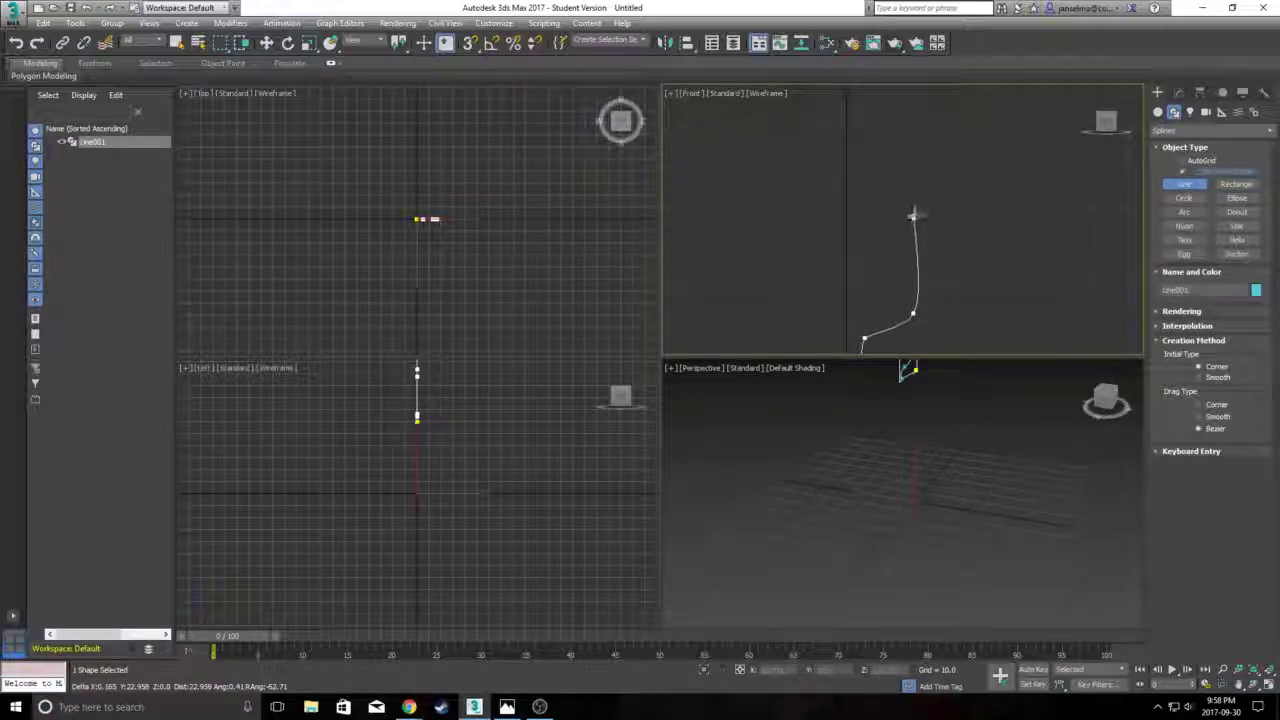
{"action": "left_click", "coordinate": [908, 135]}
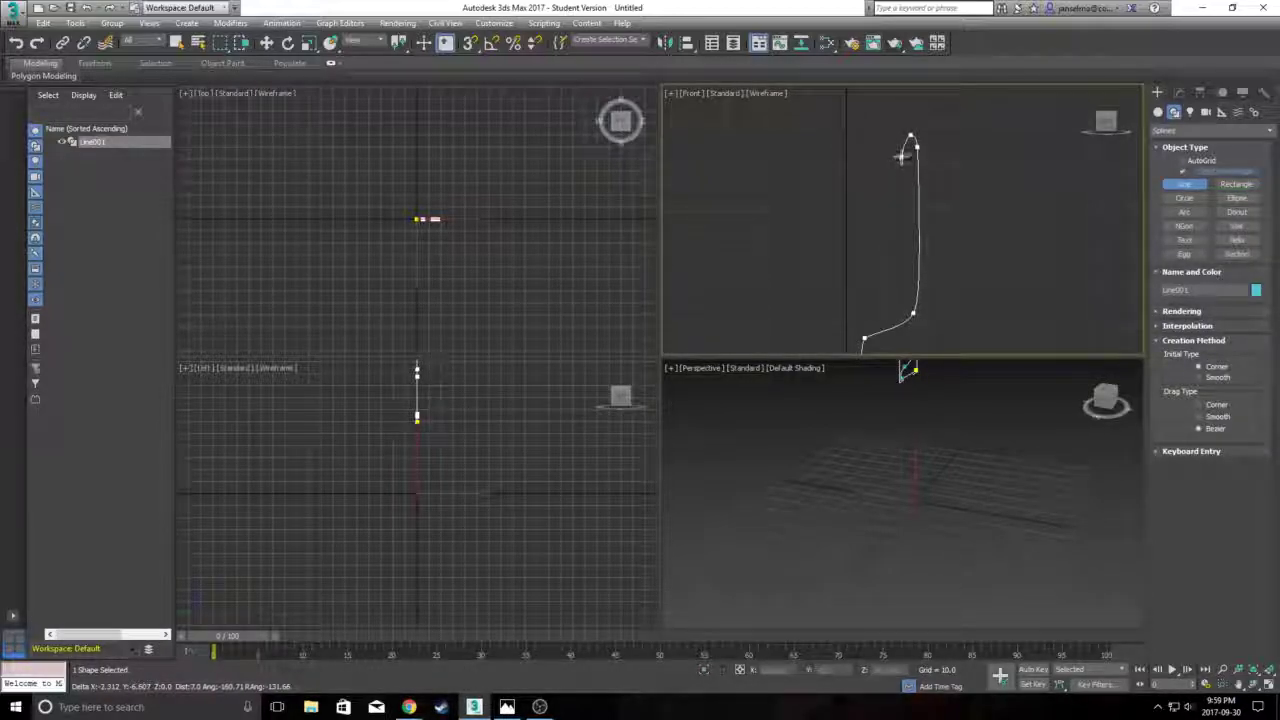
Trace the bowl's inner wall from the rim down toward the central axis and end the line.
{"action": "left_click", "coordinate": [908, 210]}
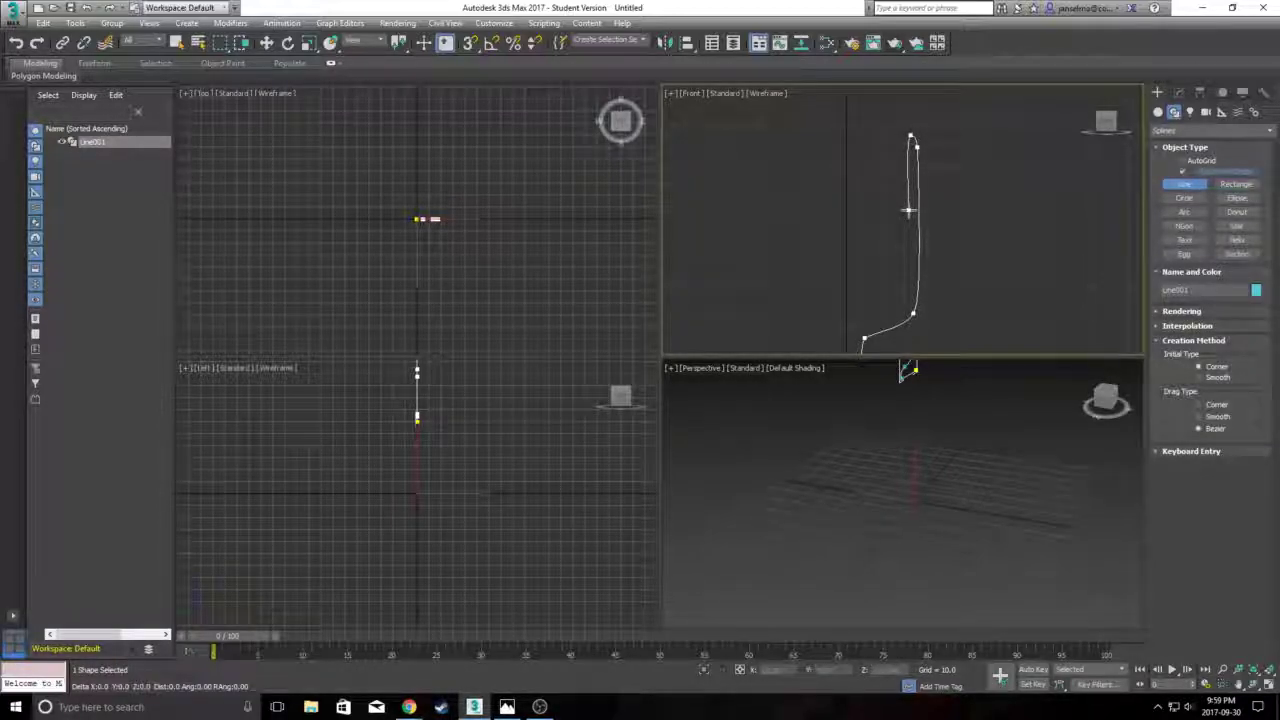
{"action": "left_click", "coordinate": [902, 303]}
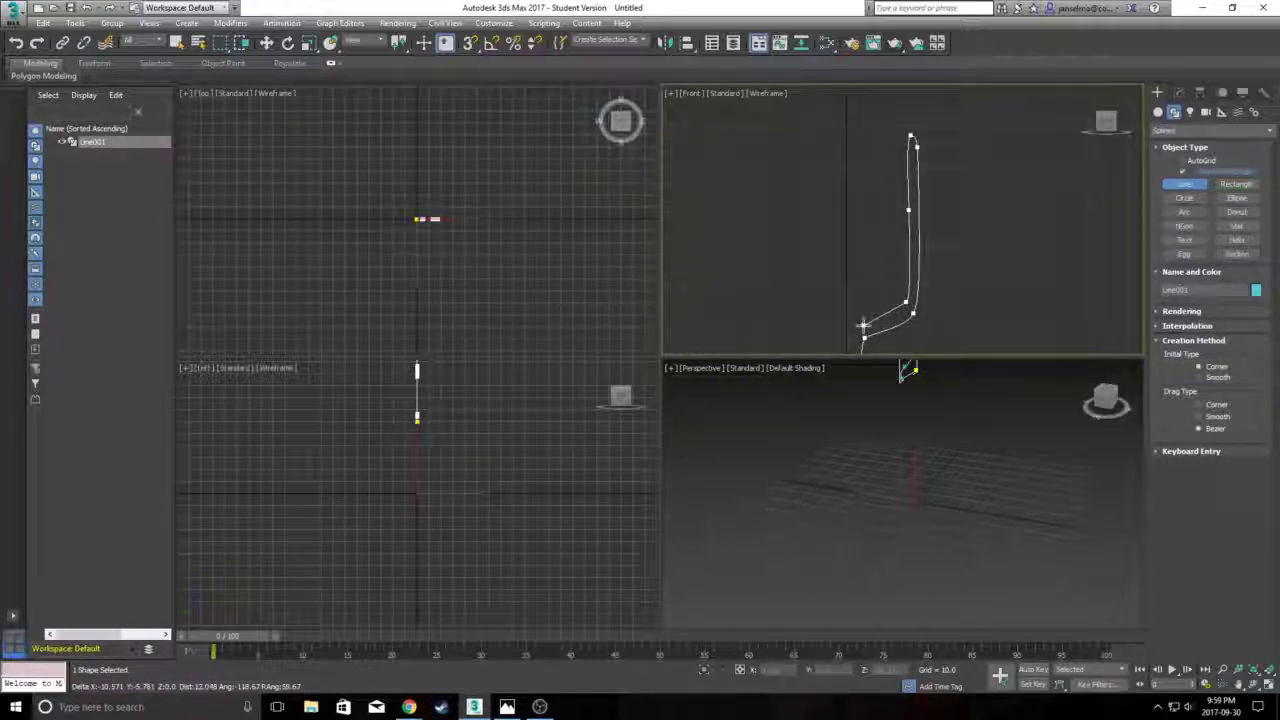
{"action": "left_click", "coordinate": [849, 323]}
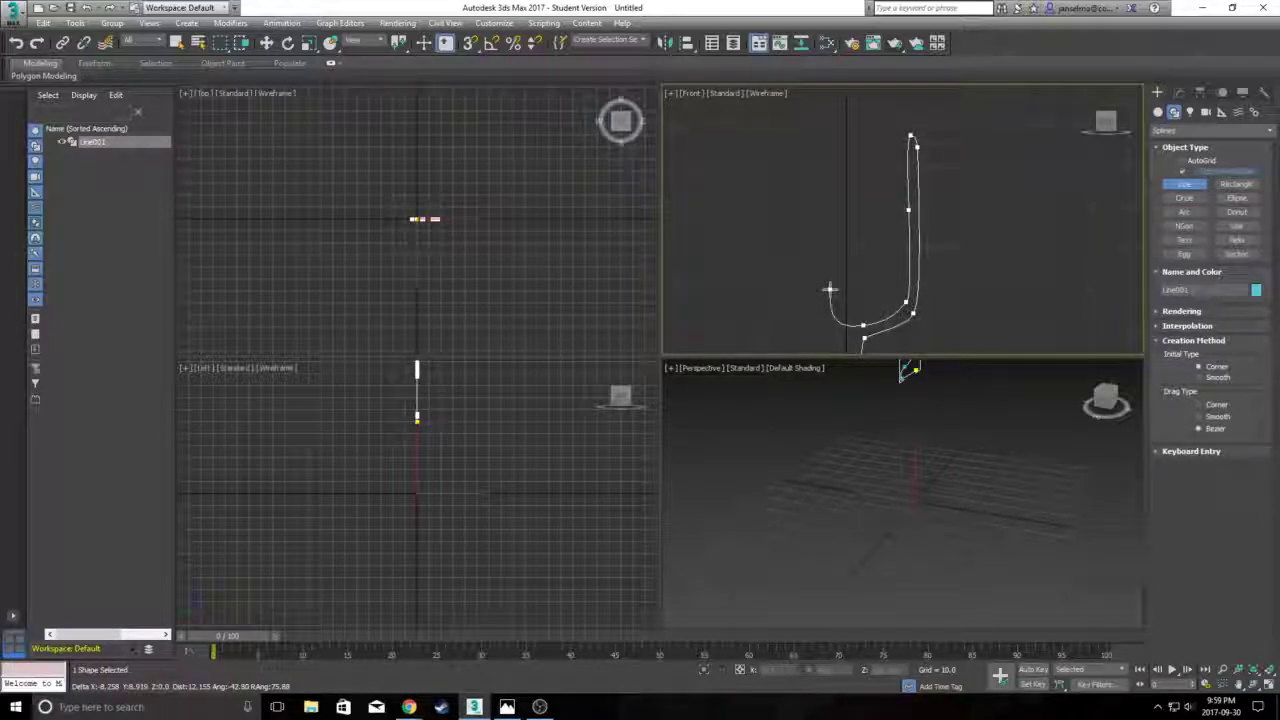
{"action": "right_click", "coordinate": [829, 289]}
{"action": "middle_click_drag", "start_coordinate": [837, 289], "coordinate": [831, 191]}
{"action": "scroll", "coordinate": [829, 193], "scroll_direction": "down", "scroll_amount": 1}
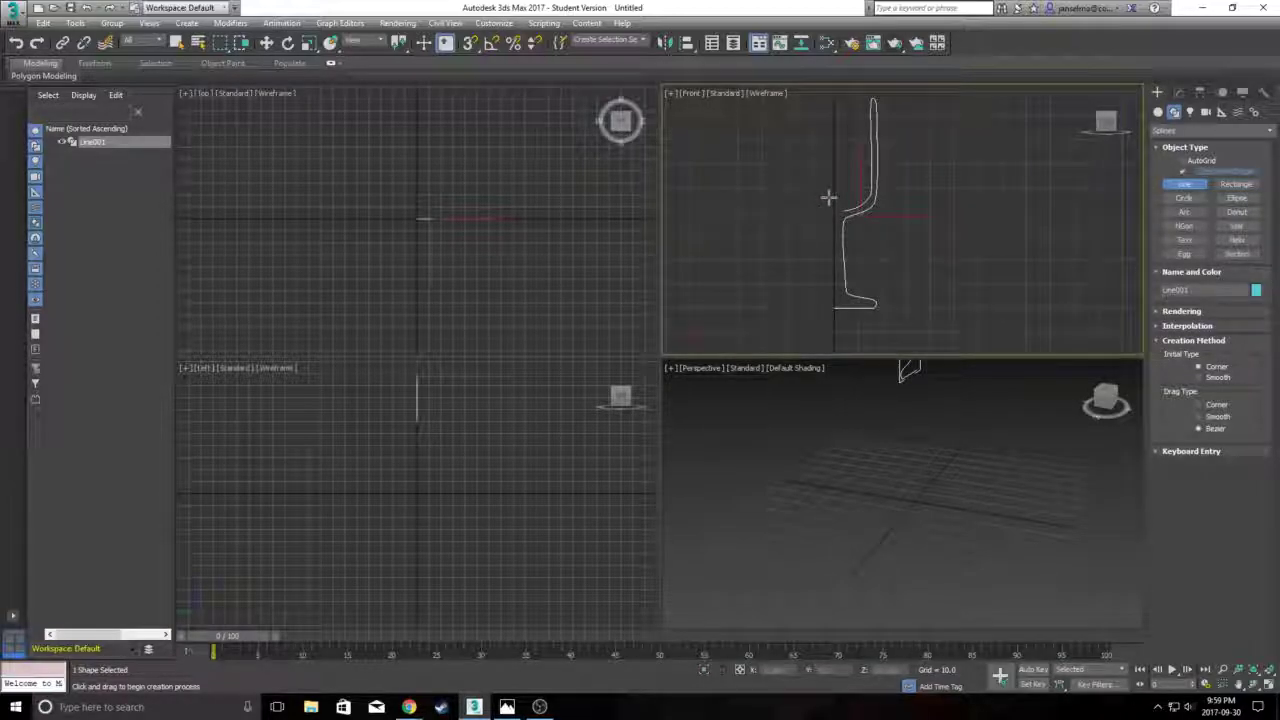
Apply a Lathe modifier to the wine glass profile line and frame the result in the Perspective view.
{"action": "left_click", "coordinate": [1180, 95]}
{"action": "key", "text": "w"}
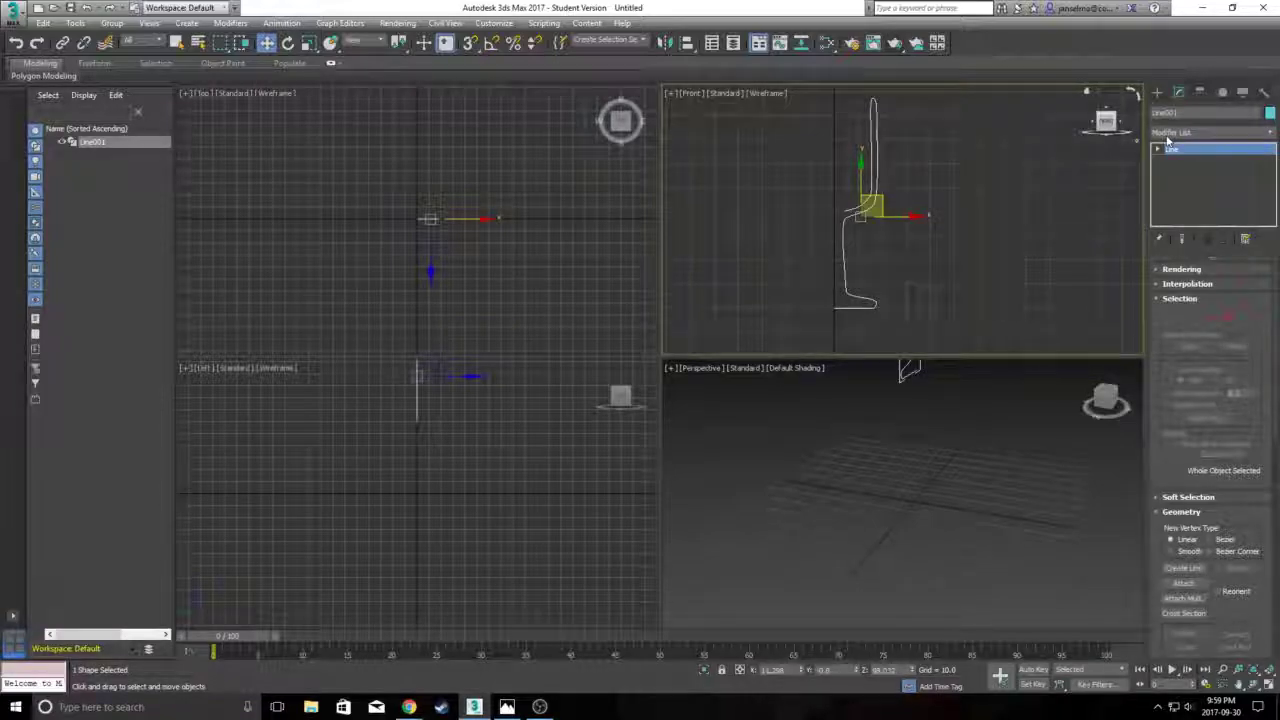
{"action": "left_click", "coordinate": [1167, 136]}
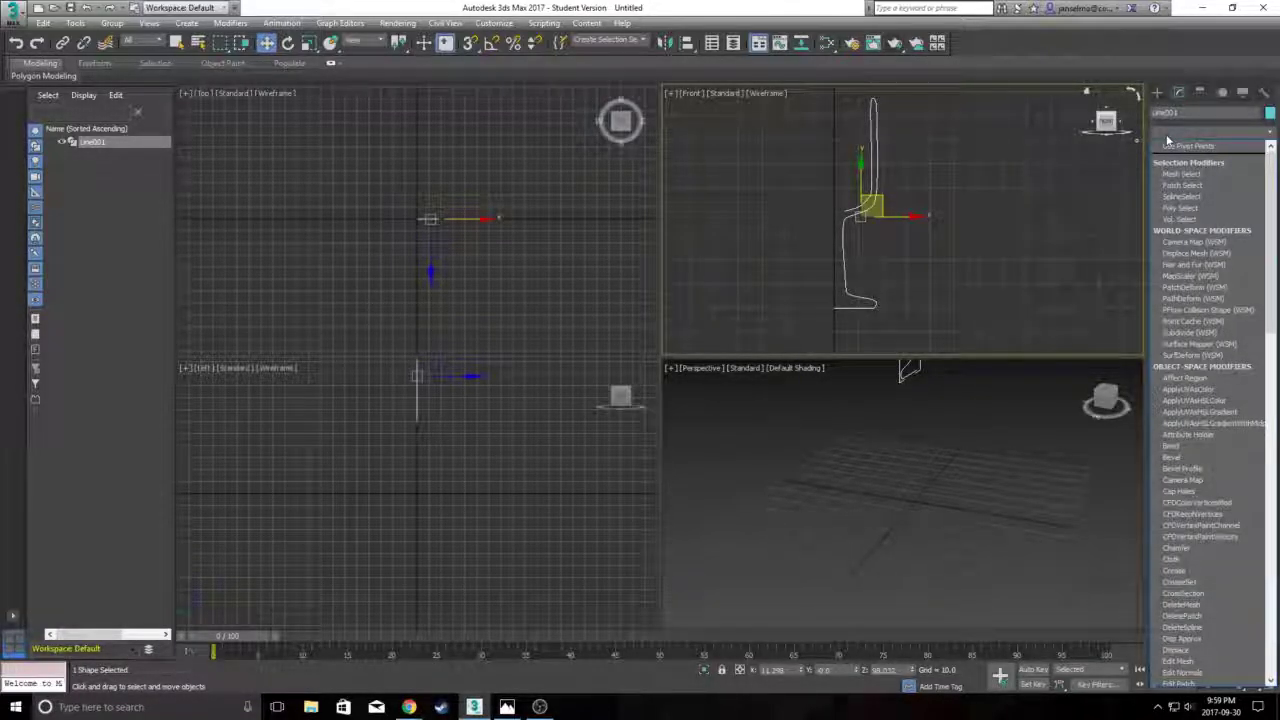
{"action": "key", "text": "l"}
{"action": "left_click", "coordinate": [1174, 147]}
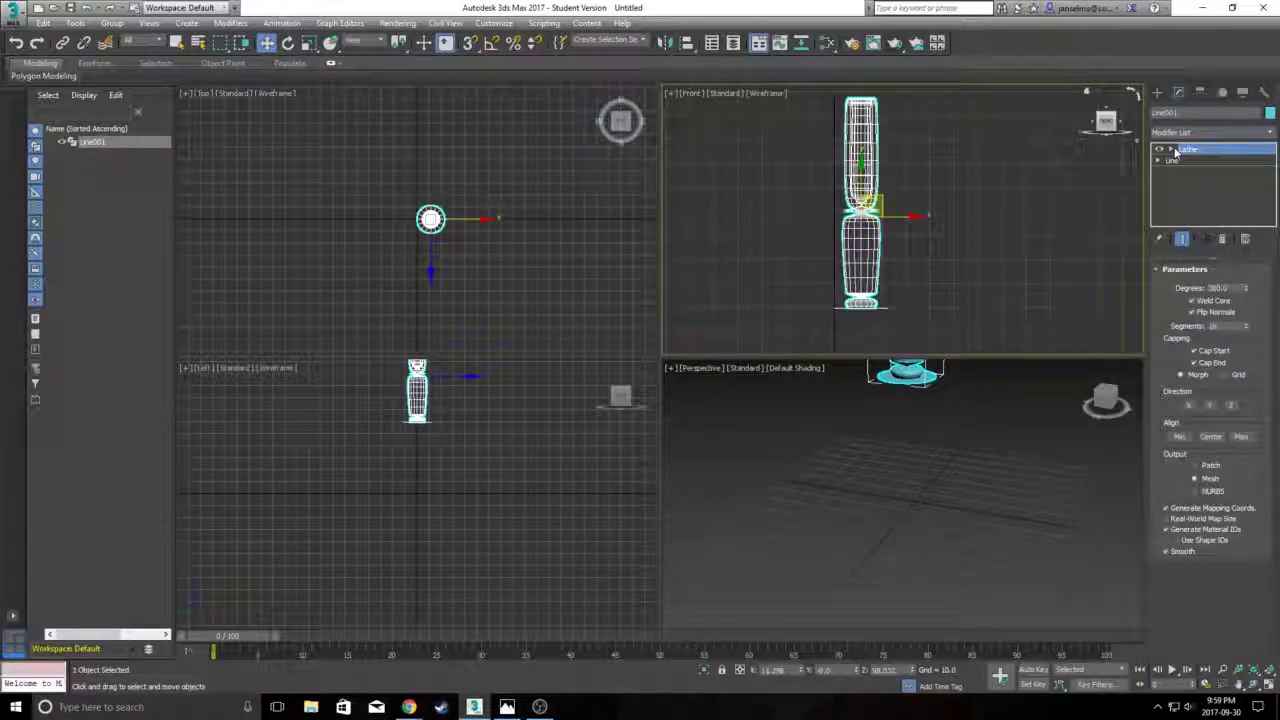
{"action": "scroll", "coordinate": [925, 409], "scroll_direction": "up", "scroll_amount": 6}
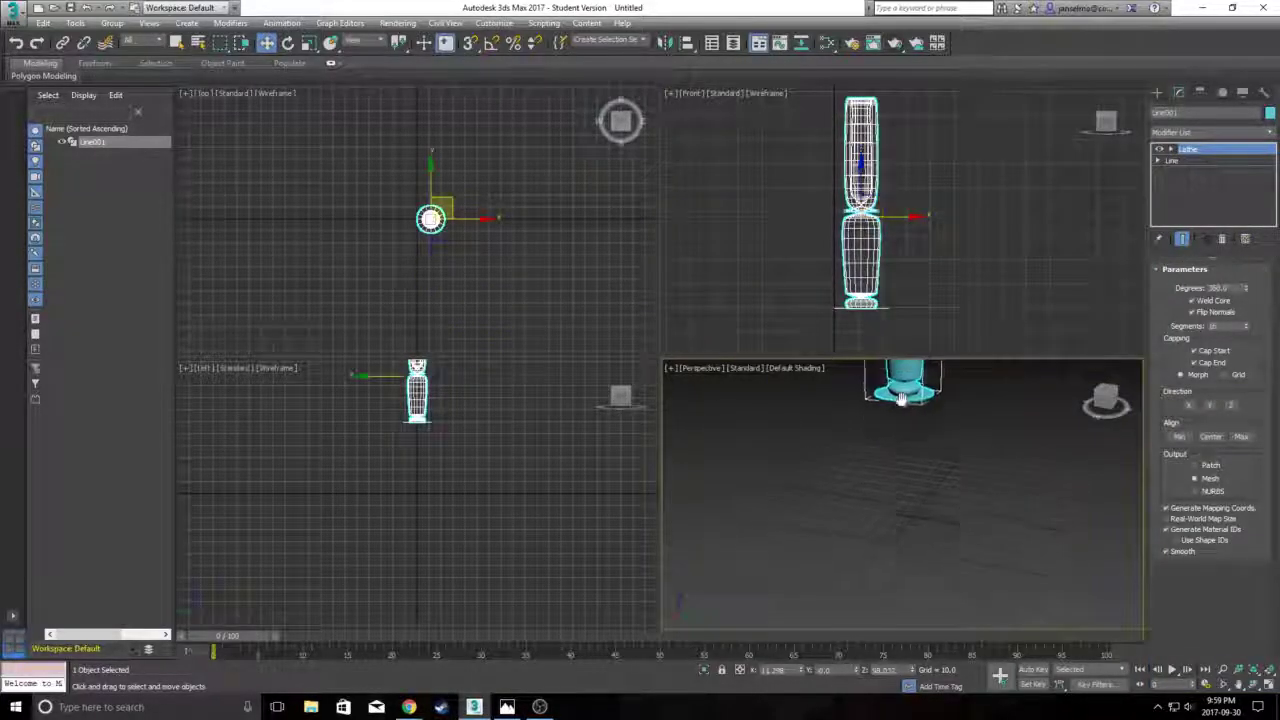
{"action": "middle_click_drag", "start_coordinate": [882, 566], "coordinate": [881, 586]}
{"action": "scroll", "coordinate": [881, 586], "scroll_direction": "down", "scroll_amount": 2}
{"action": "middle_click_drag", "start_coordinate": [897, 511], "coordinate": [897, 523]}
{"action": "scroll", "coordinate": [899, 523], "scroll_direction": "up", "scroll_amount": 1}
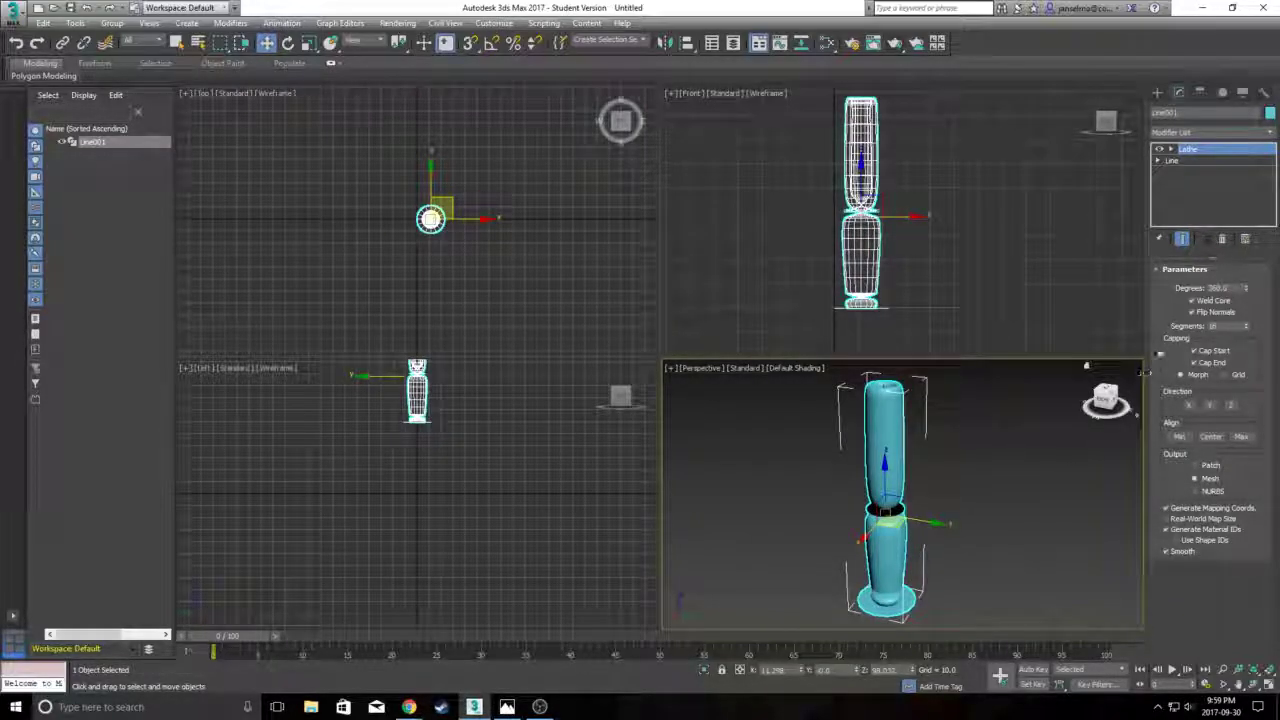
Try toggling Flip Normals and the X, Y and Z directions of the Lathe modifier.
{"action": "left_click", "coordinate": [1191, 312]}
{"action": "left_click", "coordinate": [1191, 312]}
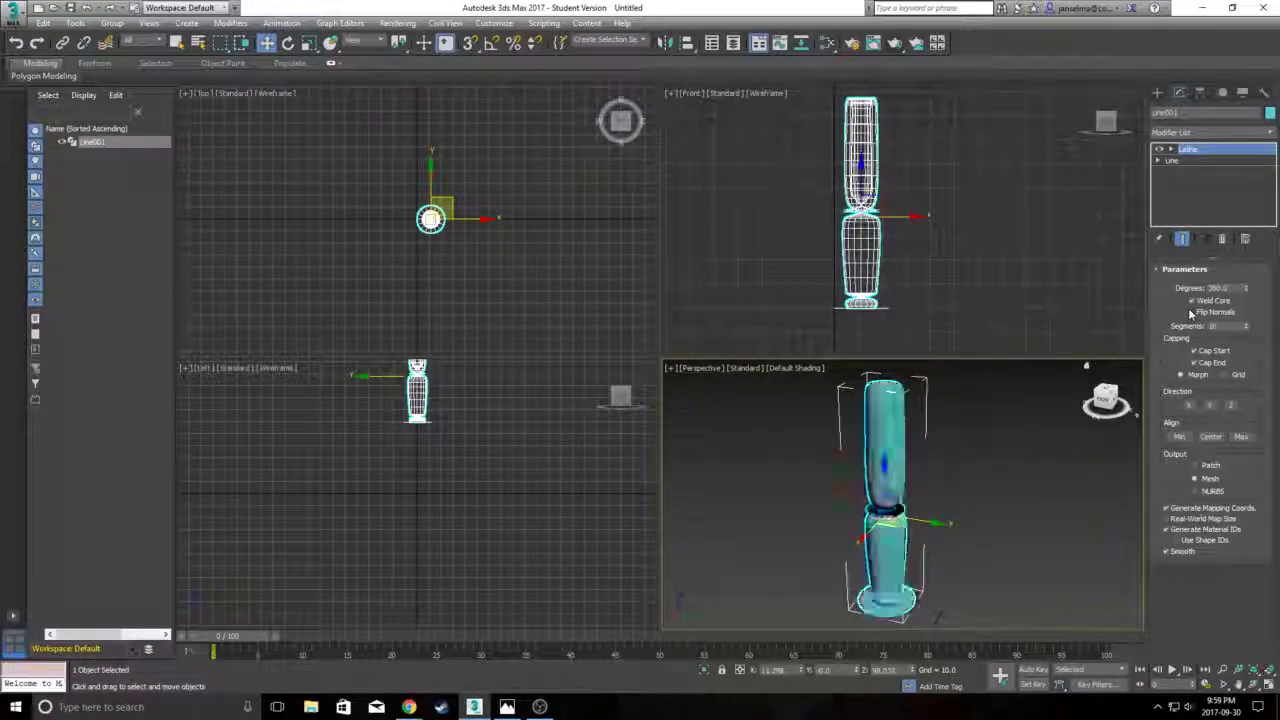
{"action": "left_click", "coordinate": [1189, 406]}
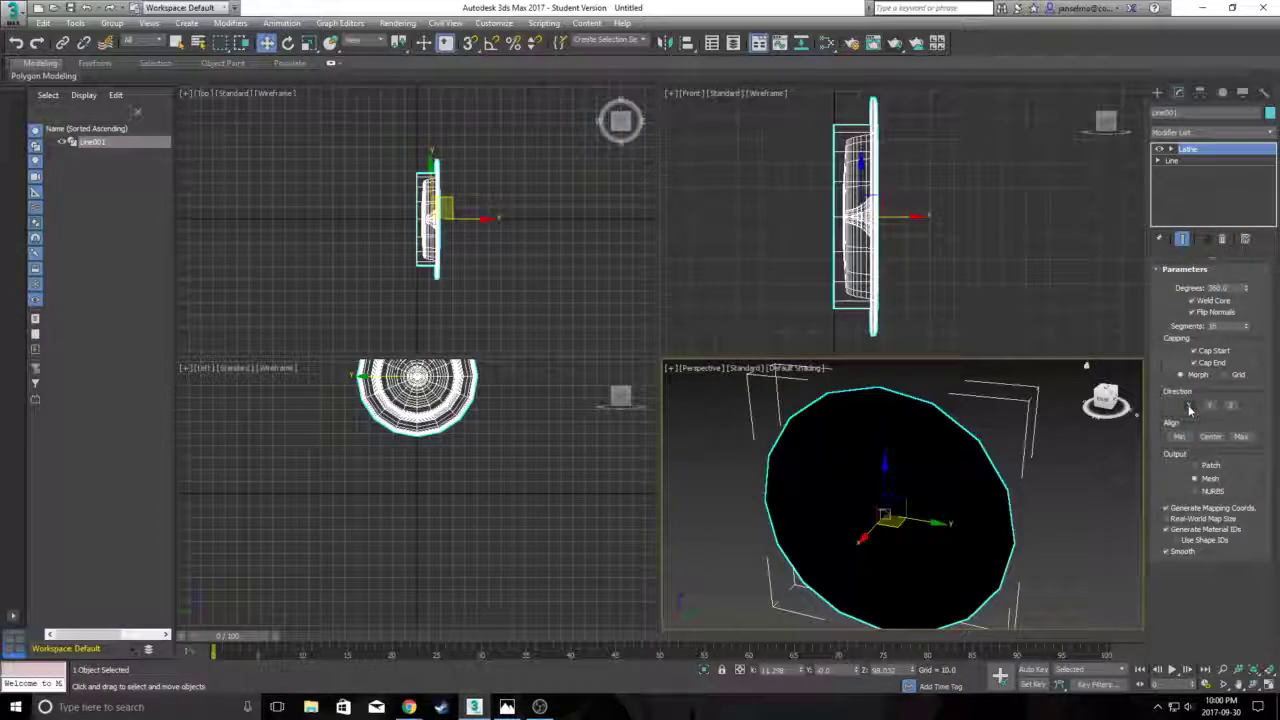
{"action": "left_click", "coordinate": [1210, 406]}
{"action": "left_click", "coordinate": [1230, 406]}
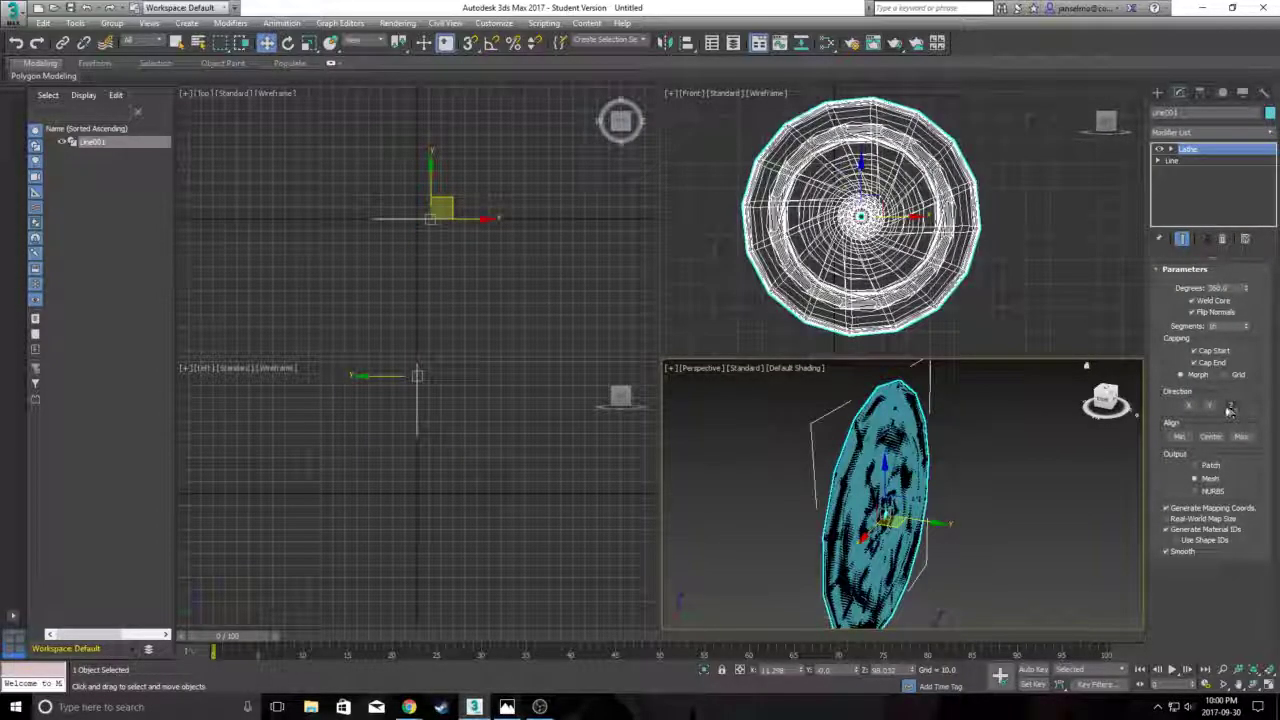
Set the lathe direction to Y with Min alignment, and turn off Flip Normals.
{"action": "left_click", "coordinate": [1210, 406]}
{"action": "left_click", "coordinate": [1177, 437]}
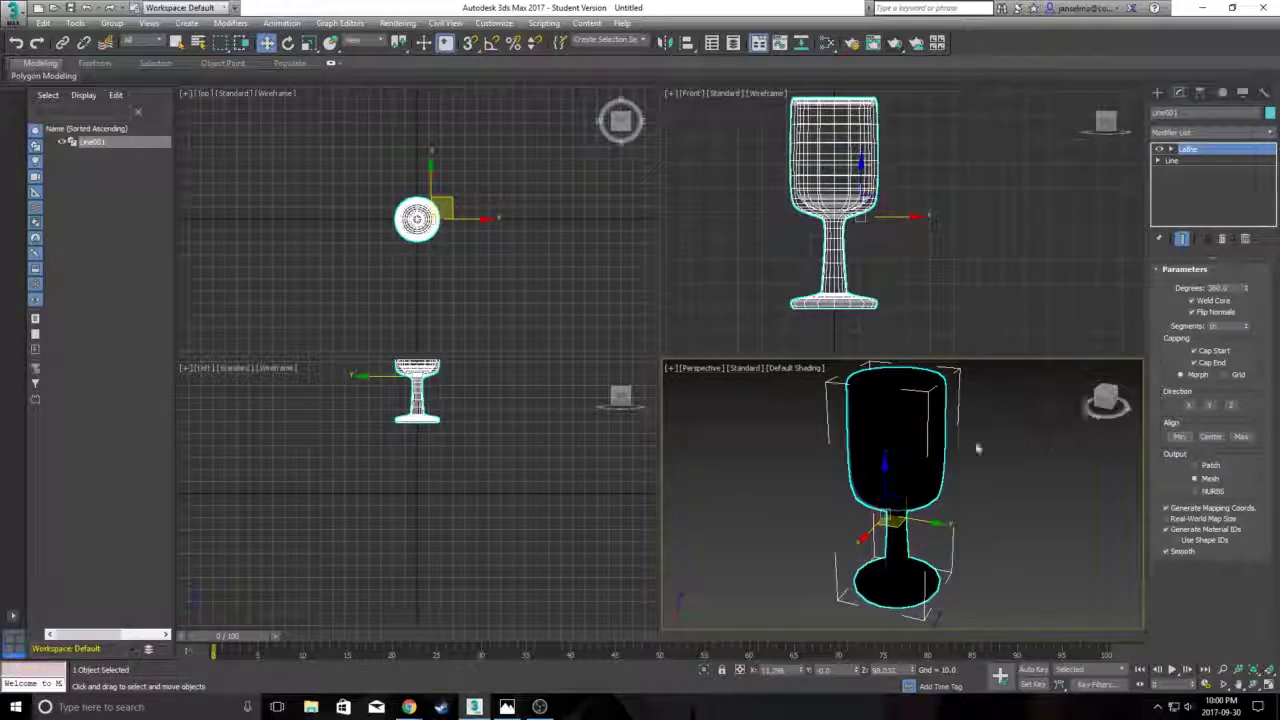
{"action": "left_click", "coordinate": [1191, 312]}
{"action": "middle_click_drag", "start_coordinate": [920, 455], "coordinate": [911, 427], "text": "alt"}
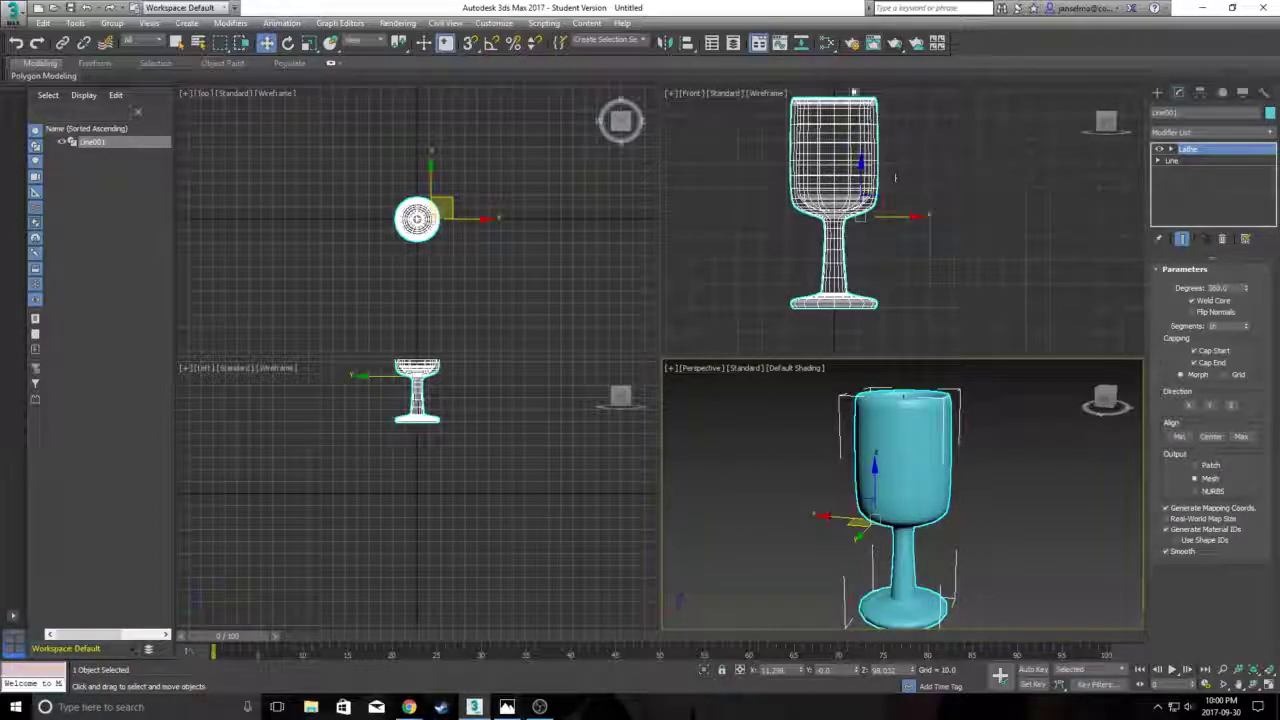
Assign the existing frosted glass material from the Slate Material Editor to the lathed glass and show it shaded in the viewport.
{"action": "left_click", "coordinate": [827, 44]}
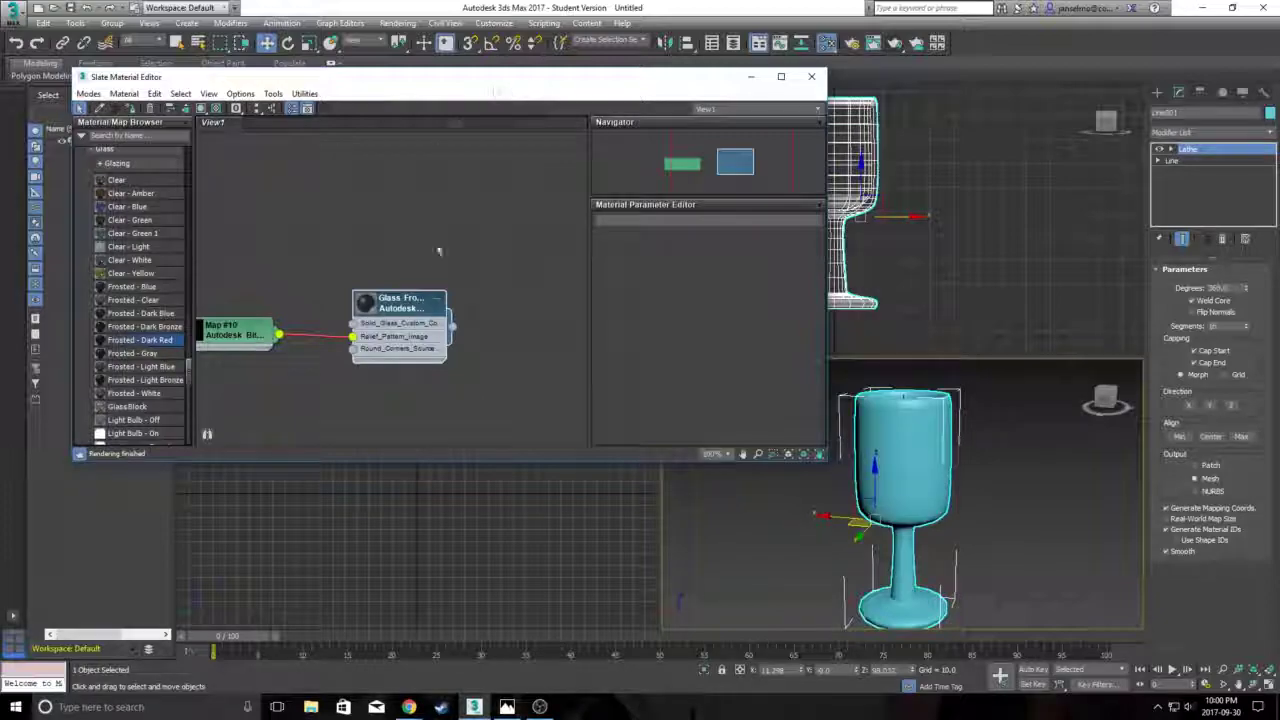
{"action": "middle_click_drag", "start_coordinate": [422, 276], "coordinate": [523, 224]}
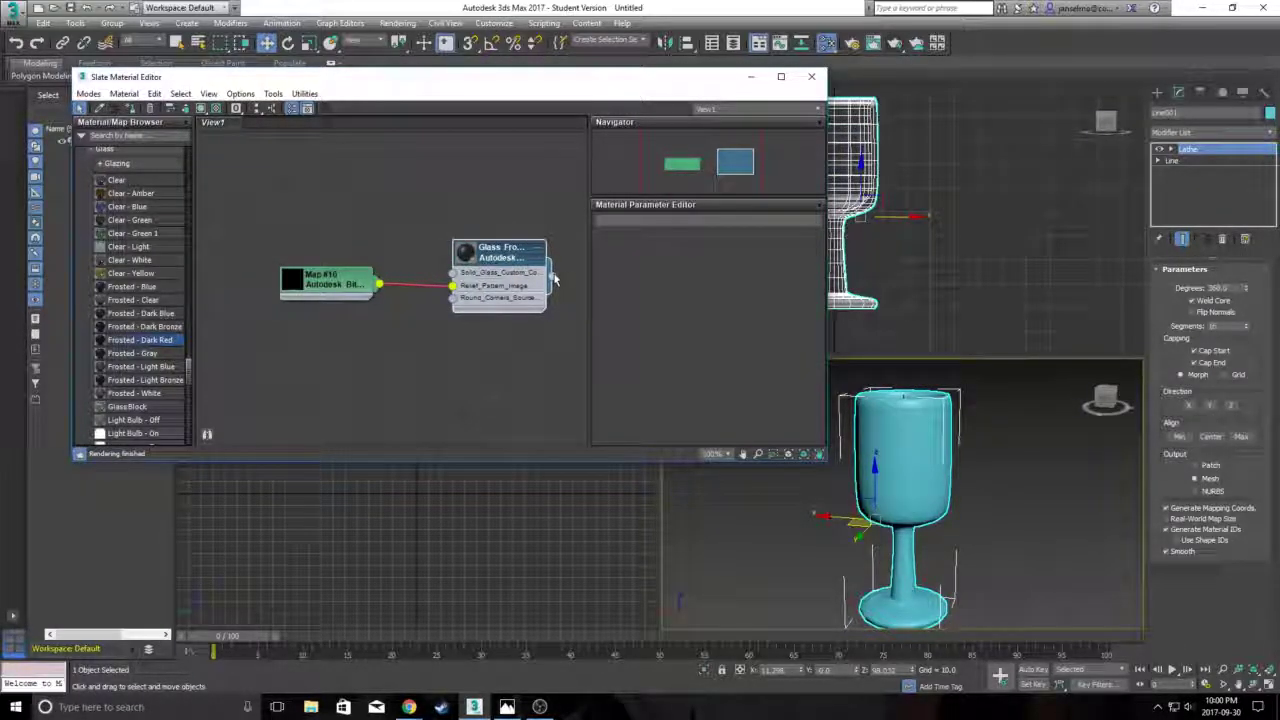
{"action": "left_click_drag", "start_coordinate": [555, 278], "coordinate": [913, 431]}
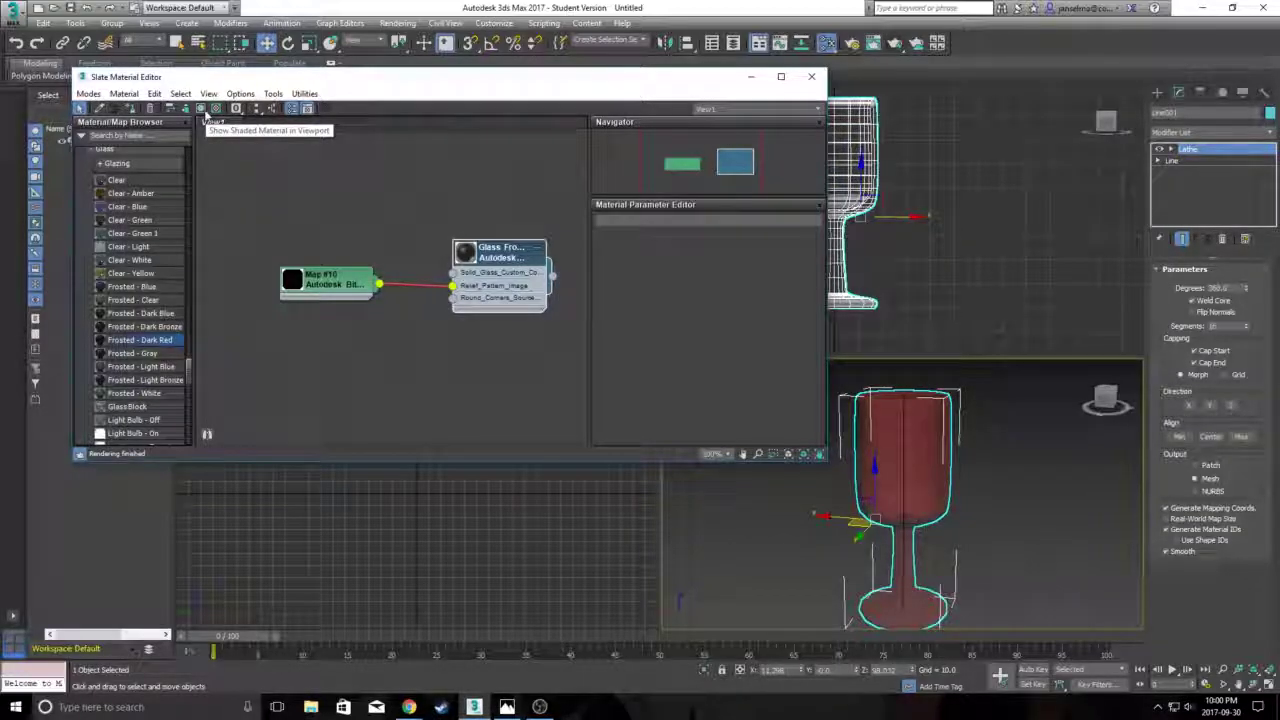
{"action": "left_click", "coordinate": [214, 108]}
{"action": "mouse_move", "coordinate": [918, 479]}
{"action": "middle_mouse_down"}
{"action": "mouse_move", "coordinate": [948, 507]}
{"action": "mouse_move", "coordinate": [930, 492]}
{"action": "middle_mouse_up"}
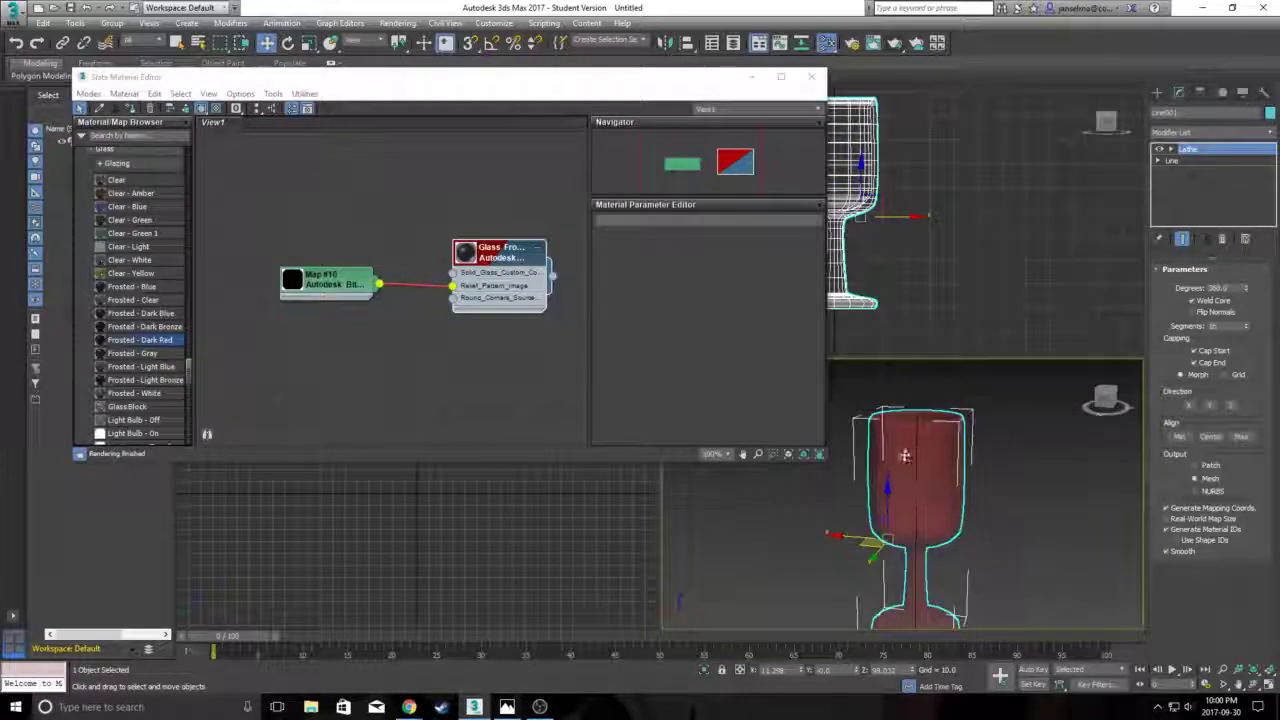
Close the Slate Material Editor, test-render the Perspective view of the glass, and close the render window.
{"action": "left_click", "coordinate": [813, 78]}
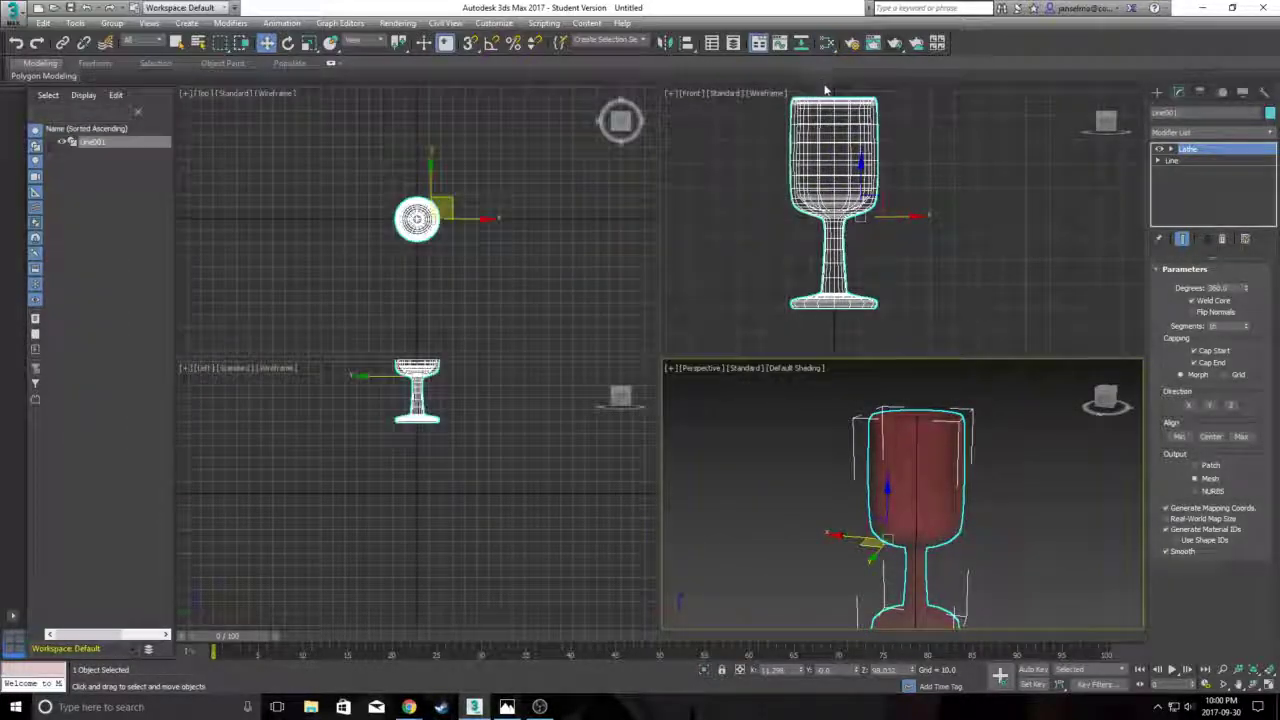
{"action": "left_click", "coordinate": [895, 44]}
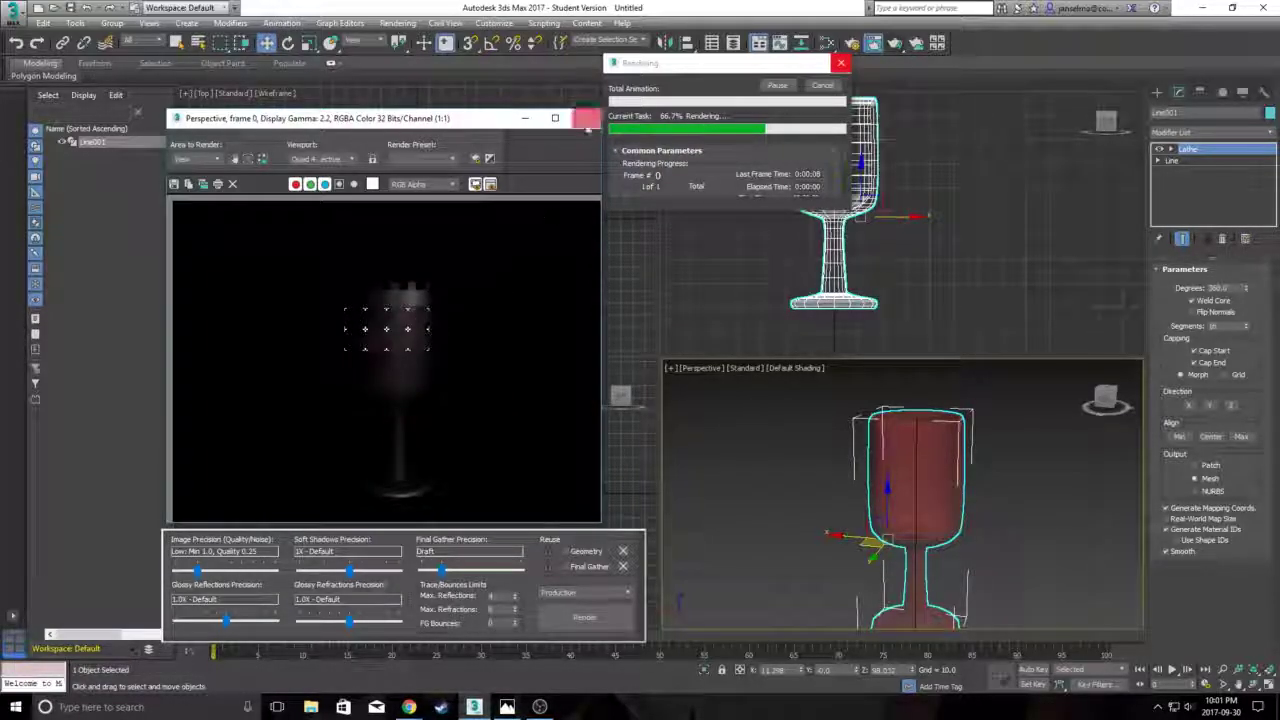
{"action": "left_click", "coordinate": [585, 118]}
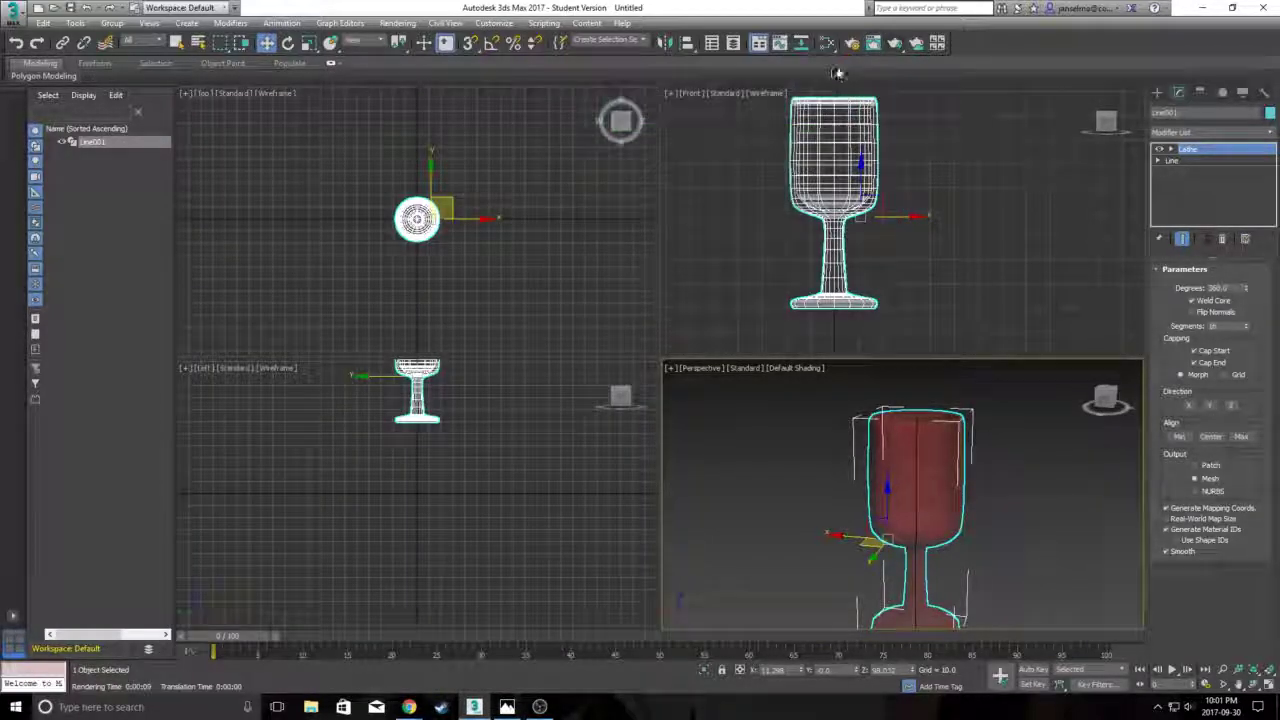
Create a standard primitive plane on the ground grid beneath the wine glass in the Perspective view.
{"action": "scroll", "coordinate": [835, 430], "scroll_direction": "down", "scroll_amount": 5}
{"action": "scroll", "coordinate": [826, 403], "scroll_direction": "up", "scroll_amount": 4}
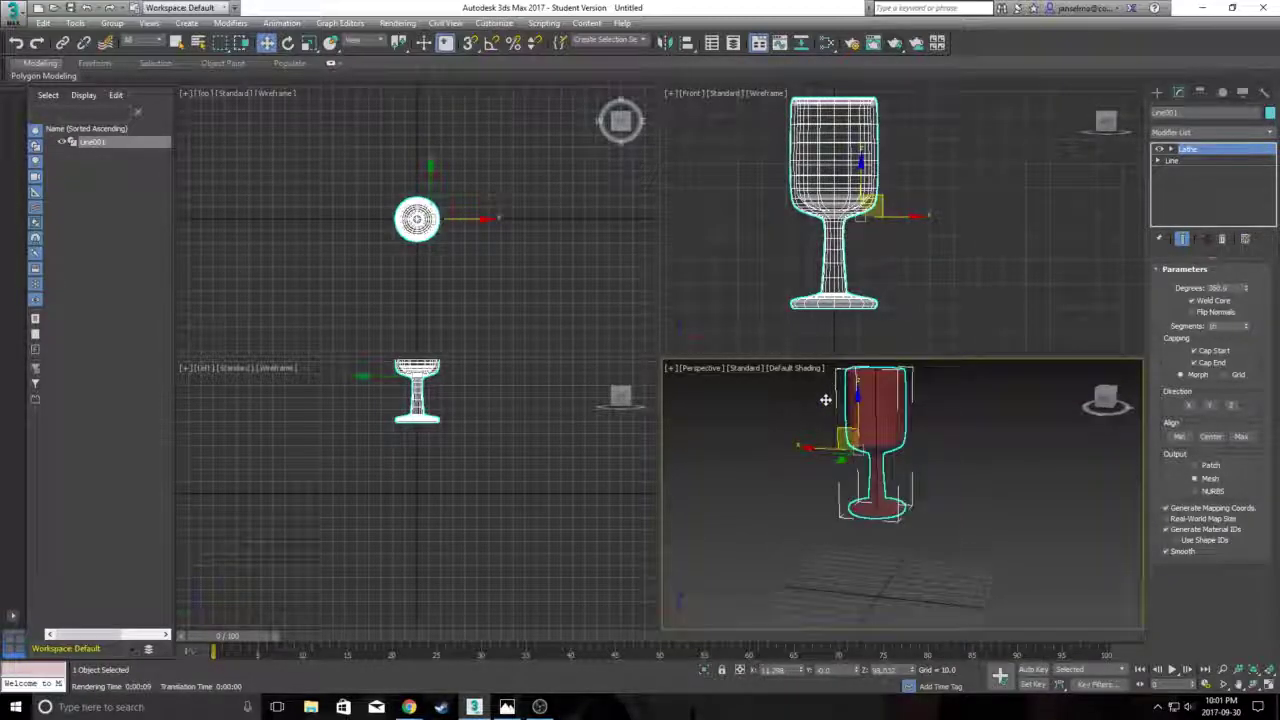
{"action": "middle_click_drag", "start_coordinate": [821, 466], "coordinate": [862, 395], "text": "alt"}
{"action": "left_click", "coordinate": [1159, 93]}
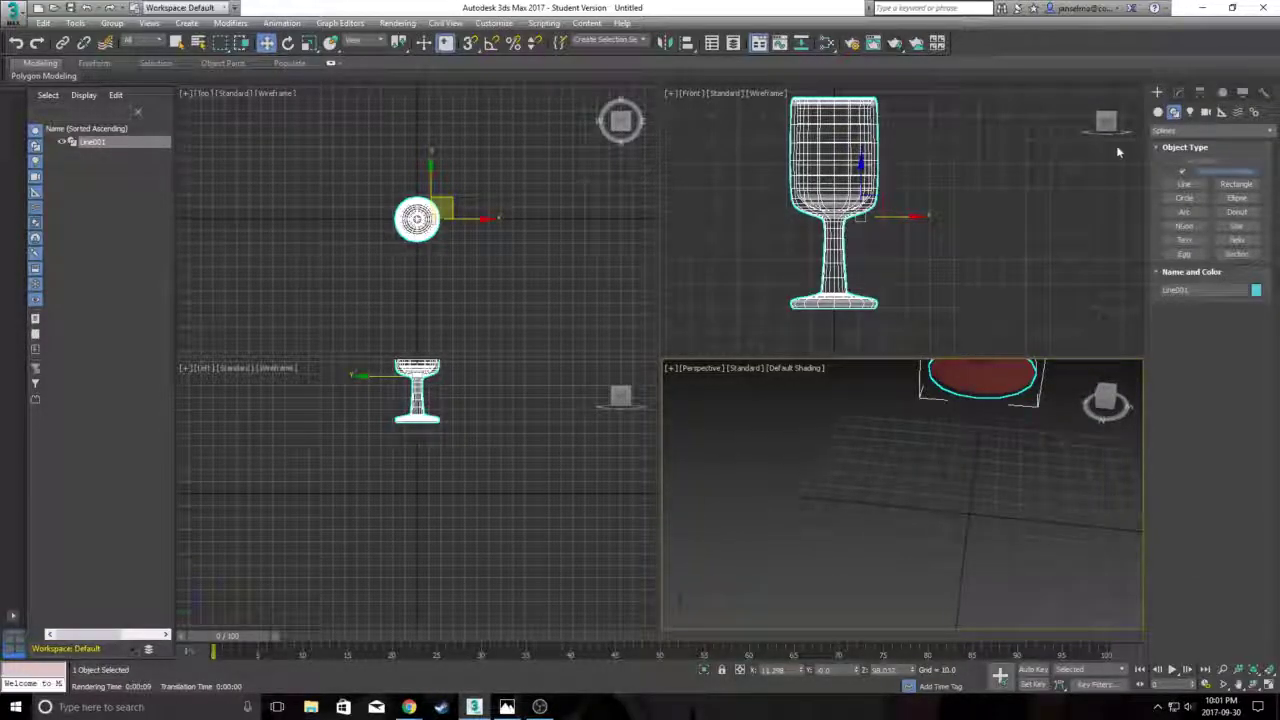
{"action": "left_click", "coordinate": [1175, 132]}
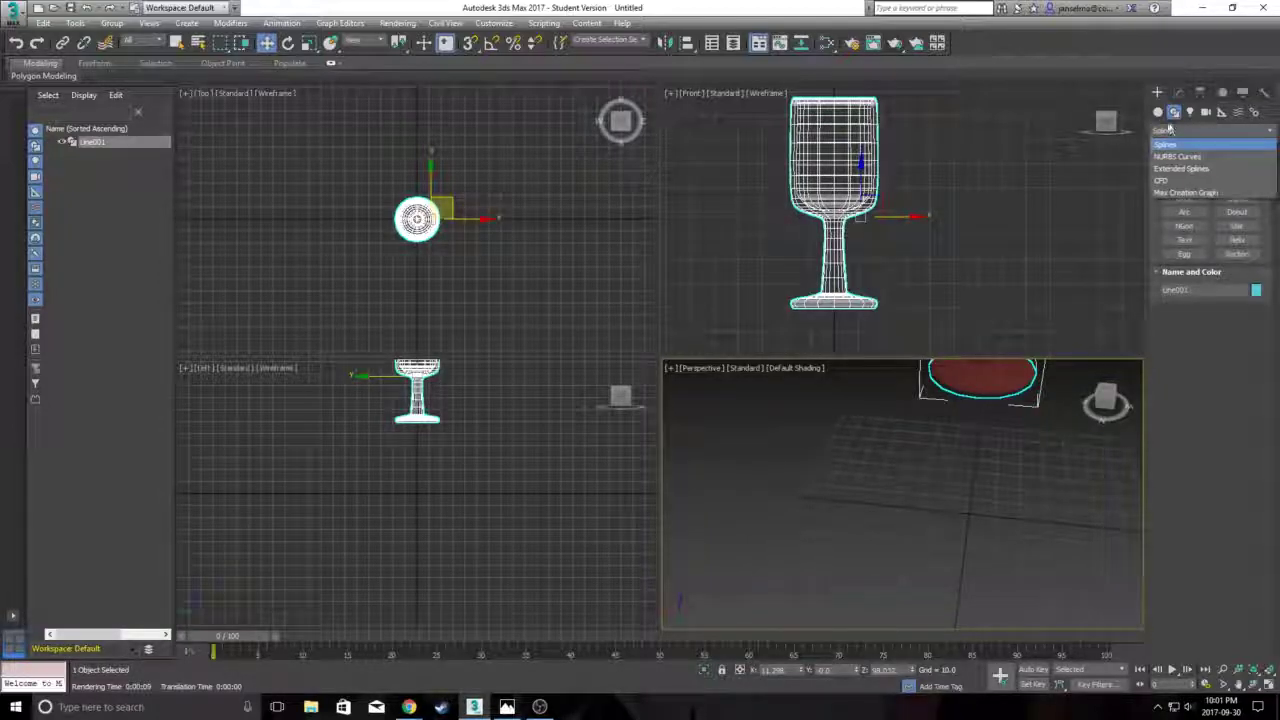
{"action": "left_click", "coordinate": [1158, 113]}
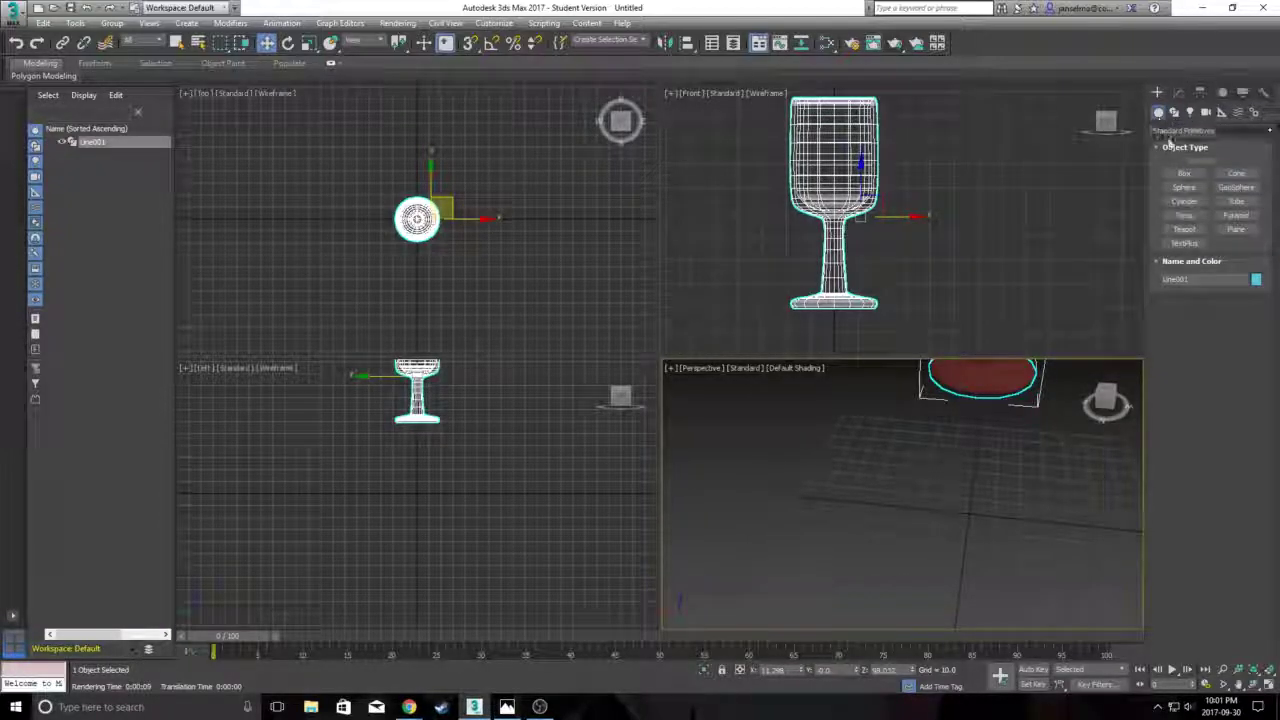
{"action": "left_click", "coordinate": [1236, 229]}
{"action": "left_click_drag", "start_coordinate": [829, 414], "coordinate": [1139, 628]}
{"action": "middle_click_drag", "start_coordinate": [1045, 520], "coordinate": [990, 455]}
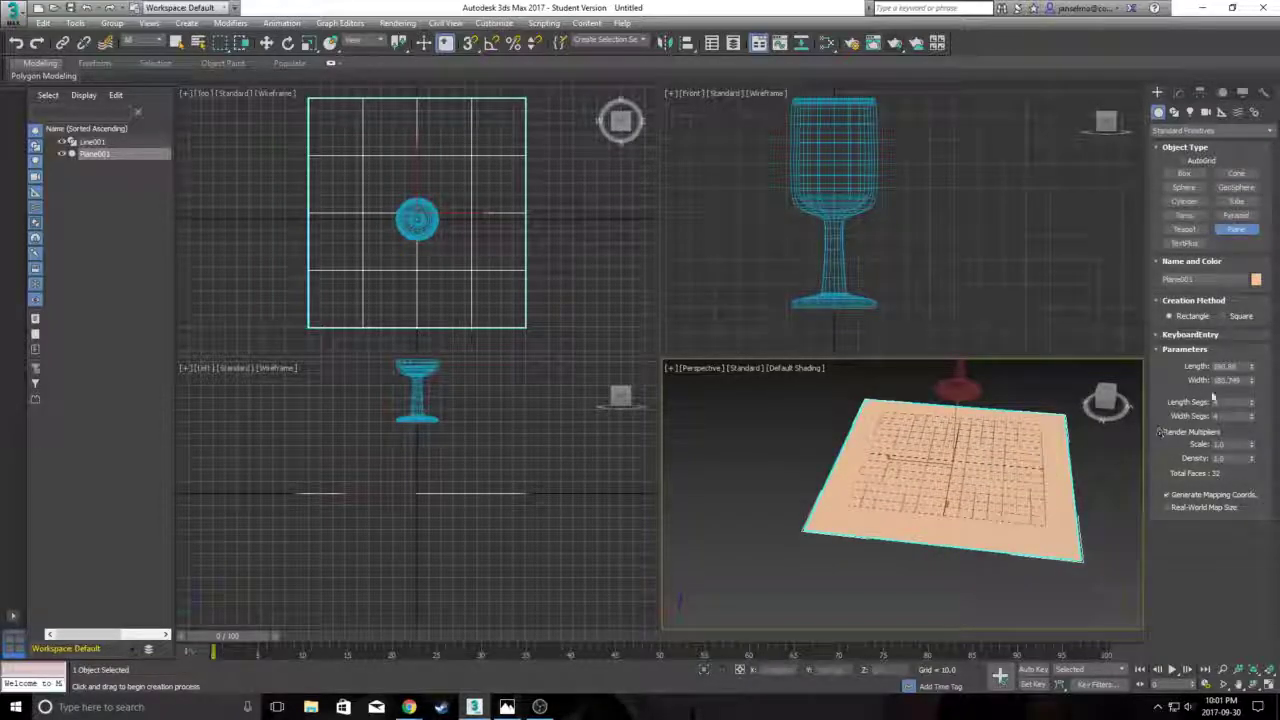
Set the plane's length and width to 500.
{"action": "left_click_drag", "start_coordinate": [1240, 367], "coordinate": [1201, 367]}
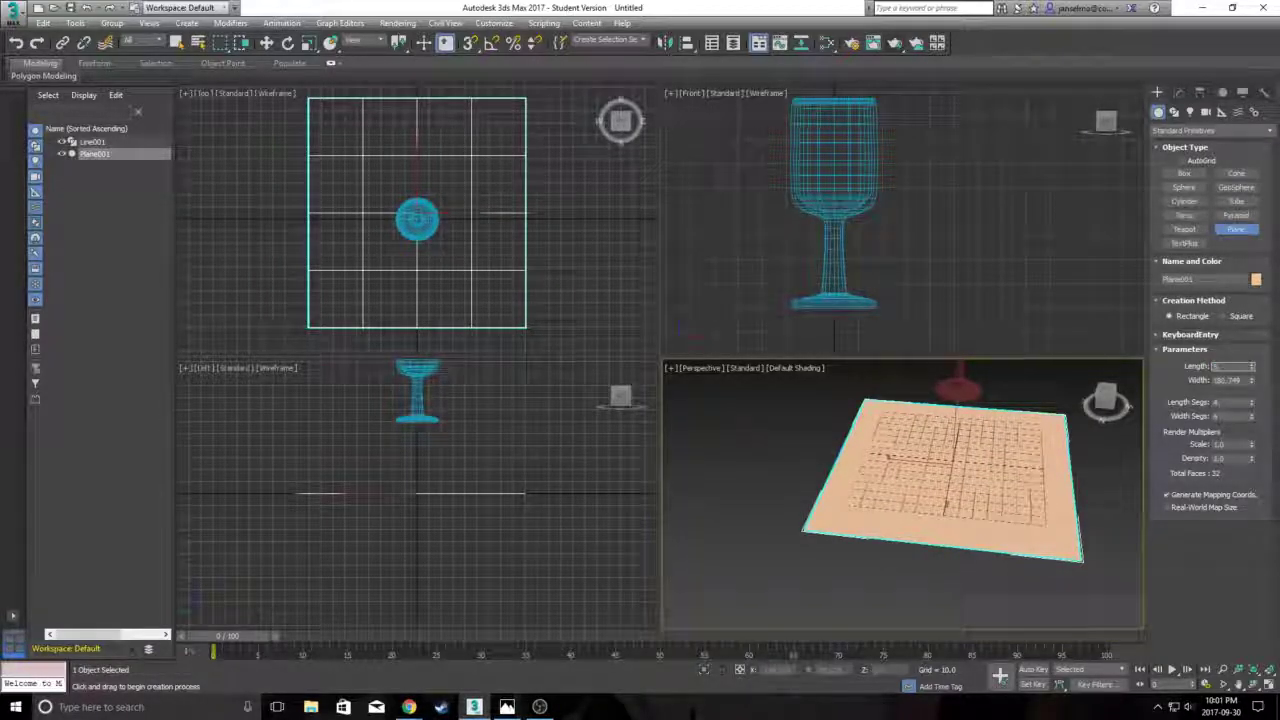
{"action": "type", "text": "500"}
{"action": "key", "text": "Return"}
{"action": "key", "text": "Tab"}
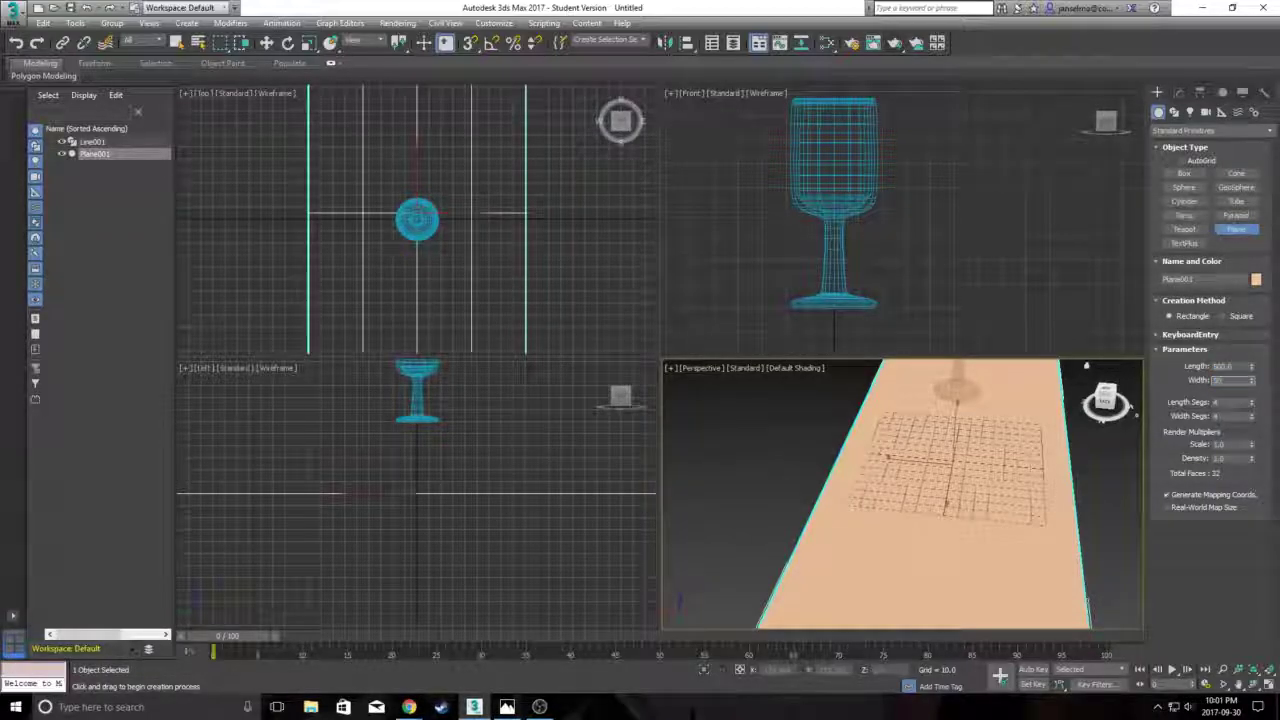
{"action": "type", "text": "500"}
{"action": "key", "text": "Return"}
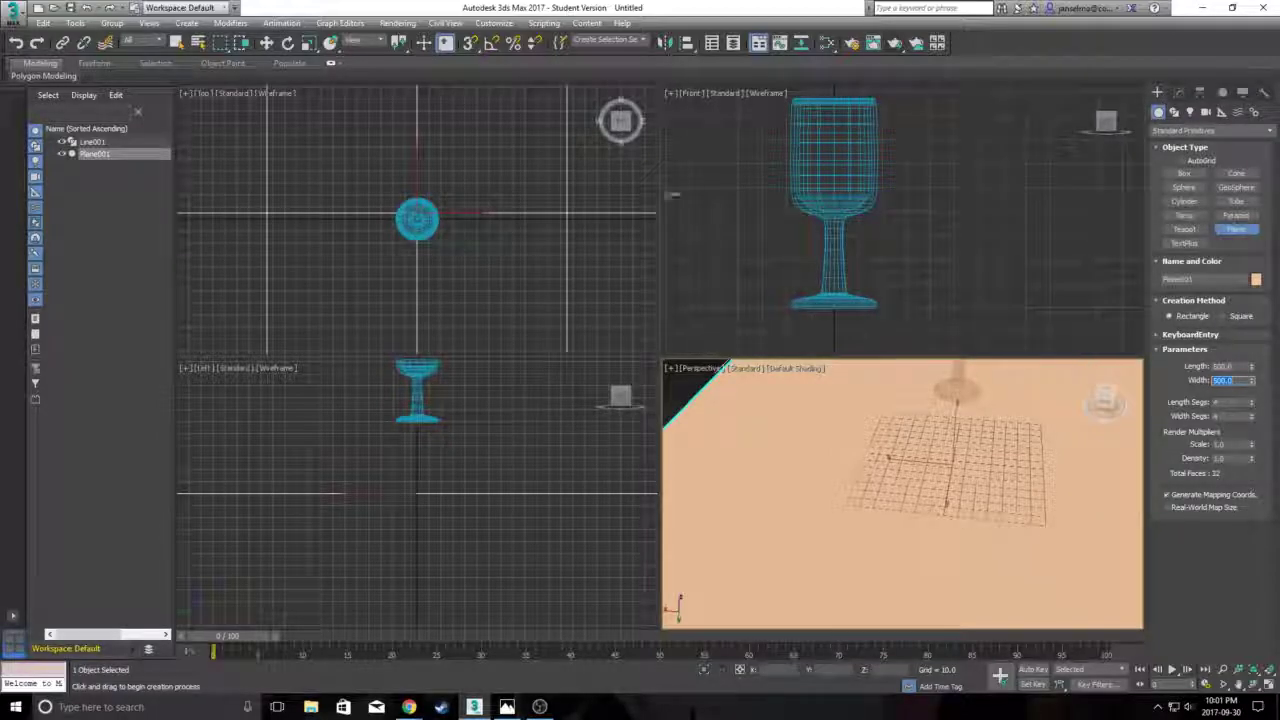
Open the Slate Material Editor, collapse the Glass materials and expand the Wood category in the material browser.
{"action": "left_click", "coordinate": [826, 43]}
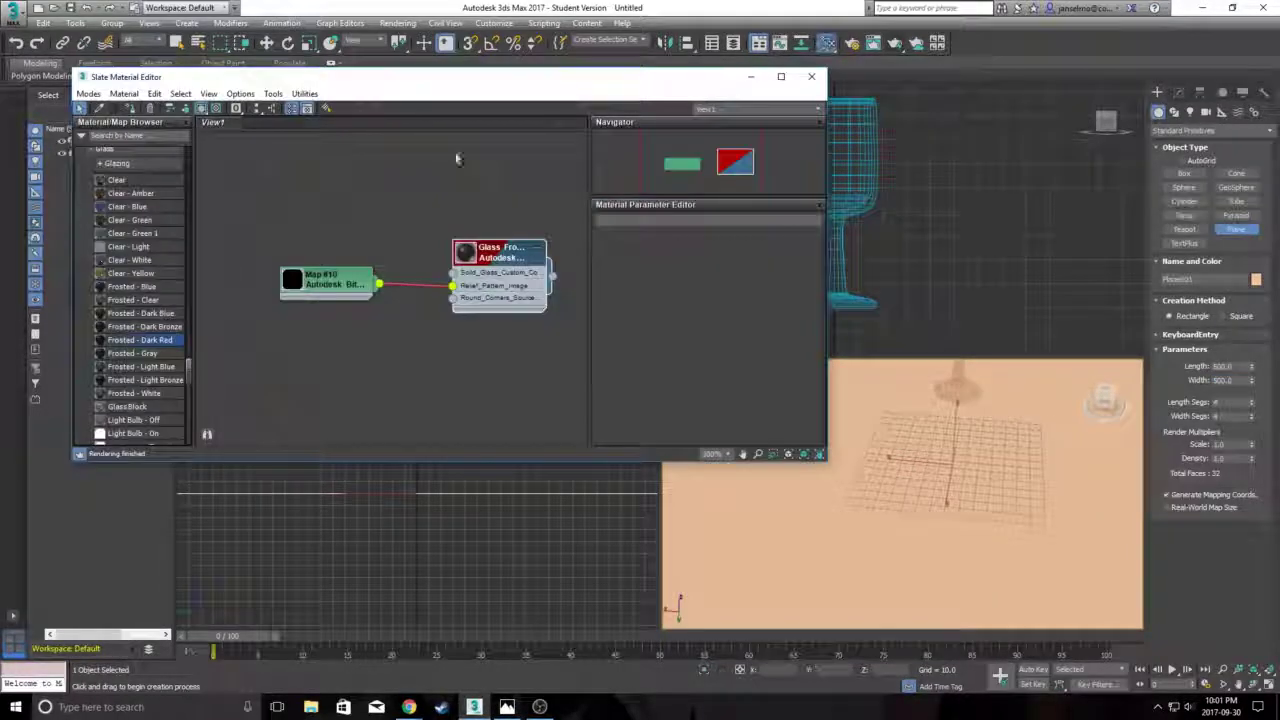
{"action": "middle_click_drag", "start_coordinate": [306, 229], "coordinate": [327, 183]}
{"action": "scroll", "coordinate": [327, 183], "scroll_direction": "down", "scroll_amount": 3}
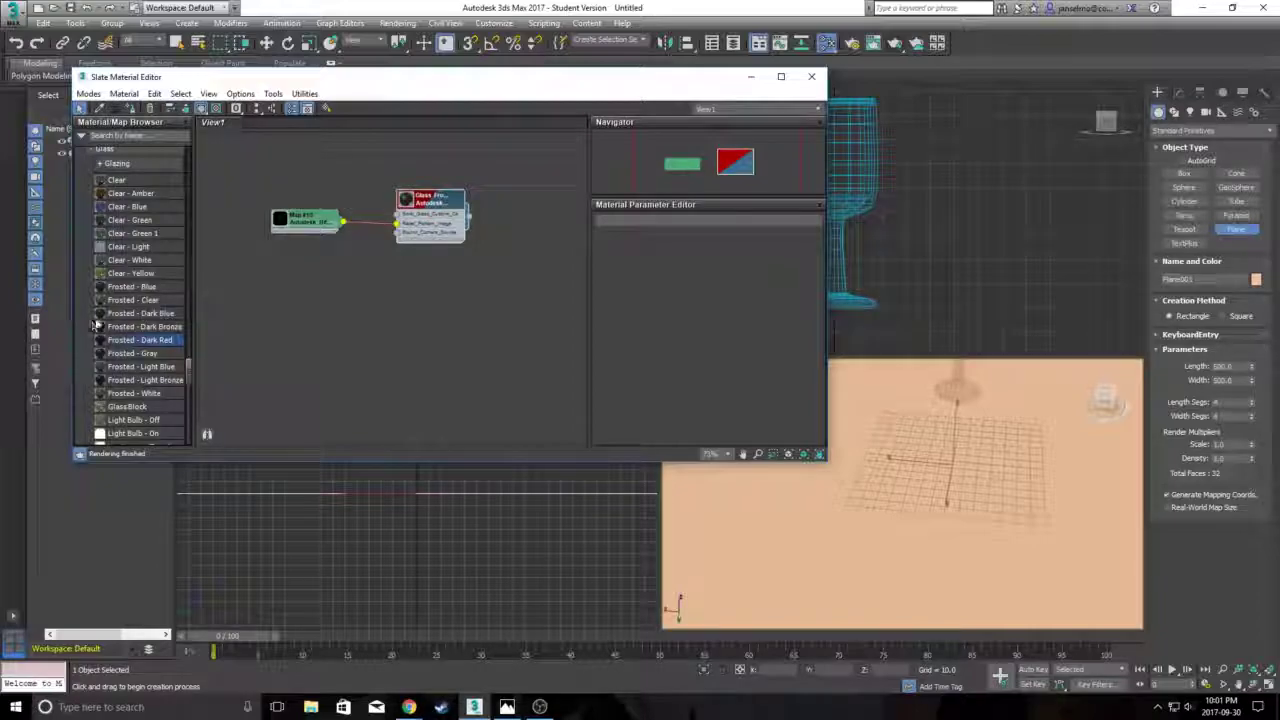
{"action": "left_click", "coordinate": [100, 149]}
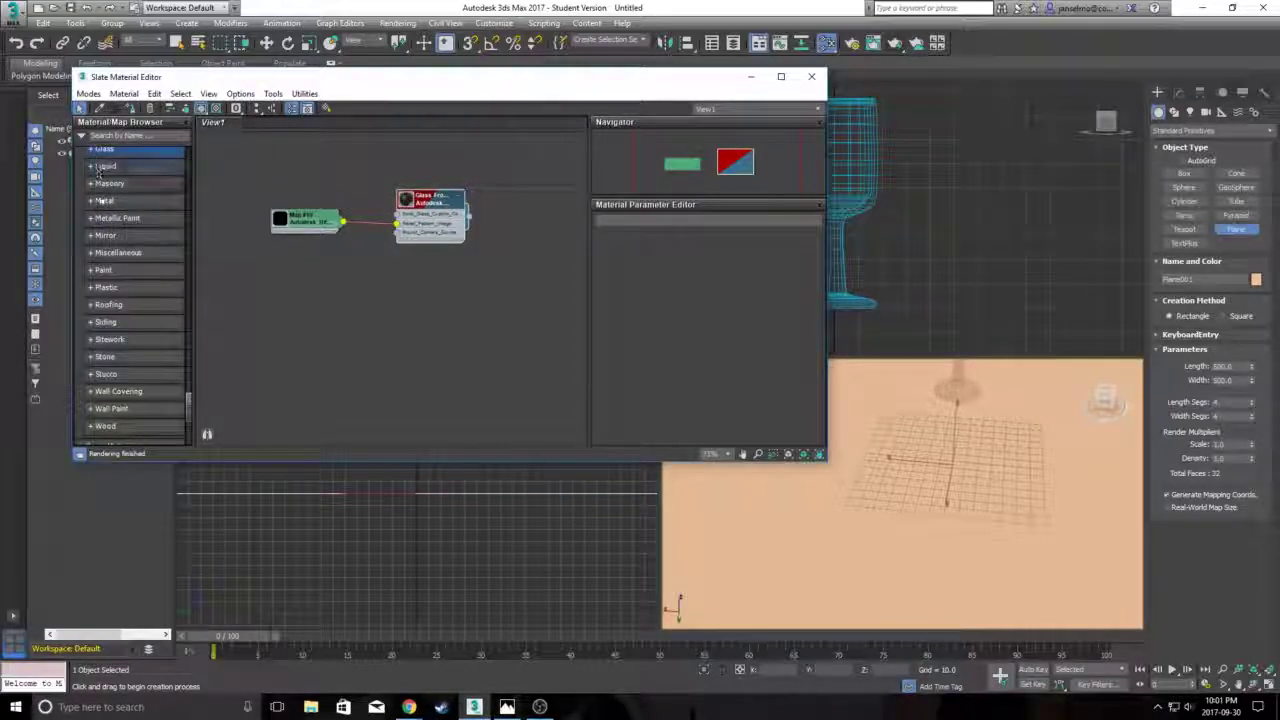
{"action": "scroll", "coordinate": [100, 200], "scroll_direction": "up", "scroll_amount": 2}
{"action": "scroll", "coordinate": [100, 196], "scroll_direction": "down", "scroll_amount": 4}
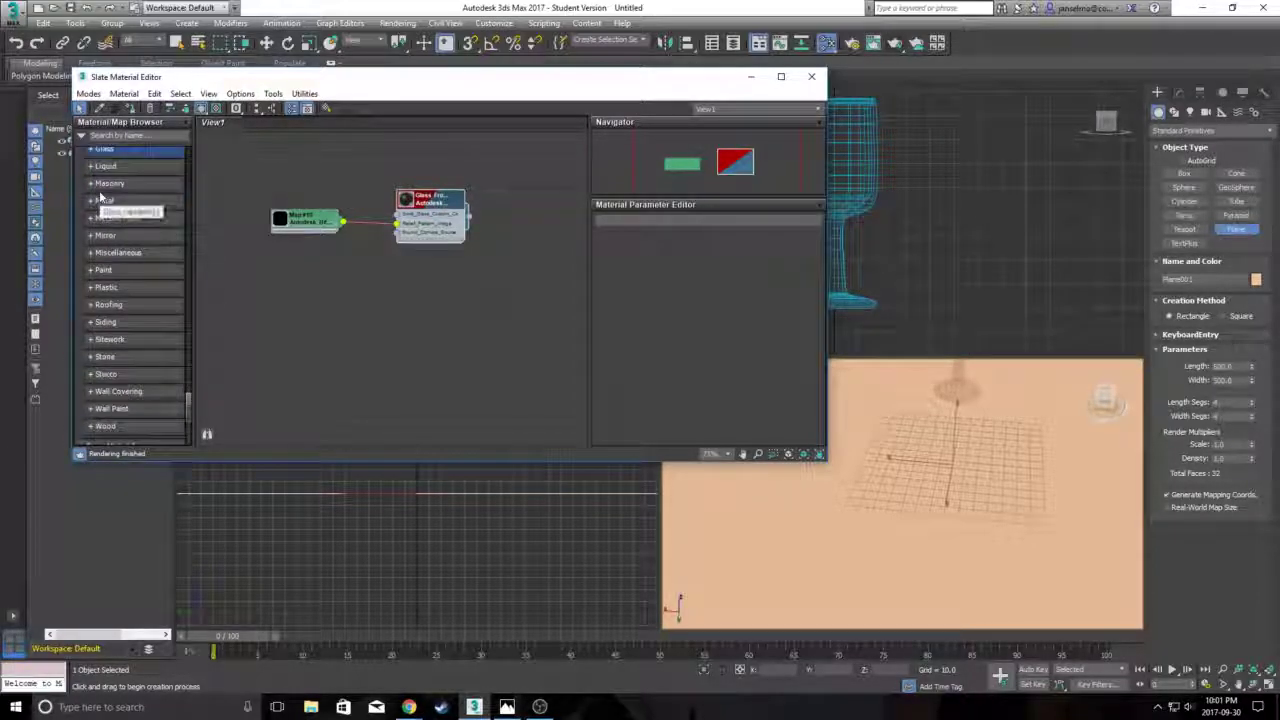
{"action": "left_click", "coordinate": [91, 331]}
Add the Red Oak - Natural L... wood material, assign it to the plane, show it shaded in the viewport, and close the editor.
{"action": "scroll", "coordinate": [131, 330], "scroll_direction": "down", "scroll_amount": 5}
{"action": "scroll", "coordinate": [137, 322], "scroll_direction": "down", "scroll_amount": 4}
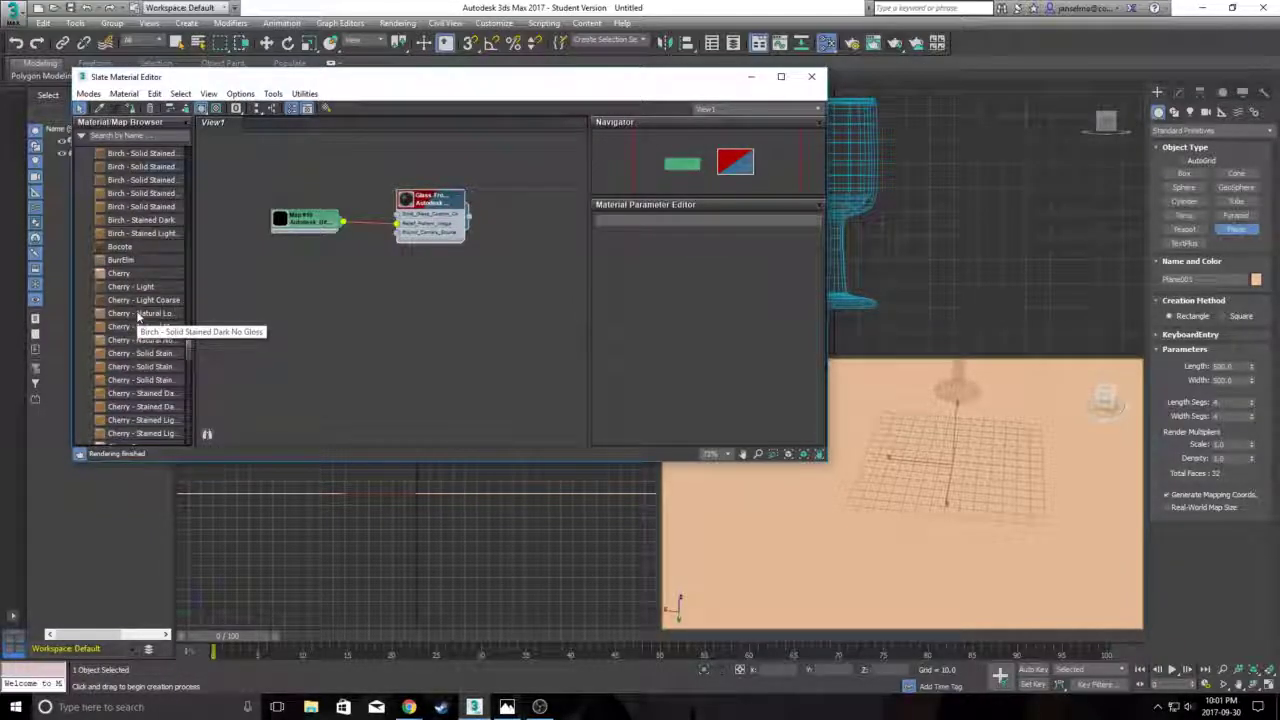
{"action": "scroll", "coordinate": [133, 300], "scroll_direction": "down", "scroll_amount": 3}
{"action": "scroll", "coordinate": [129, 277], "scroll_direction": "down", "scroll_amount": 2}
{"action": "scroll", "coordinate": [128, 279], "scroll_direction": "down", "scroll_amount": 8}
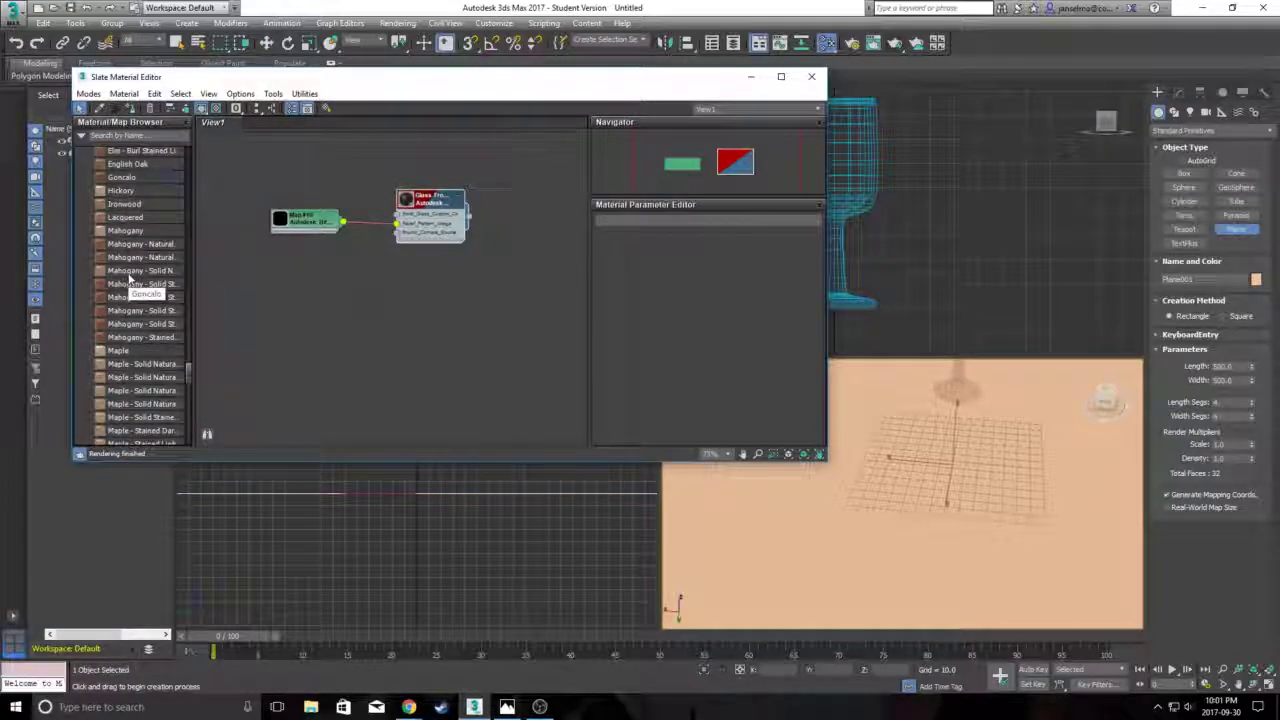
{"action": "scroll", "coordinate": [124, 300], "scroll_direction": "down", "scroll_amount": 2}
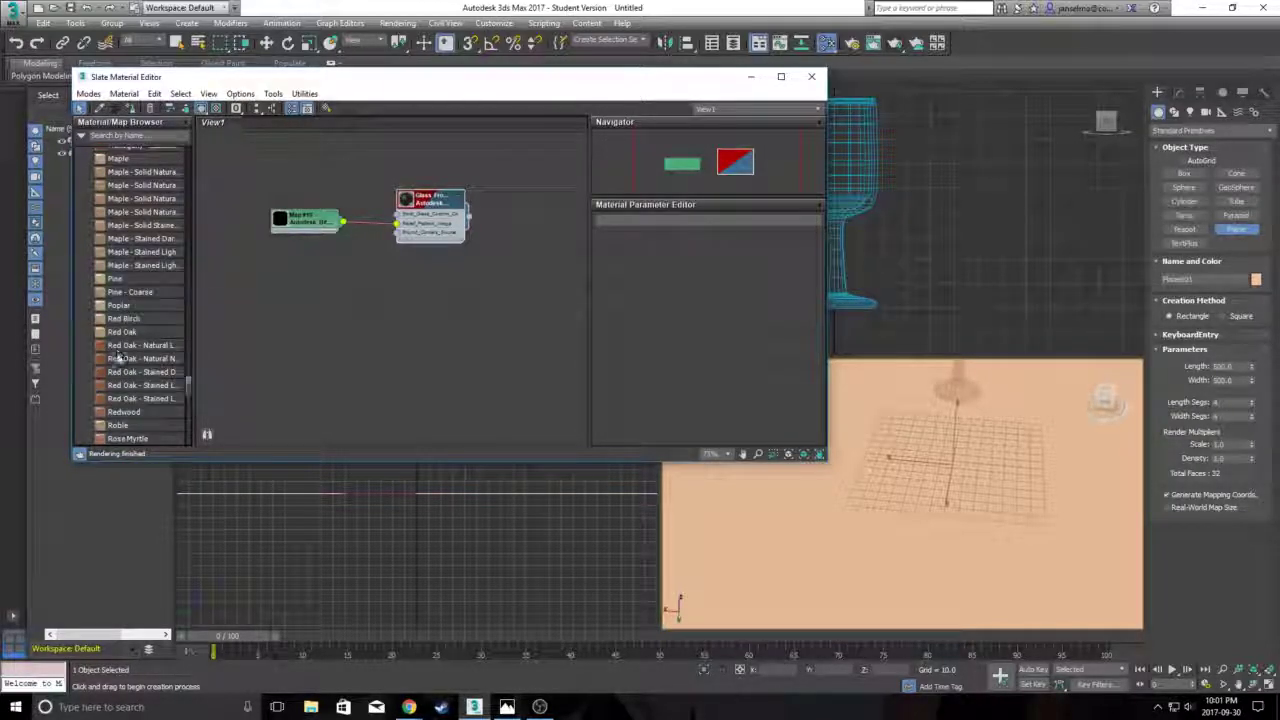
{"action": "left_click_drag", "start_coordinate": [403, 333], "coordinate": [916, 542]}
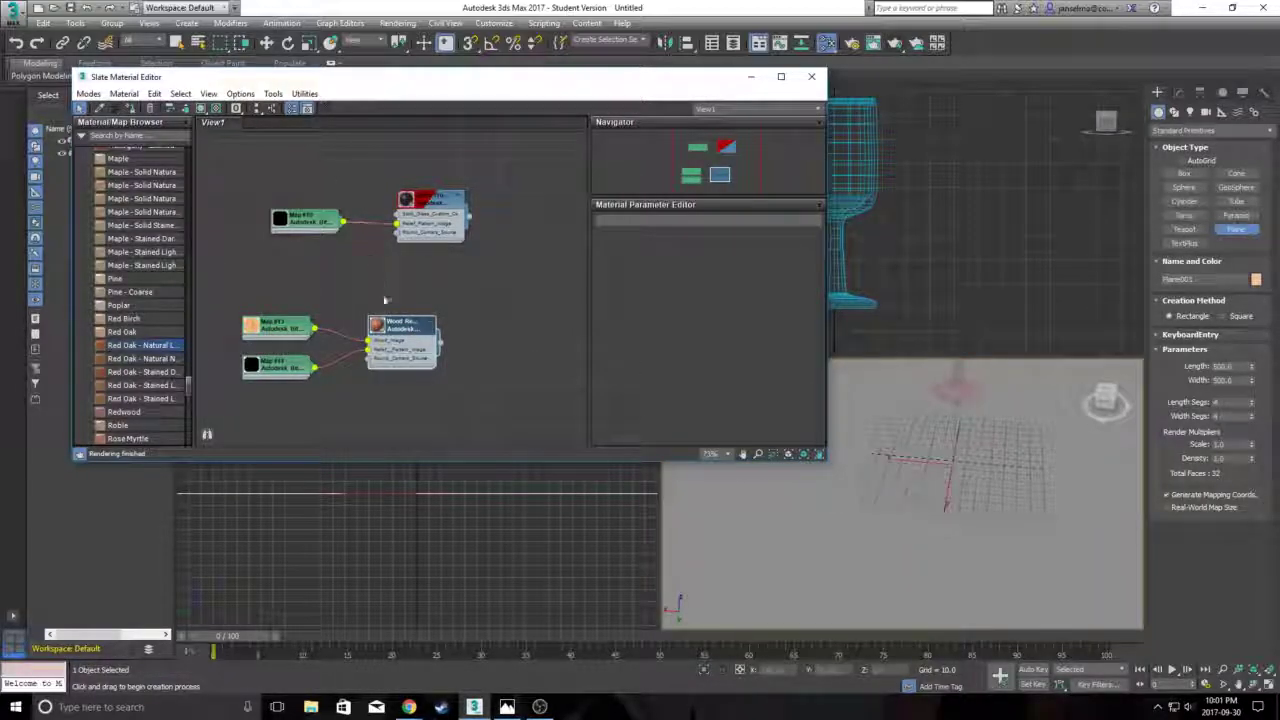
{"action": "left_click", "coordinate": [215, 109]}
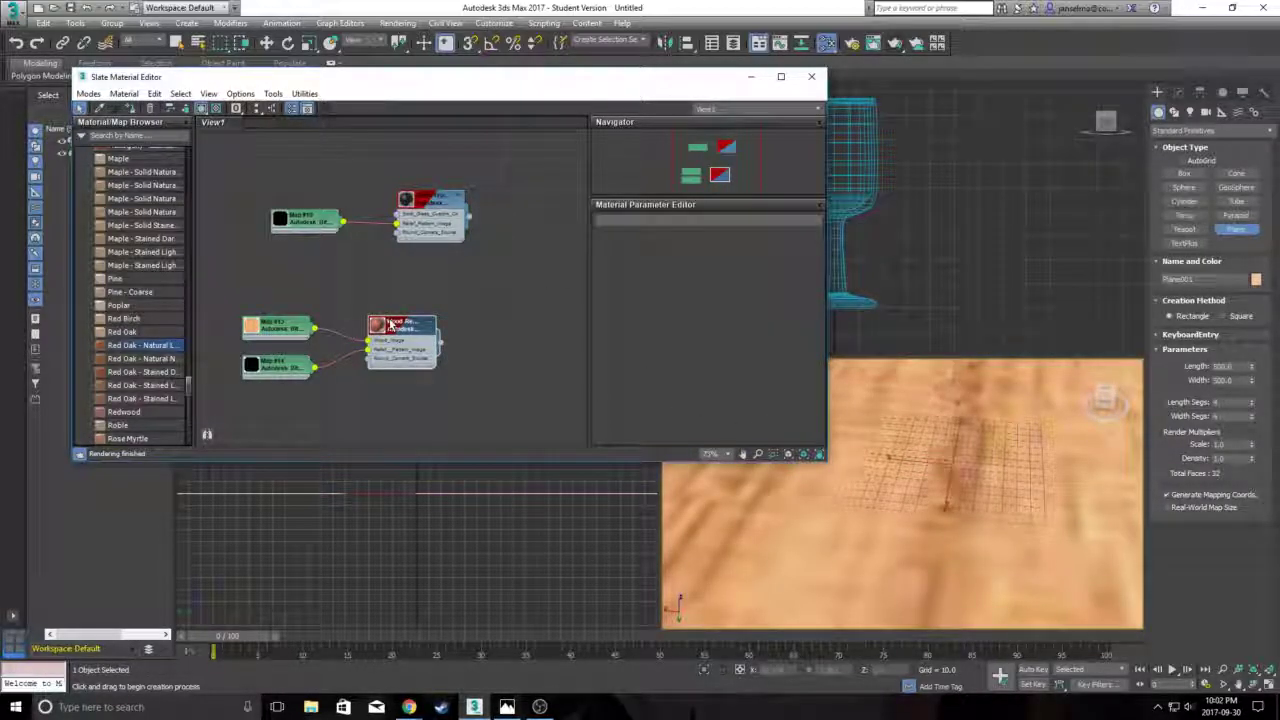
{"action": "middle_click_drag", "start_coordinate": [966, 556], "coordinate": [949, 531]}
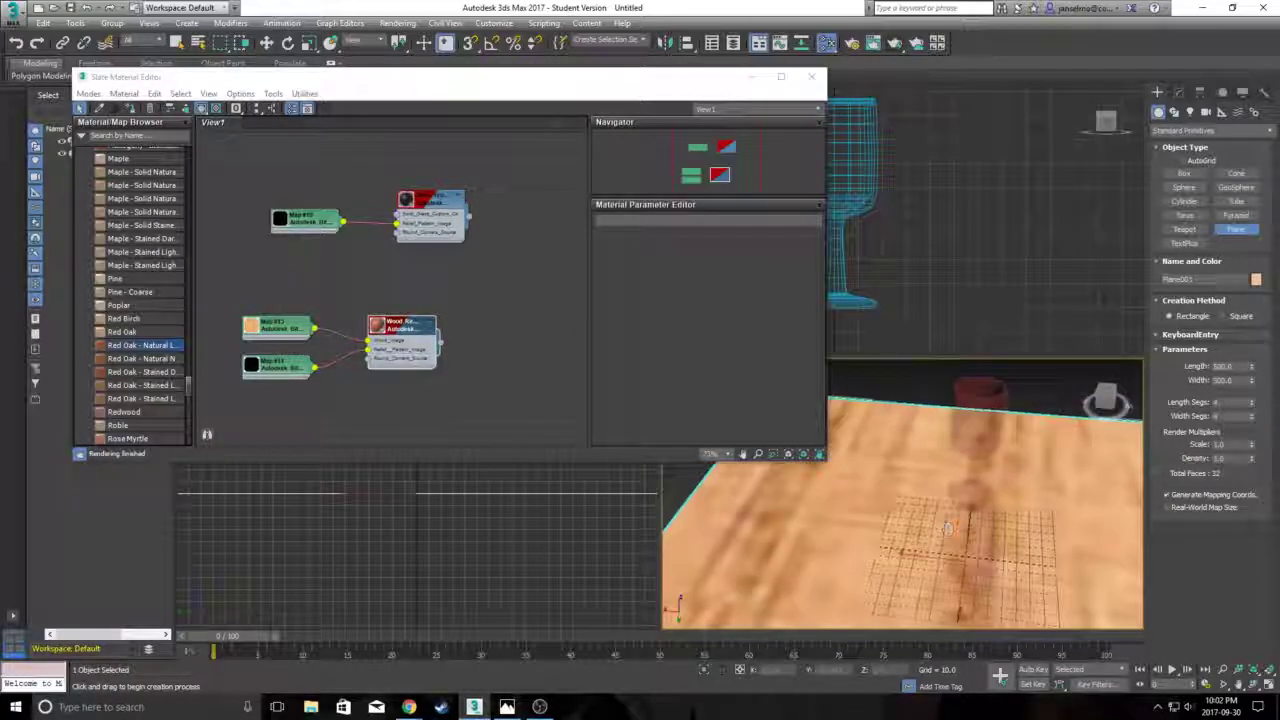
{"action": "left_click", "coordinate": [810, 79]}
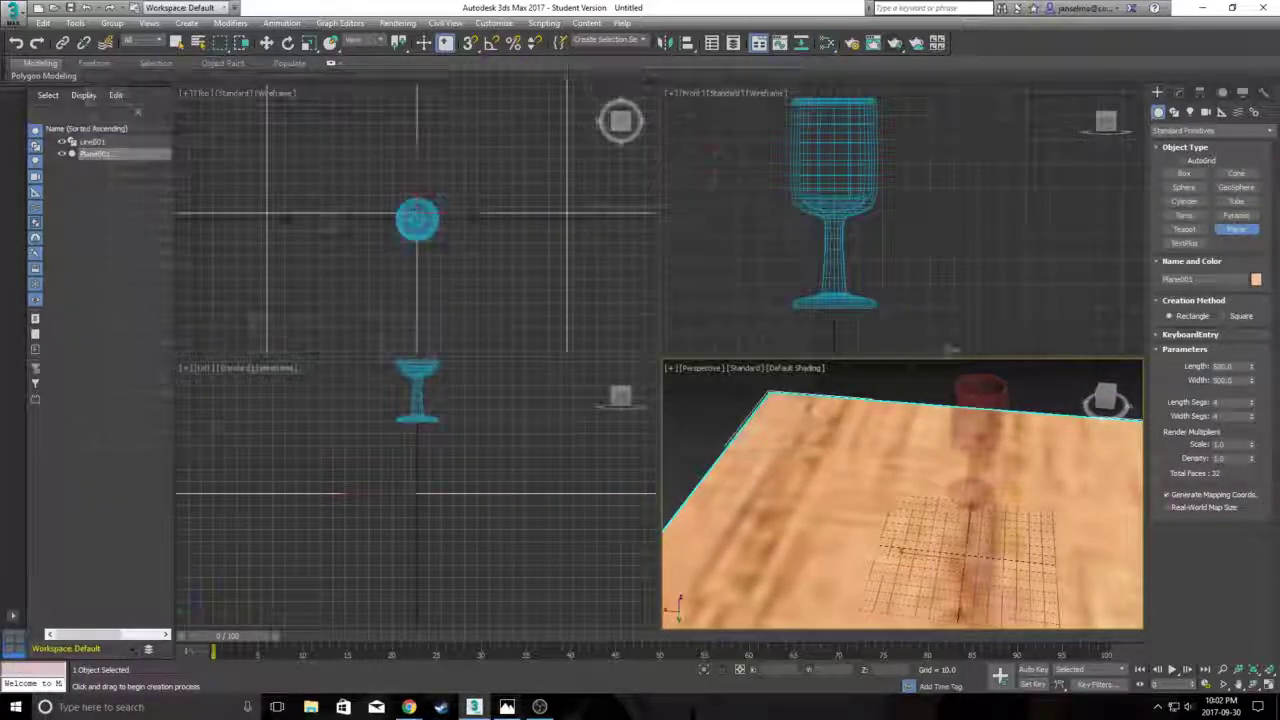
Select the wine glass and move it vertically down in the Front view until its base rests on the plane.
{"action": "right_click", "coordinate": [845, 286]}
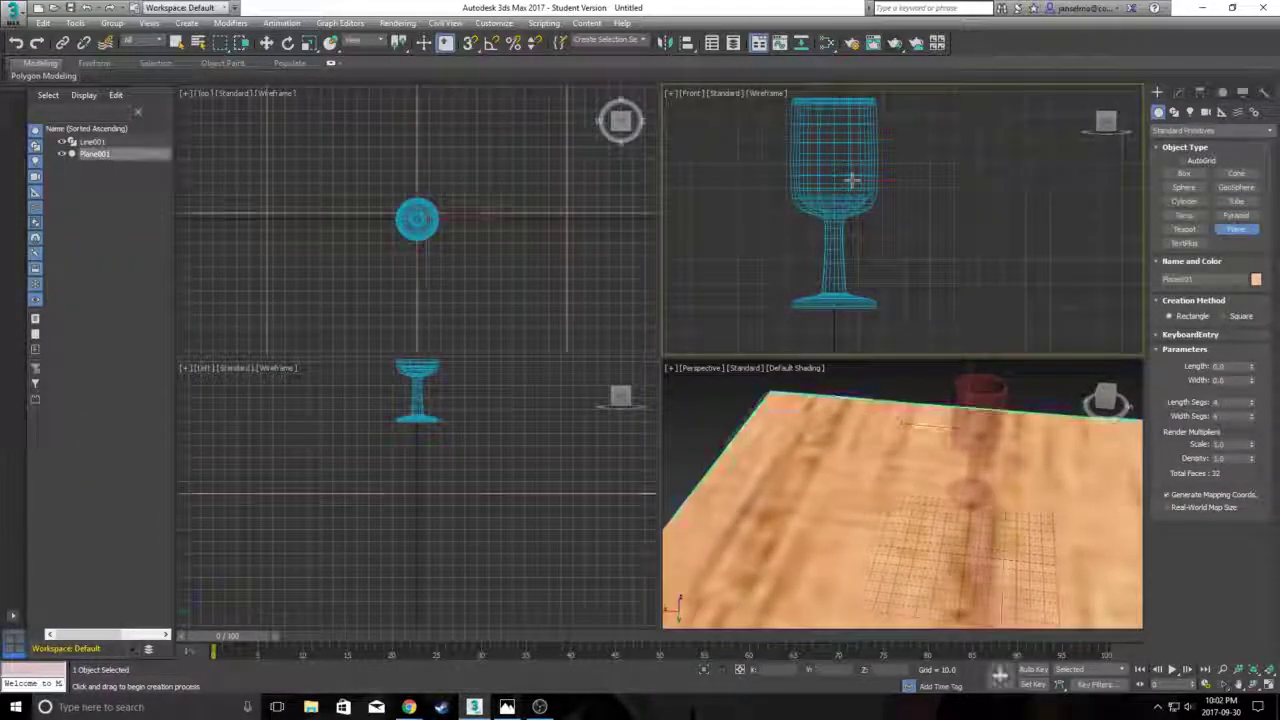
{"action": "left_click", "coordinate": [176, 42]}
{"action": "left_click", "coordinate": [978, 396]}
{"action": "middle_click_drag", "start_coordinate": [978, 396], "coordinate": [904, 448]}
{"action": "left_click", "coordinate": [266, 42]}
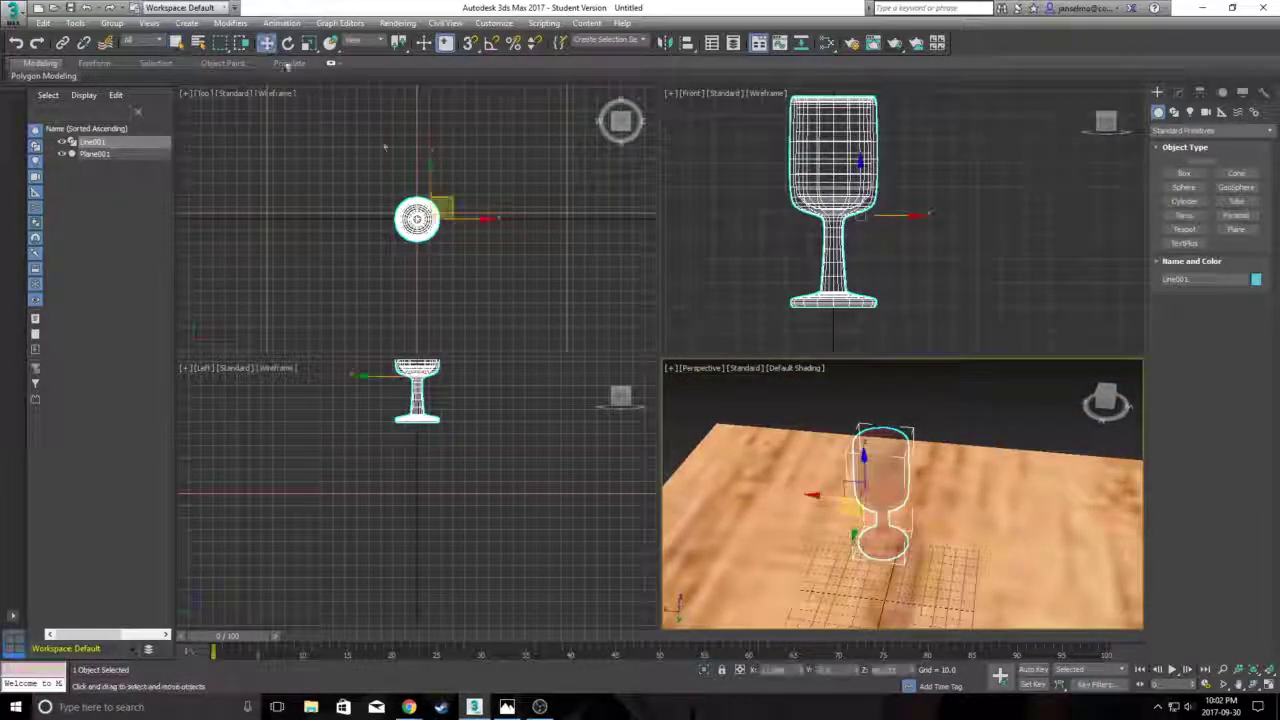
{"action": "middle_click_drag", "start_coordinate": [815, 460], "coordinate": [826, 392]}
{"action": "left_click_drag", "start_coordinate": [862, 165], "coordinate": [844, 295]}
{"action": "middle_click_drag", "start_coordinate": [844, 295], "coordinate": [883, 120]}
{"action": "left_click_drag", "start_coordinate": [901, 100], "coordinate": [902, 96]}
{"action": "middle_click_drag", "start_coordinate": [901, 97], "coordinate": [884, 158]}
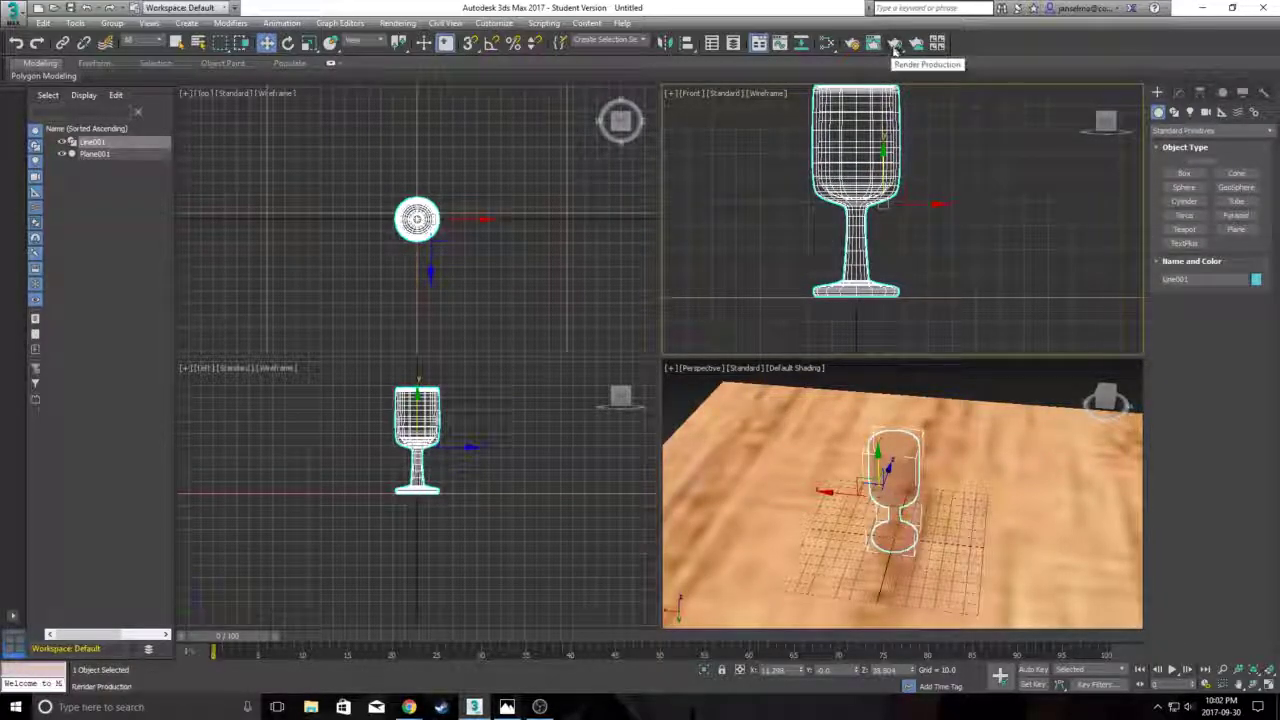
Frame the glass closely in the Perspective view, render it on the wooden plane, and close the render window.
{"action": "middle_click_drag", "start_coordinate": [831, 432], "coordinate": [814, 397]}
{"action": "scroll", "coordinate": [837, 369], "scroll_direction": "up", "scroll_amount": 3}
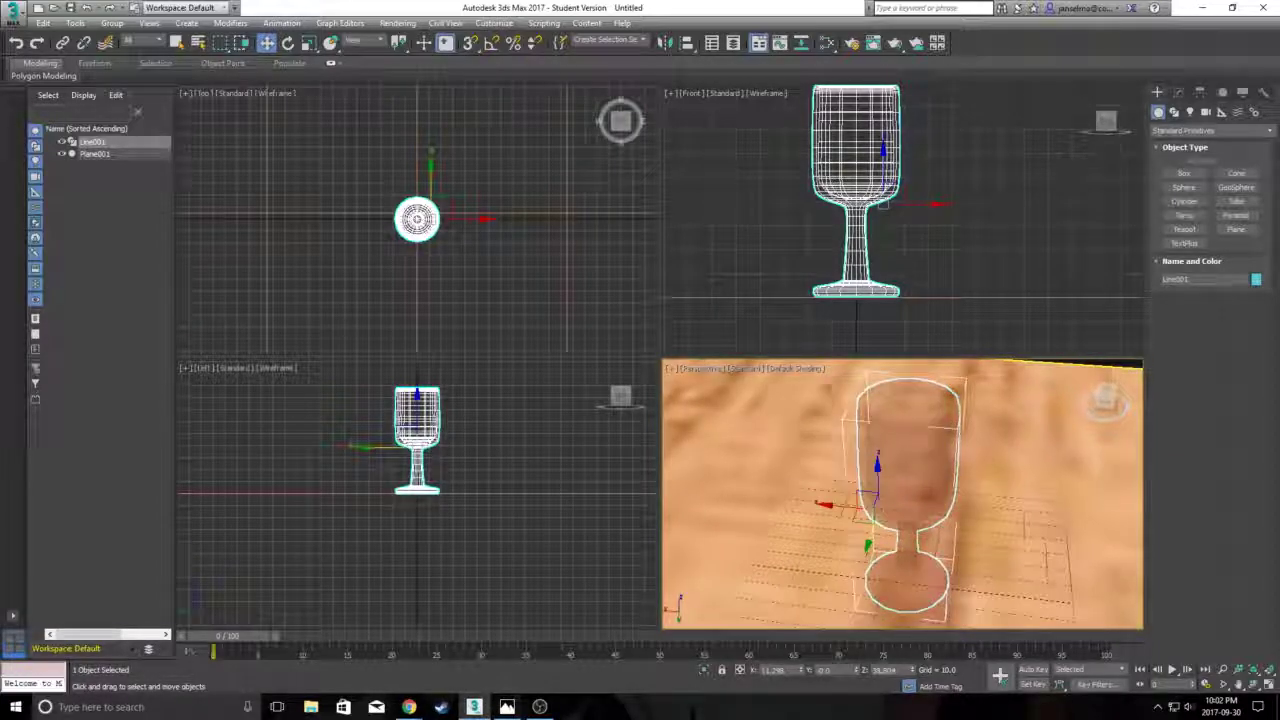
{"action": "left_click", "coordinate": [916, 43]}
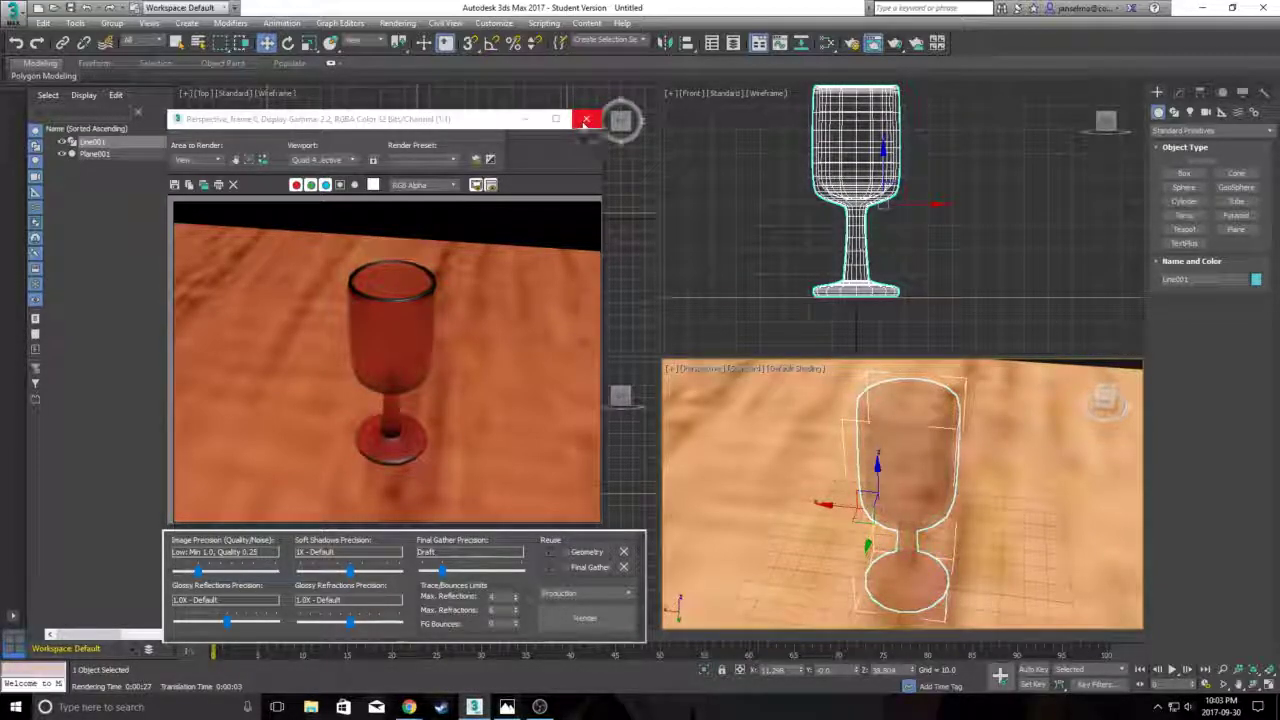
{"action": "left_click", "coordinate": [586, 119]}
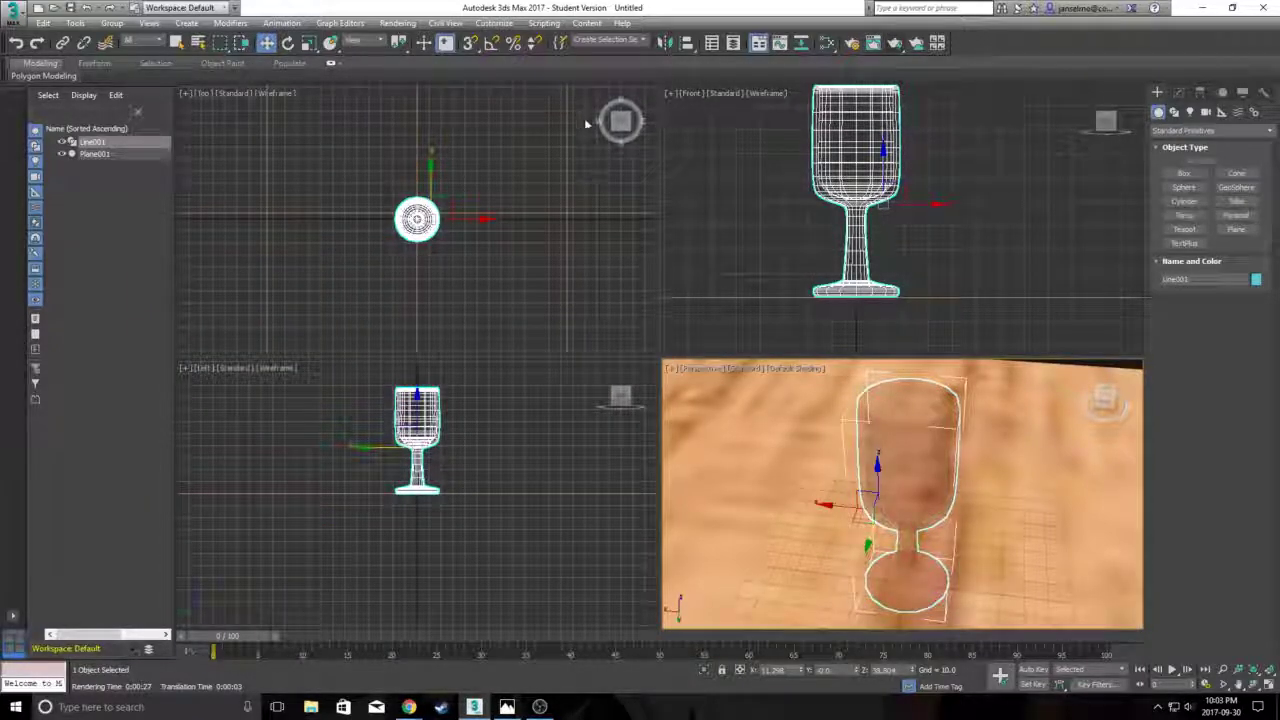
Select the wooden plane and set its length and width to 1000.
{"action": "left_click", "coordinate": [804, 450]}
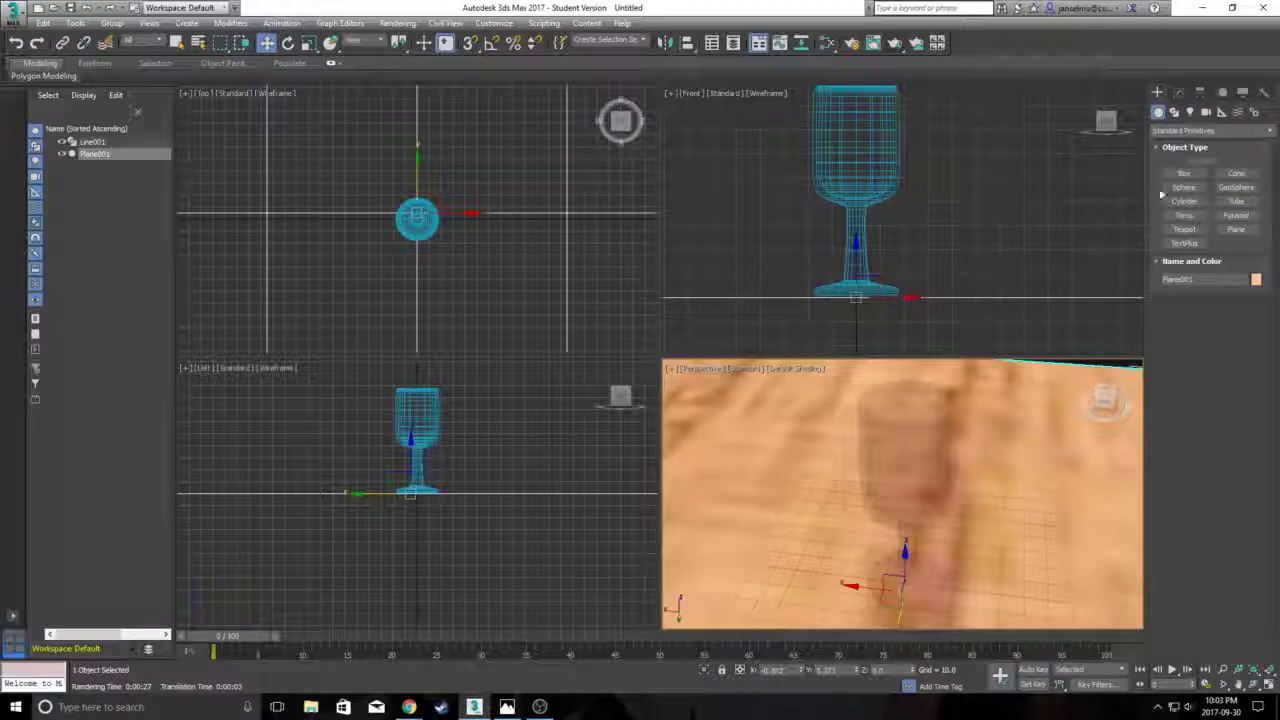
{"action": "left_click", "coordinate": [1178, 93]}
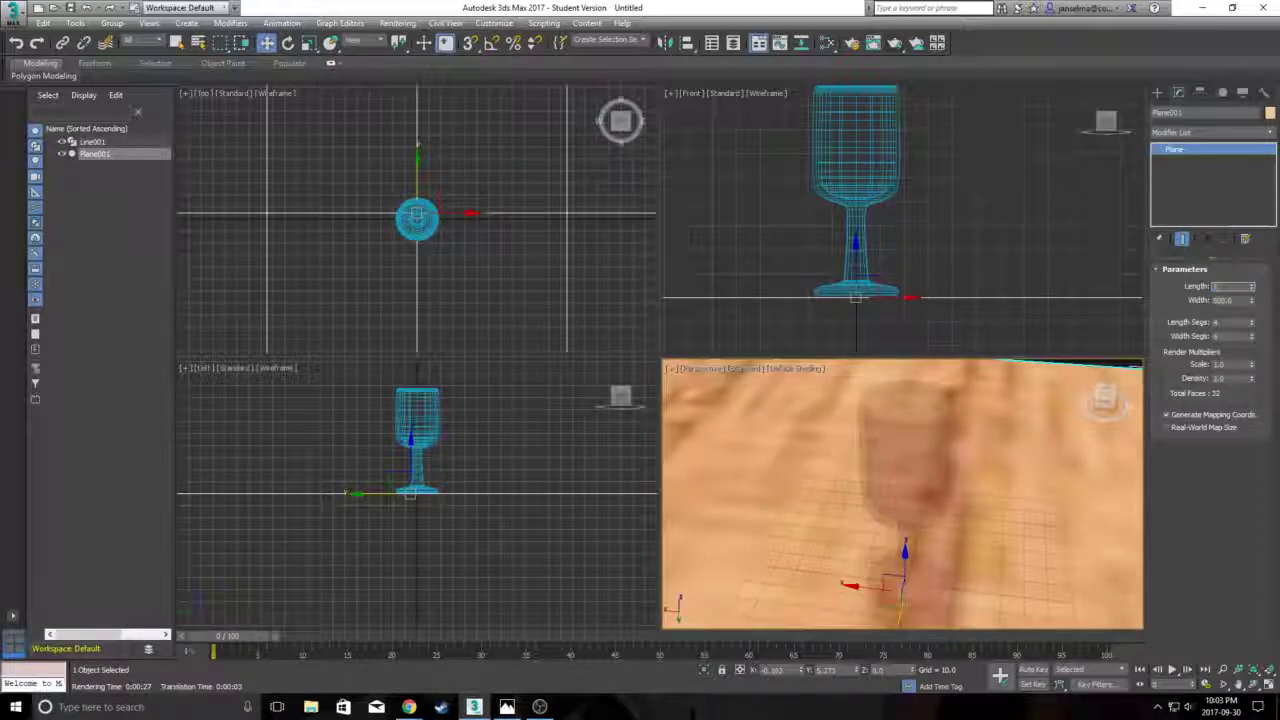
{"action": "key", "text": "Return"}
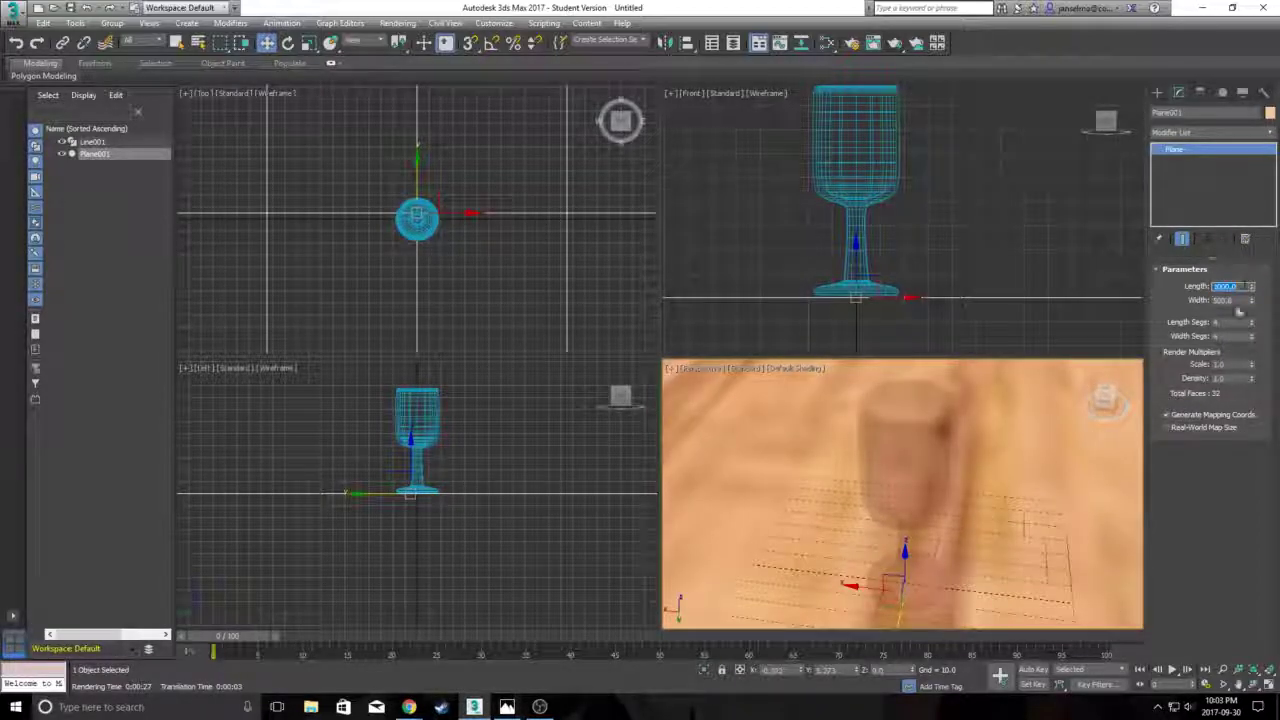
{"action": "key", "text": "Tab"}
{"action": "type", "text": "1000"}
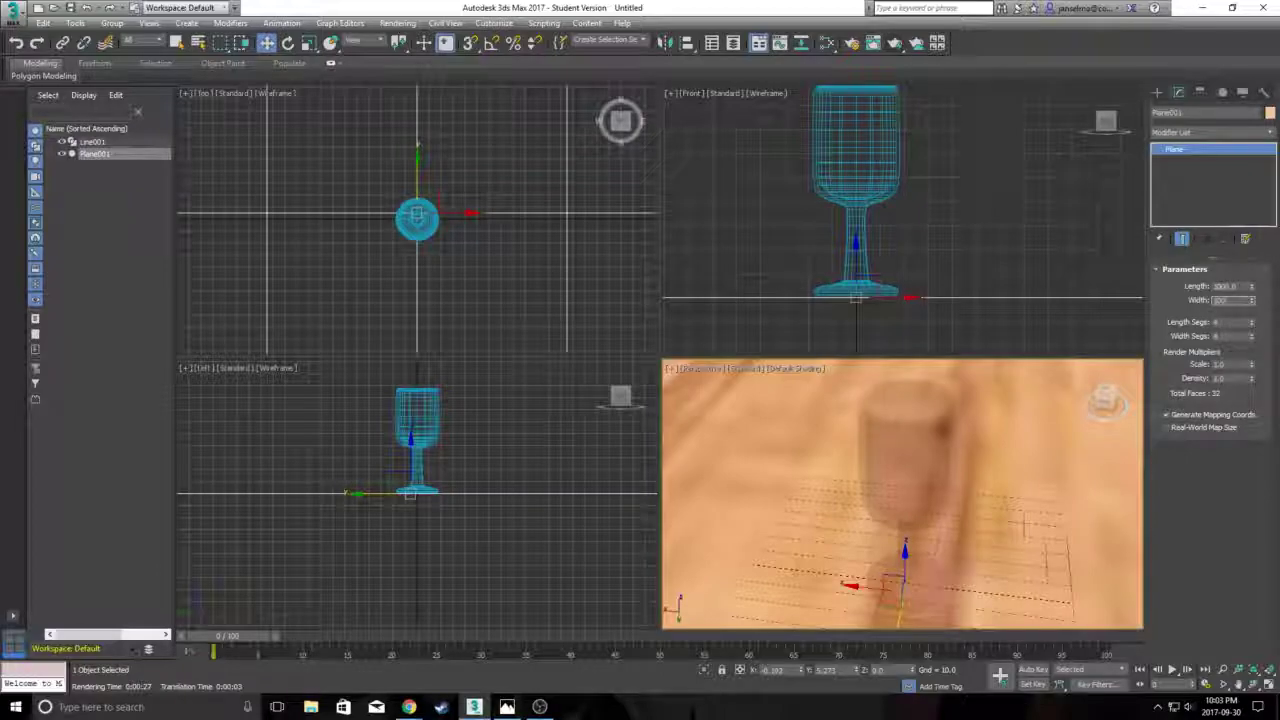
{"action": "key", "text": "Return"}
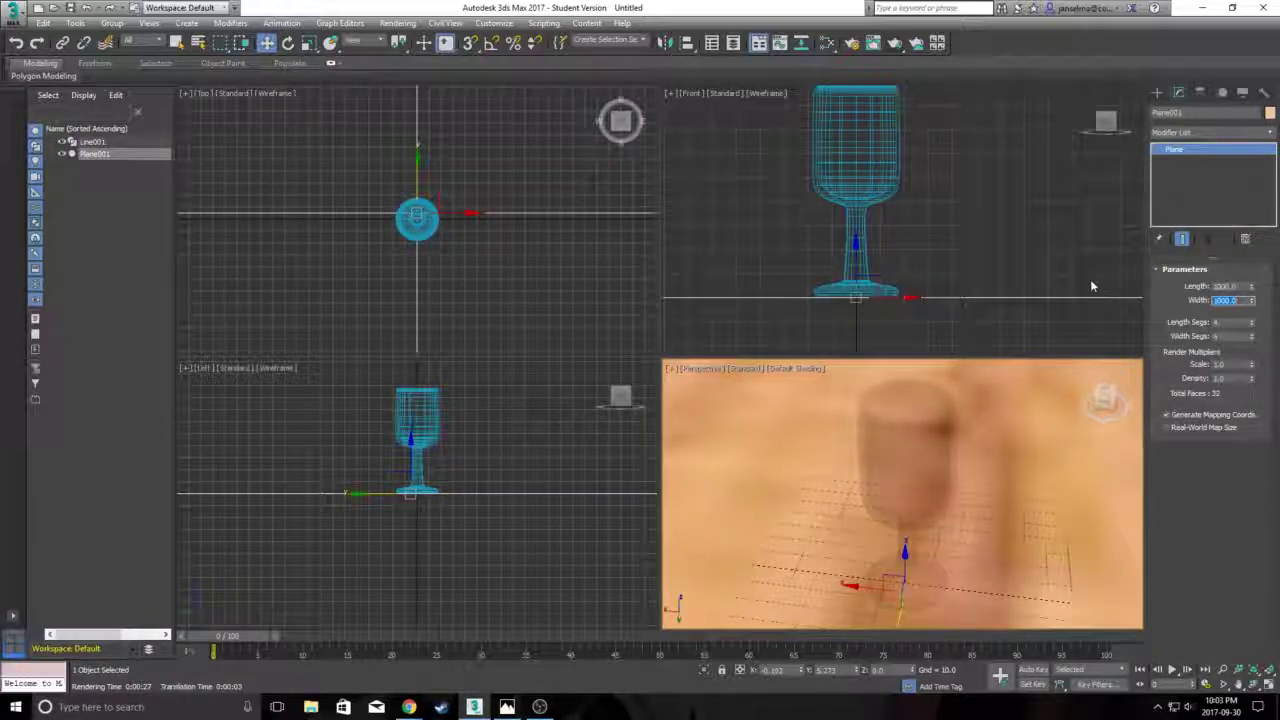
Increase the plane's length segments and width segments to 8.
{"action": "left_click", "coordinate": [1251, 320]}
{"action": "left_click", "coordinate": [1251, 320]}
{"action": "left_click", "coordinate": [1251, 335]}
{"action": "left_click", "coordinate": [1251, 335]}
{"action": "left_click", "coordinate": [1251, 335]}
{"action": "left_click", "coordinate": [1251, 335]}
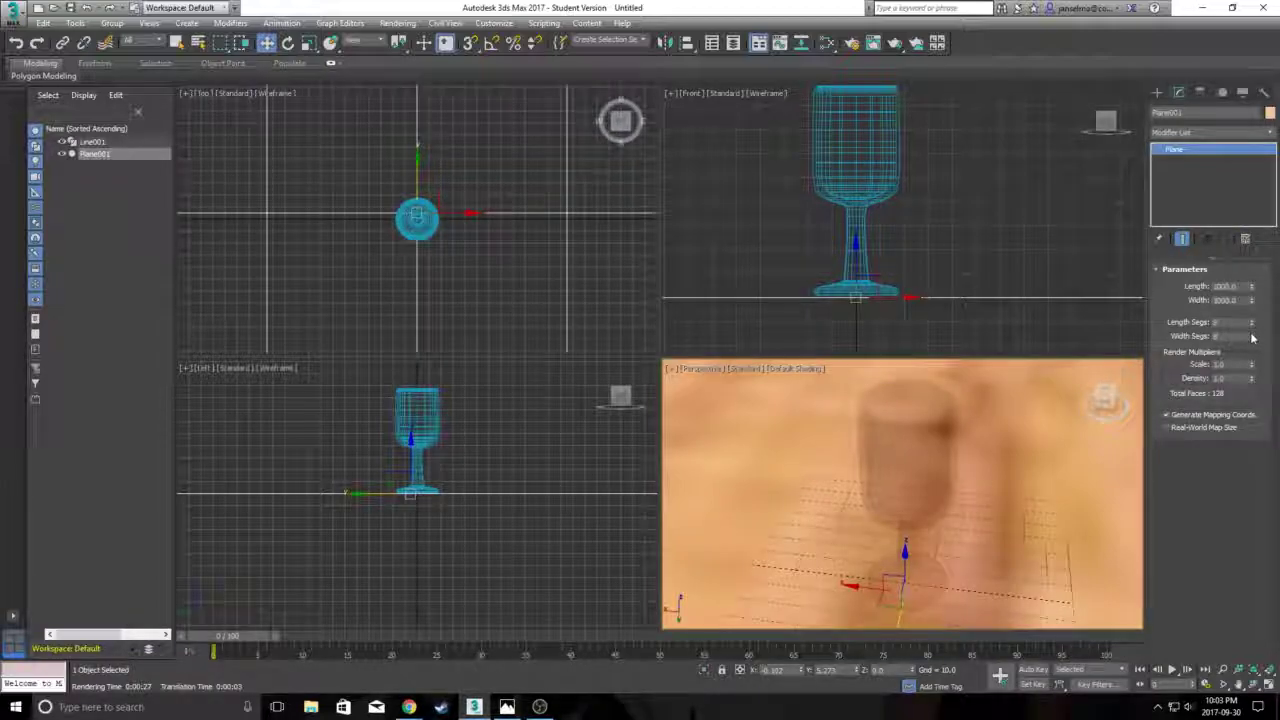
Open the Slate Material Editor and bring up the scale settings of the wood material's image map.
{"action": "left_click", "coordinate": [826, 43]}
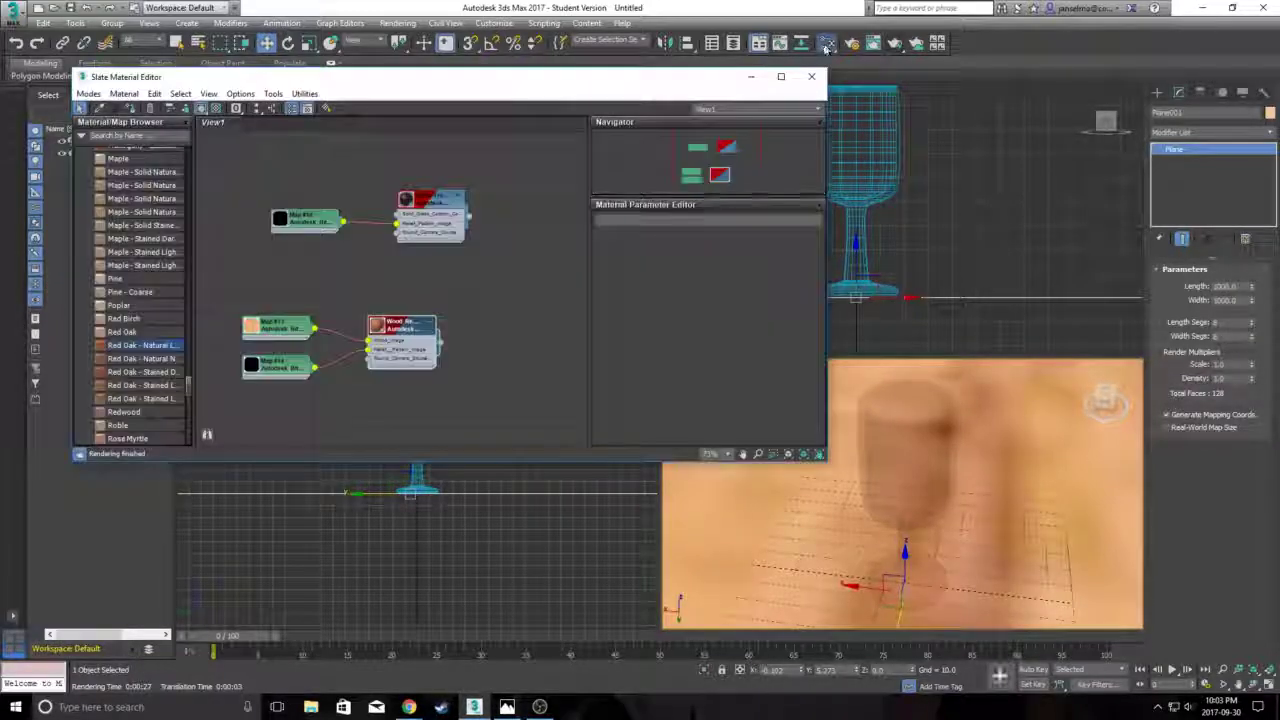
{"action": "double_click", "coordinate": [405, 325]}
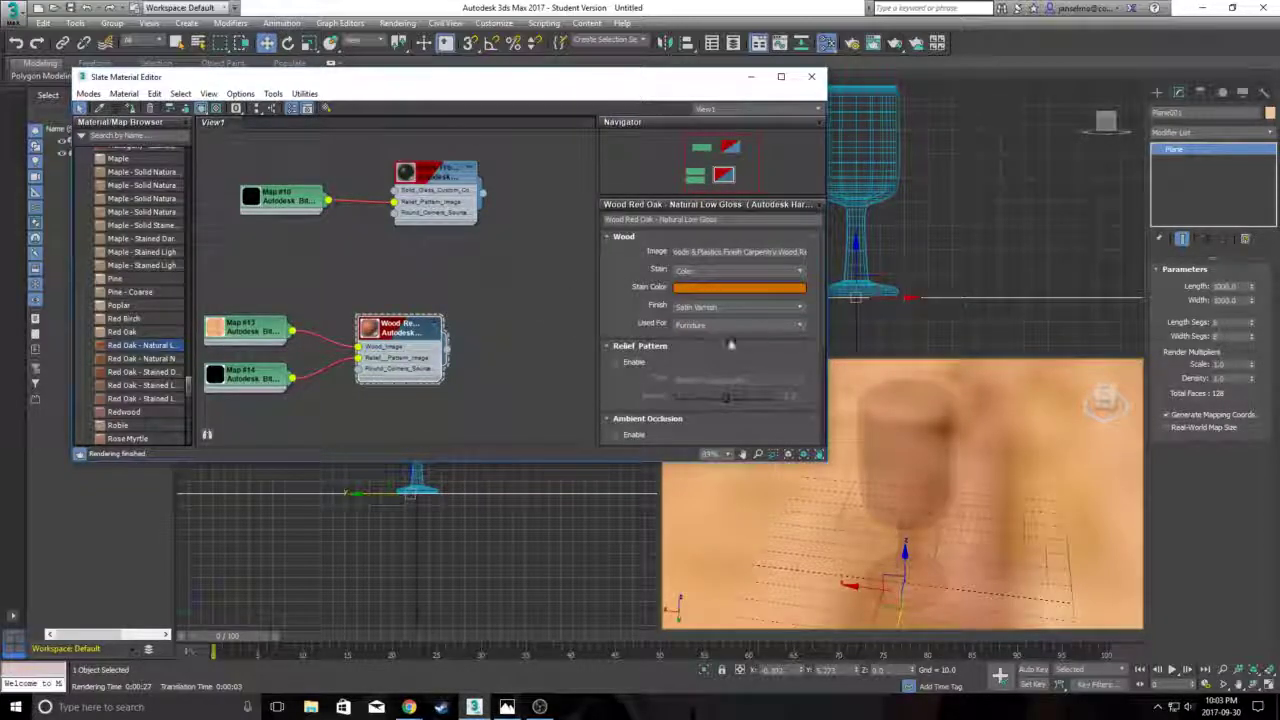
{"action": "scroll", "coordinate": [729, 336], "scroll_direction": "down", "scroll_amount": 6}
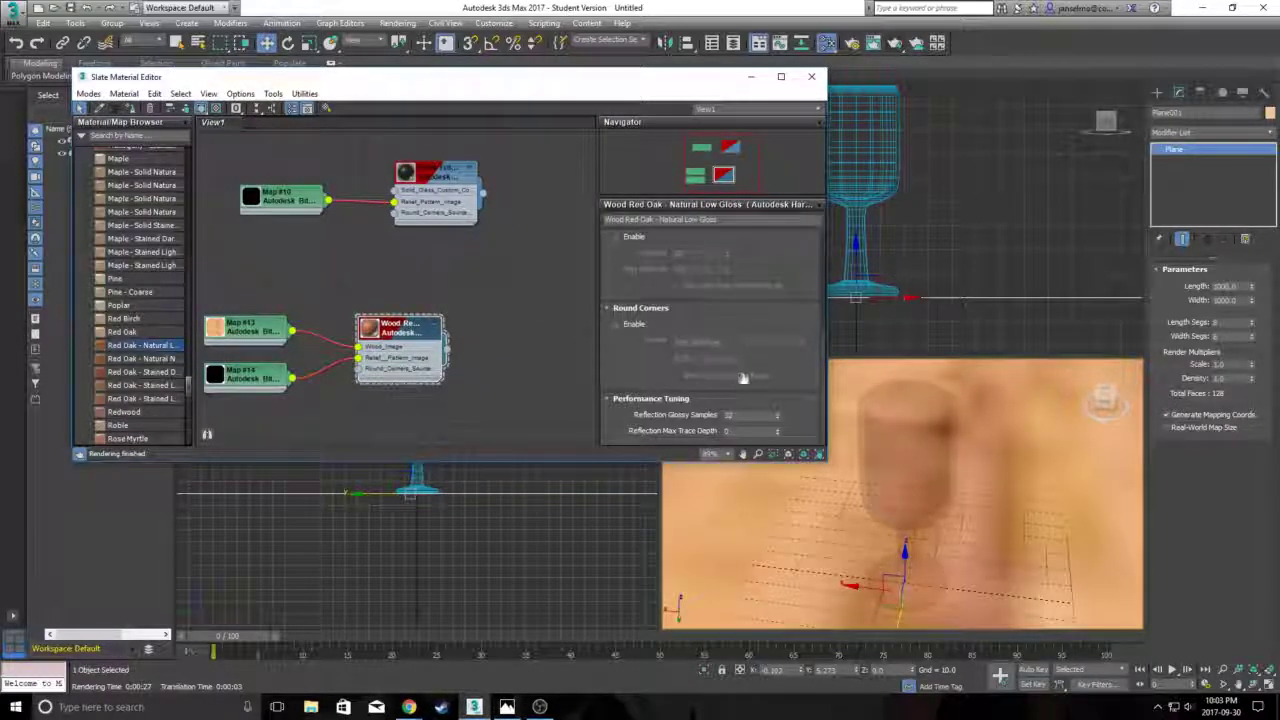
{"action": "scroll", "coordinate": [737, 368], "scroll_direction": "up", "scroll_amount": 6}
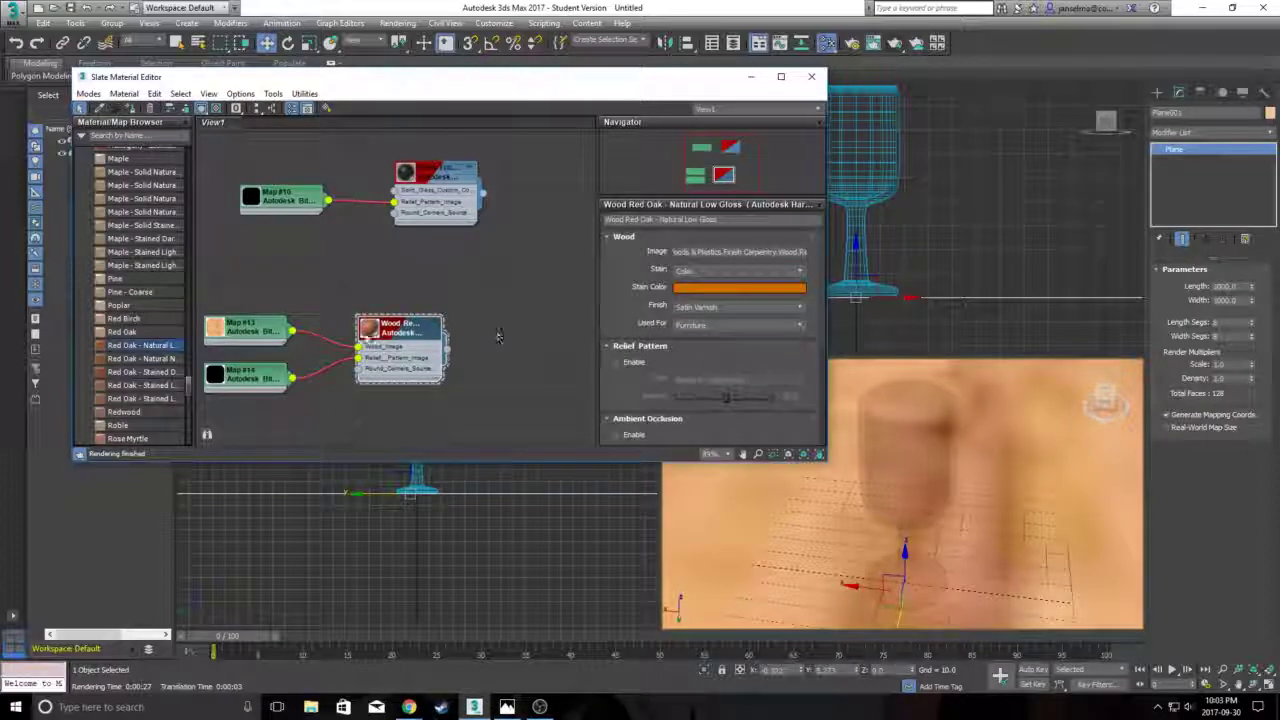
{"action": "double_click", "coordinate": [245, 330]}
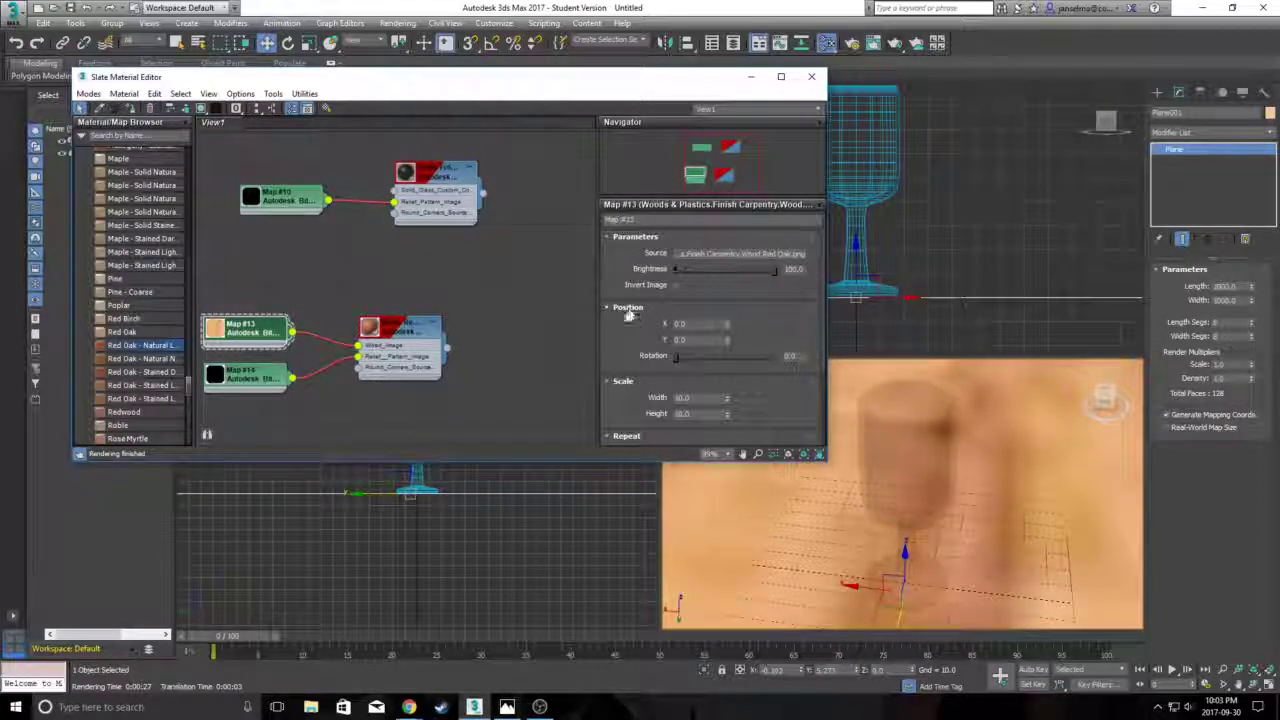
{"action": "scroll", "coordinate": [630, 316], "scroll_direction": "down", "scroll_amount": 3}
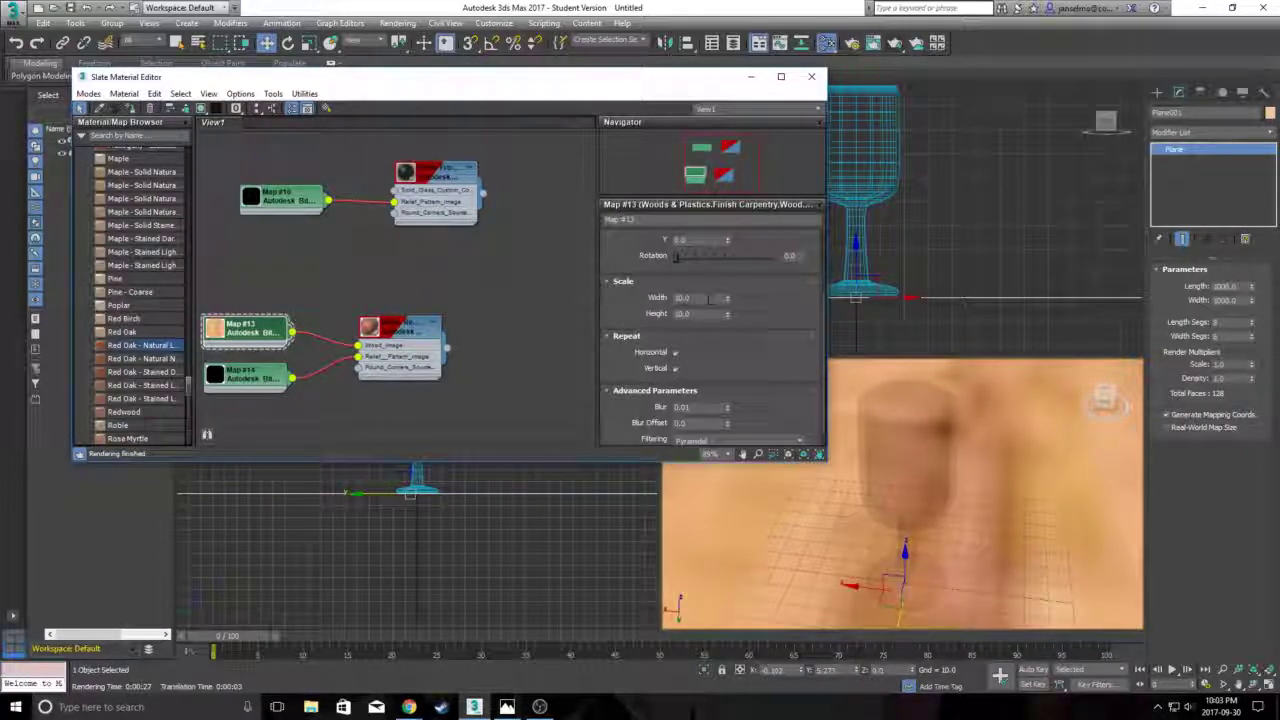
Try a smaller scale width for the wood image map, together with a scale height of 5.
{"action": "left_click", "coordinate": [727, 296]}
{"action": "left_click", "coordinate": [727, 301]}
{"action": "left_click", "coordinate": [727, 301]}
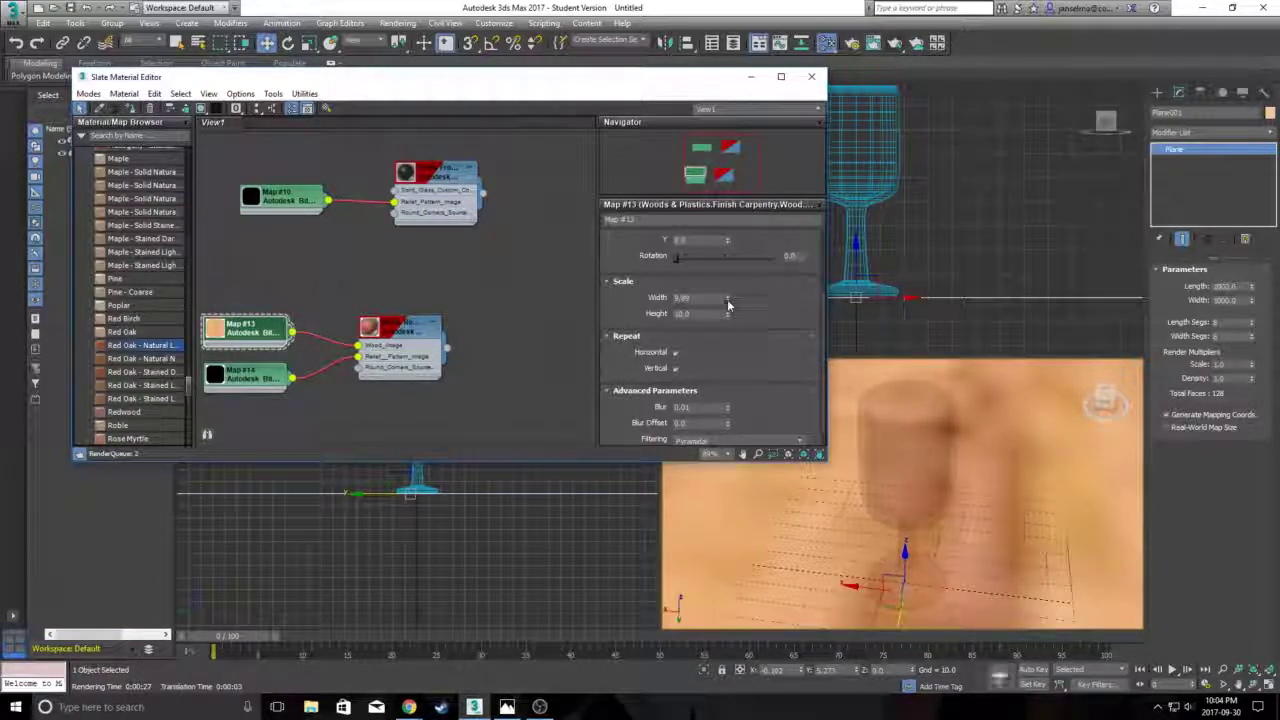
{"action": "left_click_drag", "start_coordinate": [712, 298], "coordinate": [562, 275]}
{"action": "type", "text": "0"}
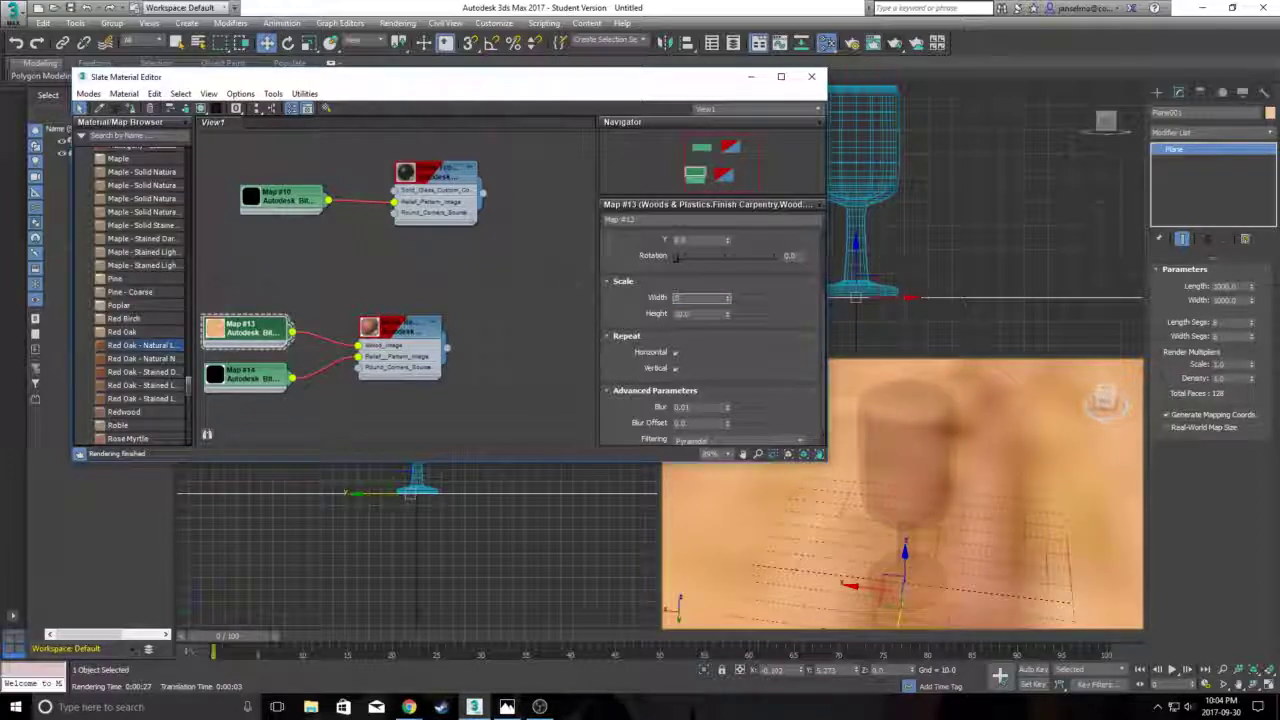
{"action": "left_click", "coordinate": [705, 313]}
{"action": "type", "text": "5"}
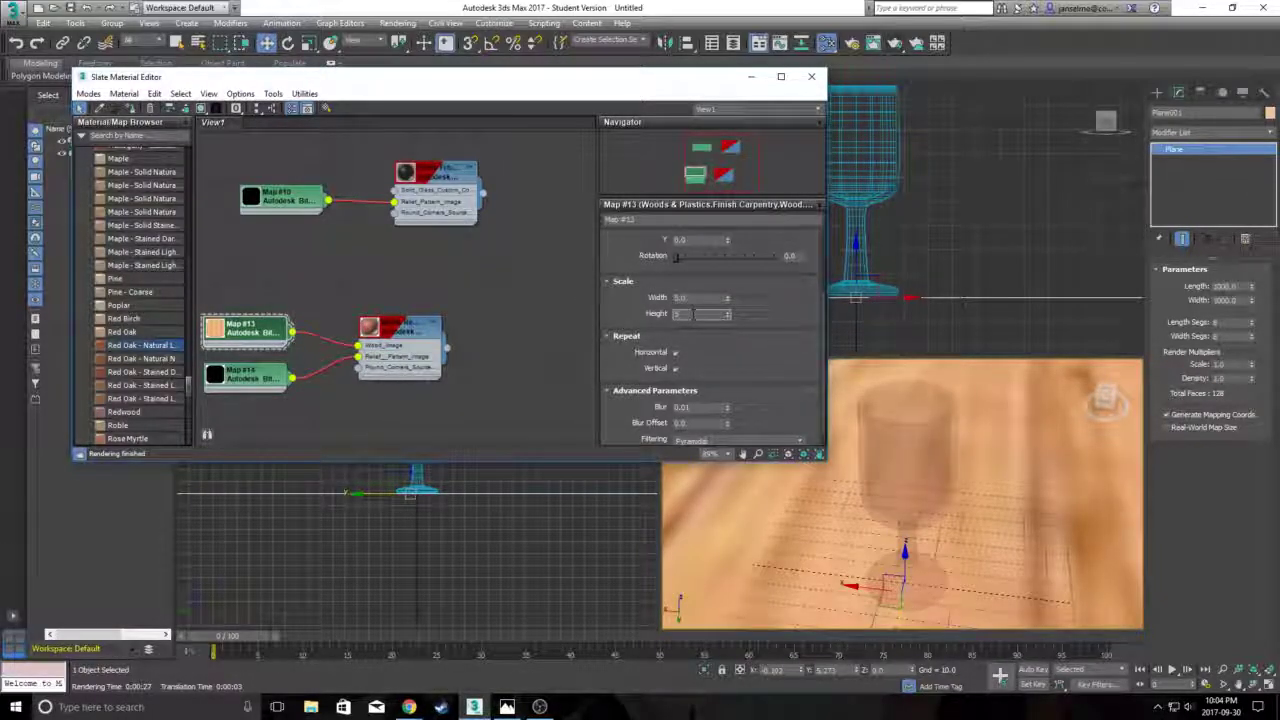
Try a scale width of 1 and a scale height of 20 for the wood image map.
{"action": "left_click_drag", "start_coordinate": [691, 298], "coordinate": [637, 298]}
{"action": "type", "text": "1"}
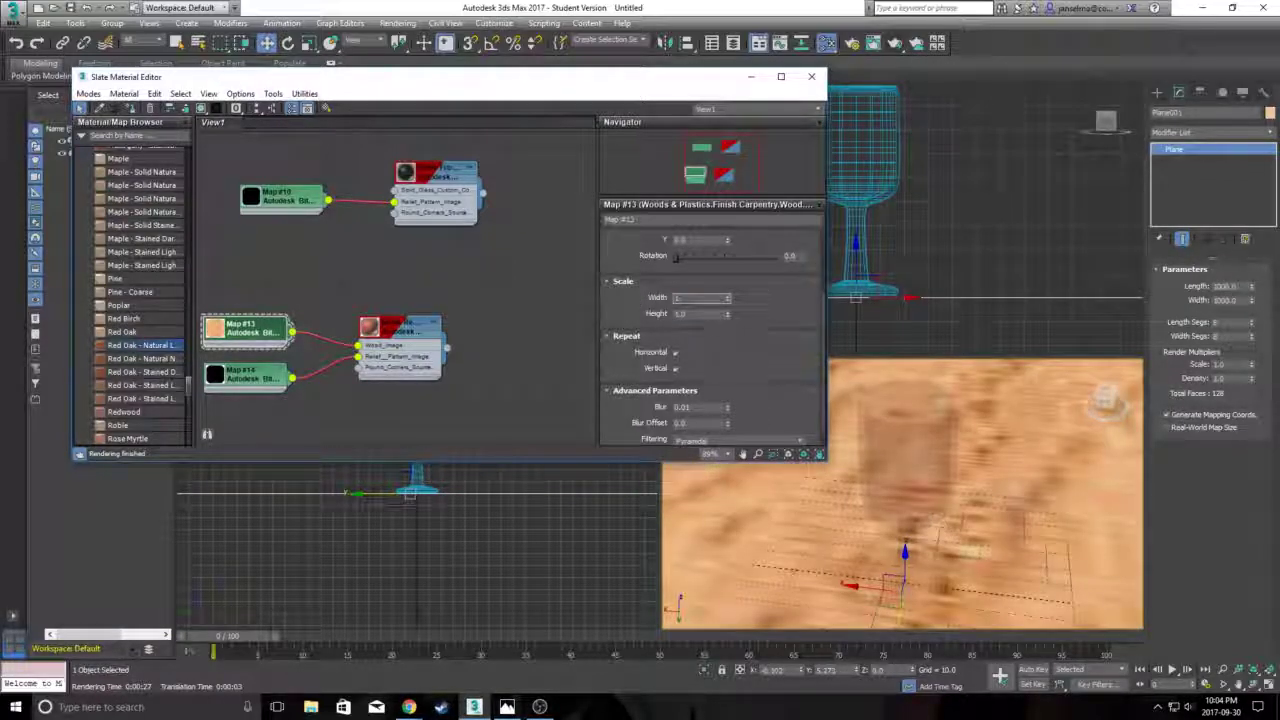
{"action": "key", "text": "Tab"}
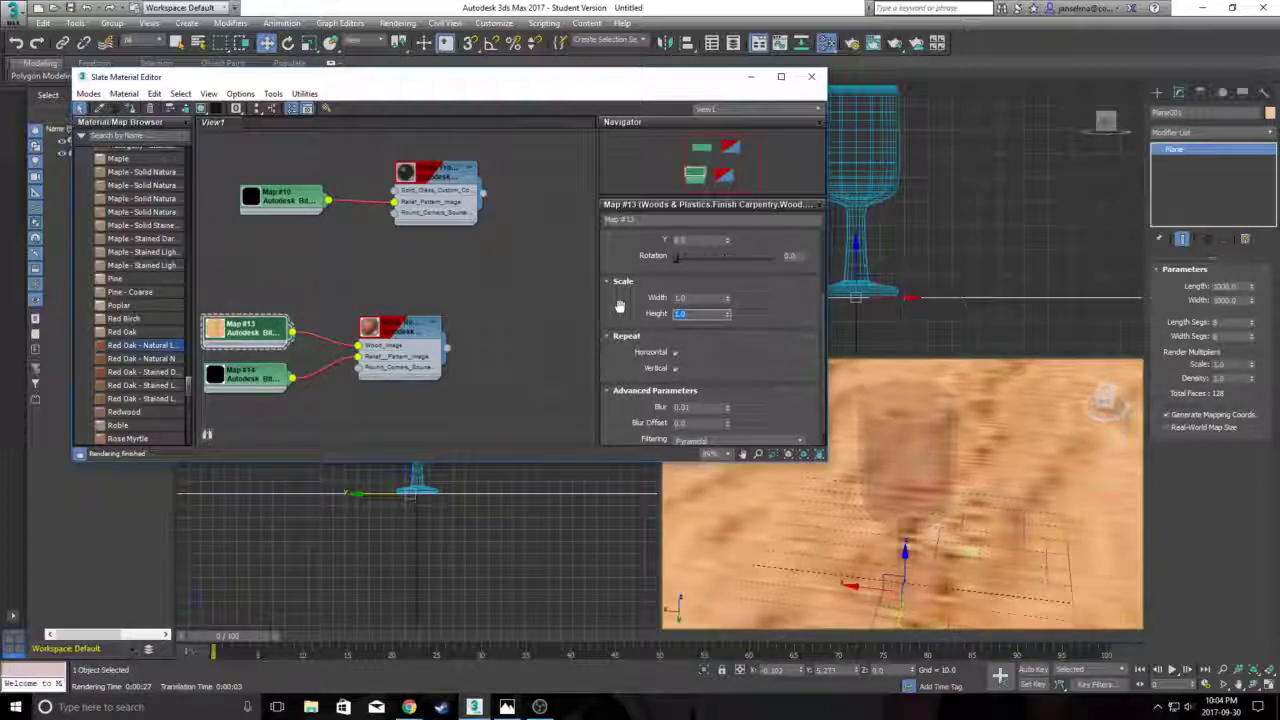
{"action": "type", "text": "2"}
{"action": "key", "text": "Return"}
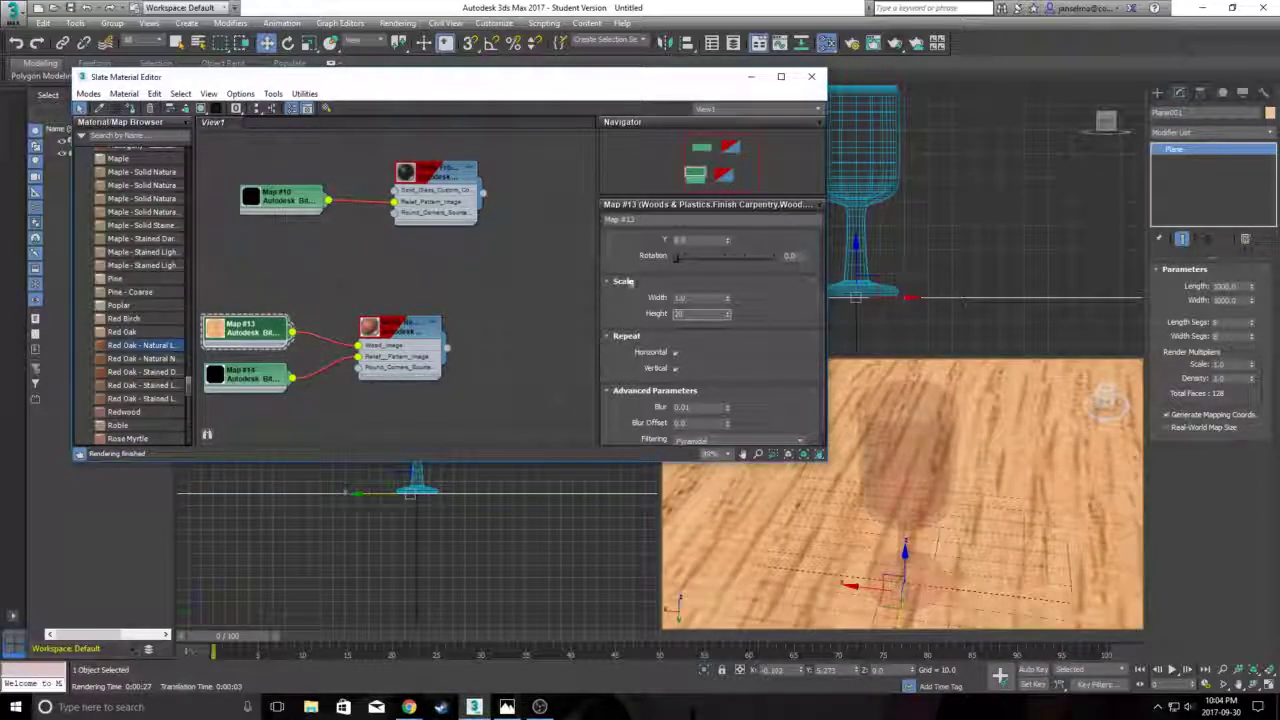
Try larger scale values for the wood image map, ending with both width and height at 15.
{"action": "left_click_drag", "start_coordinate": [688, 298], "coordinate": [634, 302]}
{"action": "type", "text": "2"}
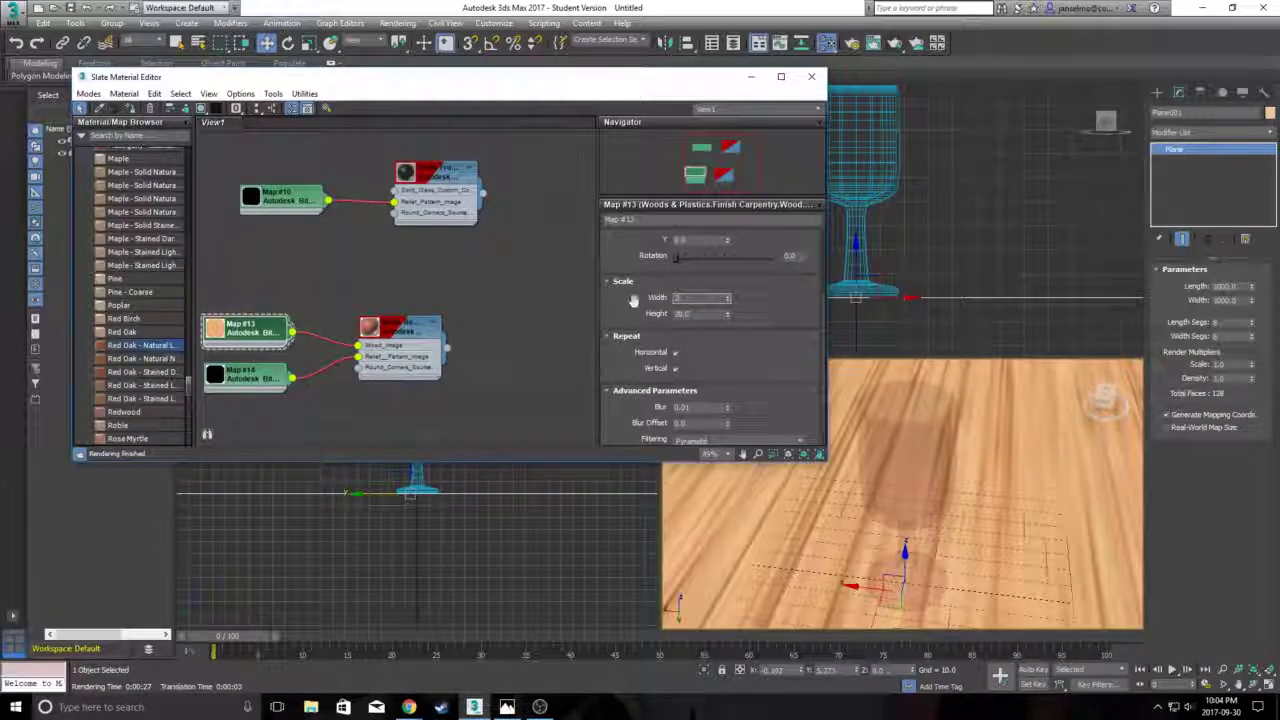
{"action": "type", "text": "0"}
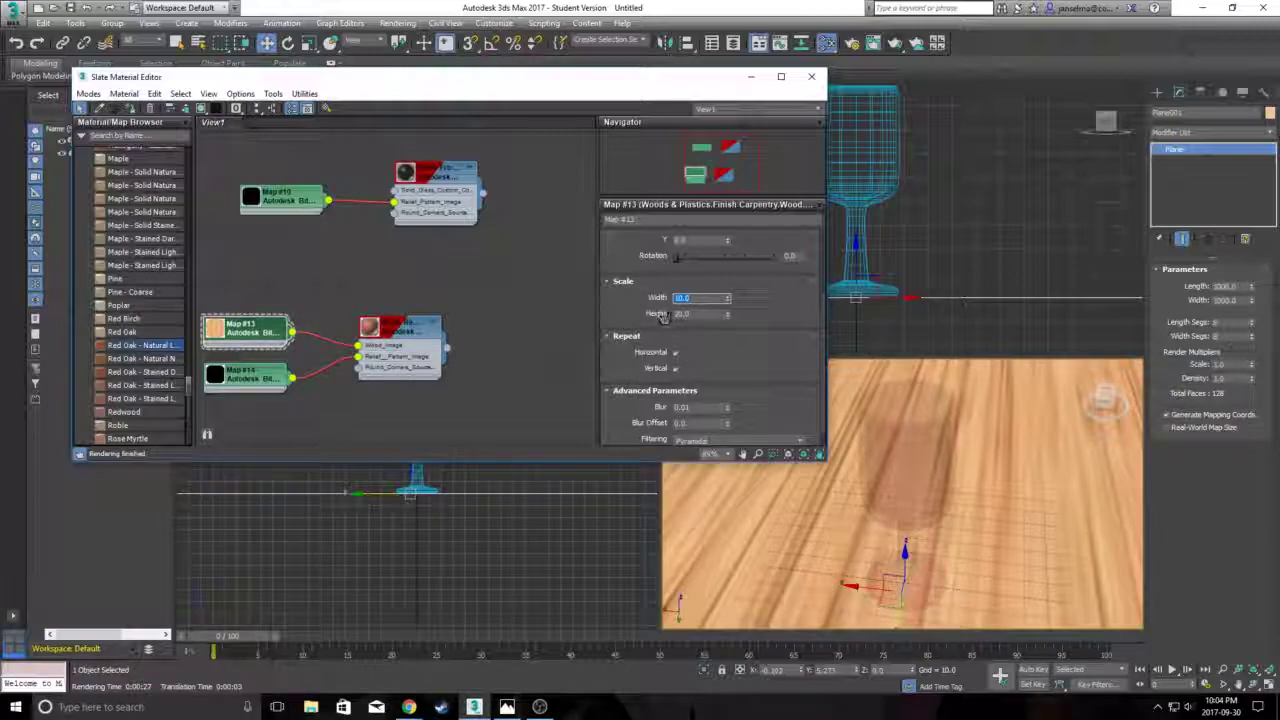
{"action": "key", "text": "Tab"}
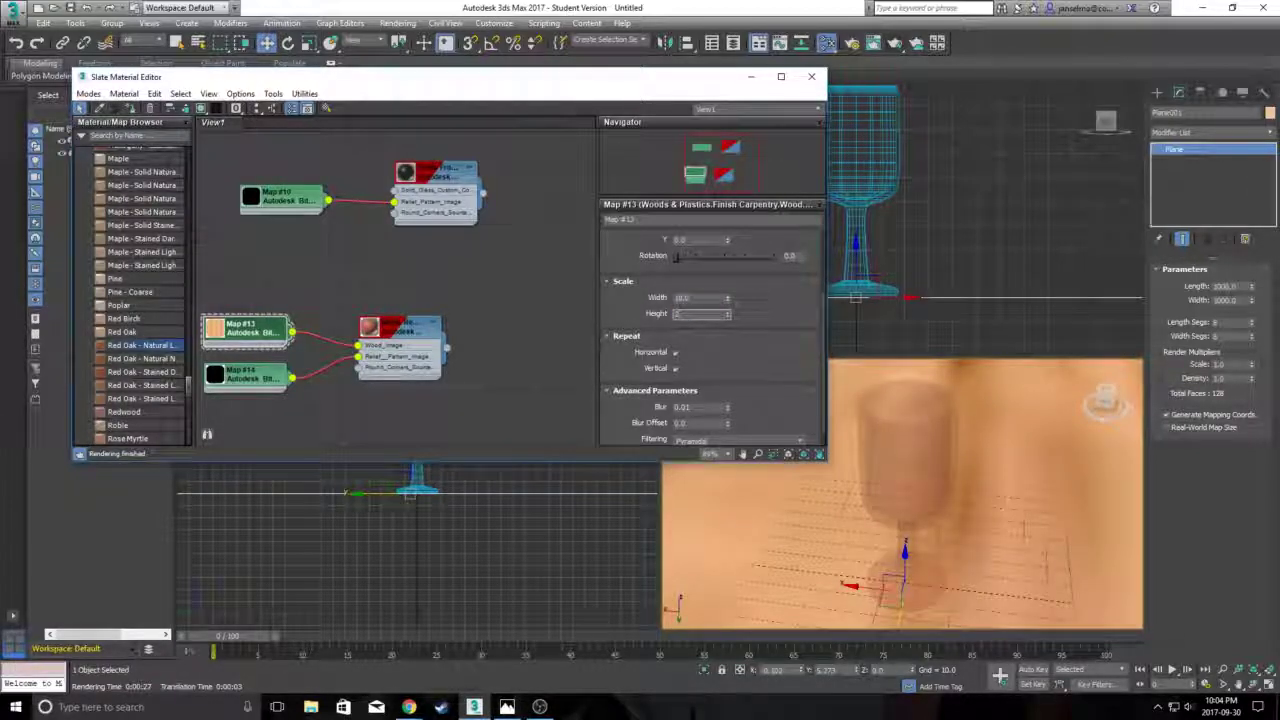
{"action": "type", "text": "15"}
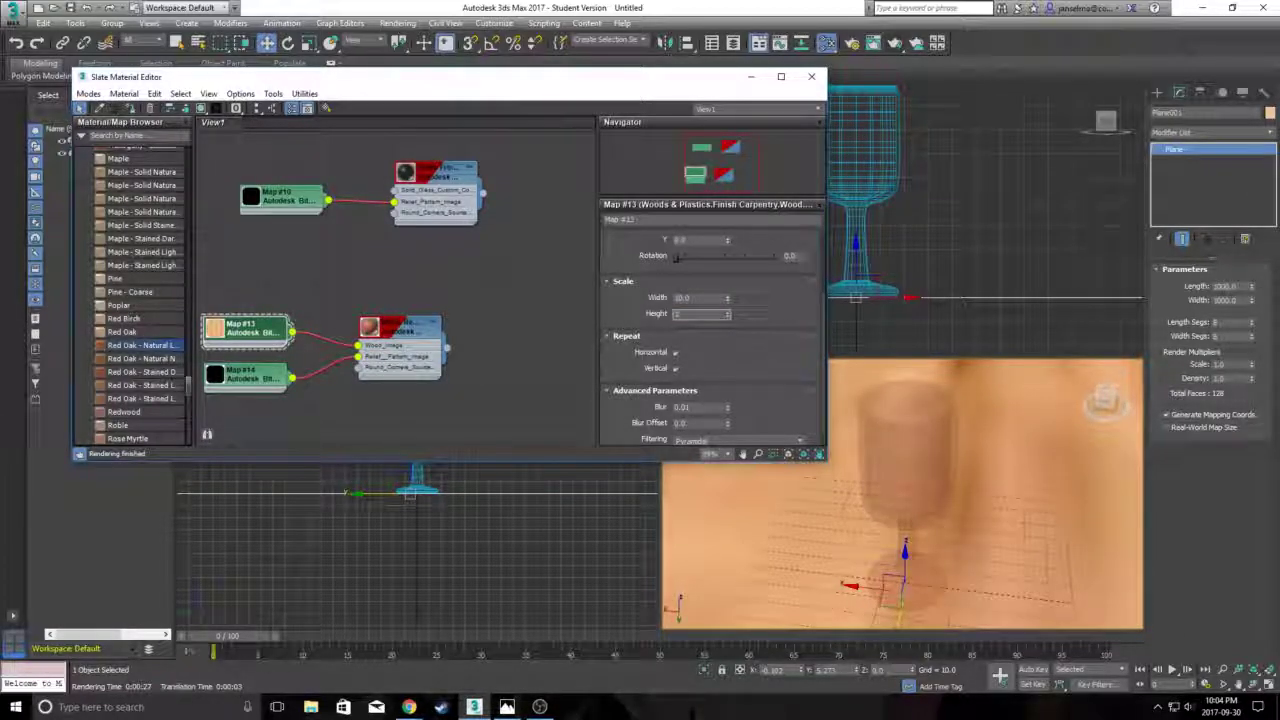
{"action": "key", "text": "shift+Tab"}
{"action": "type", "text": "15"}
{"action": "key", "text": "Return"}
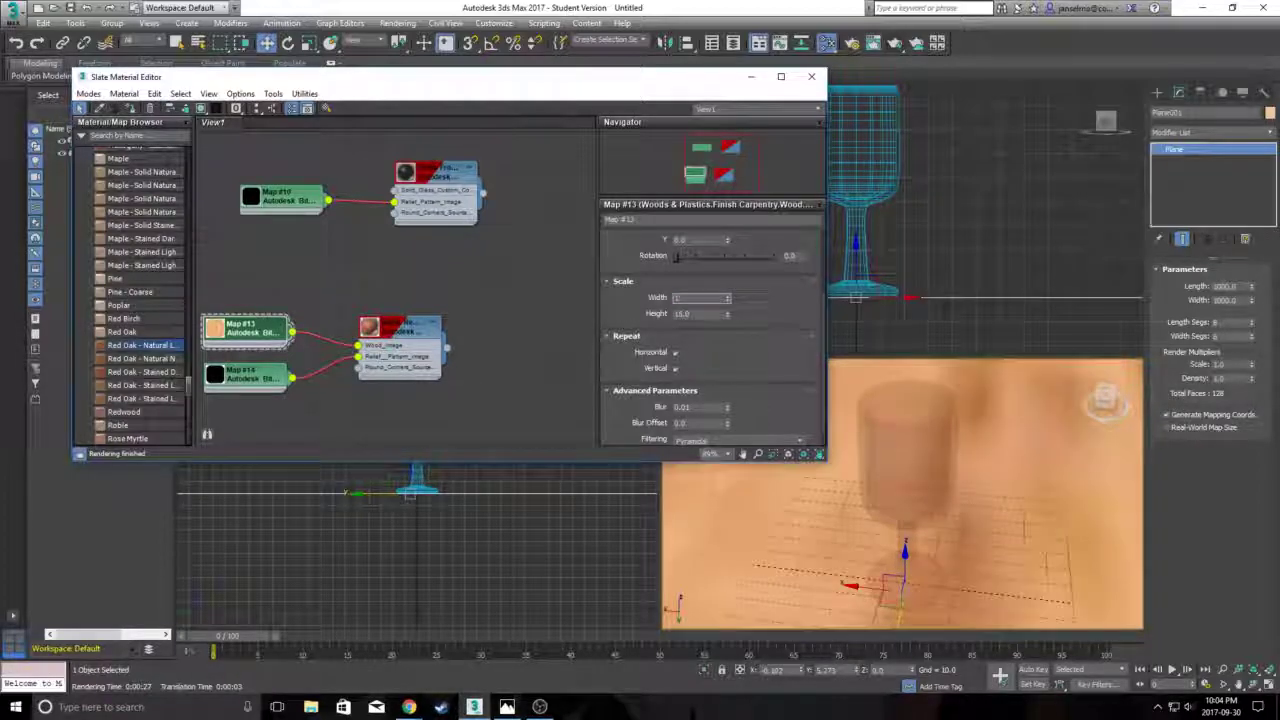
{"action": "scroll", "coordinate": [885, 506], "scroll_direction": "down", "scroll_amount": 8}
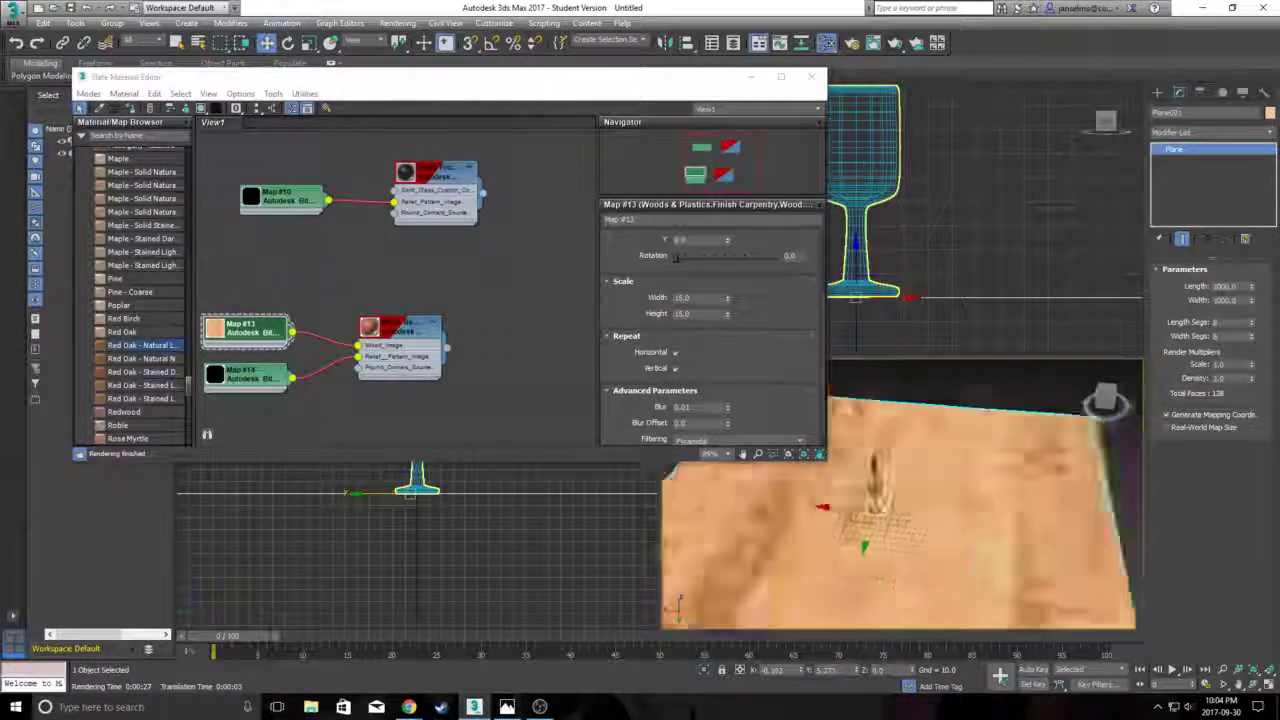
Set both the scale width and the scale height of the wood image map to 0.5.
{"action": "scroll", "coordinate": [885, 506], "scroll_direction": "up", "scroll_amount": 5}
{"action": "left_click_drag", "start_coordinate": [701, 298], "coordinate": [582, 298]}
{"action": "type", "text": "0.5"}
{"action": "key", "text": "Tab"}
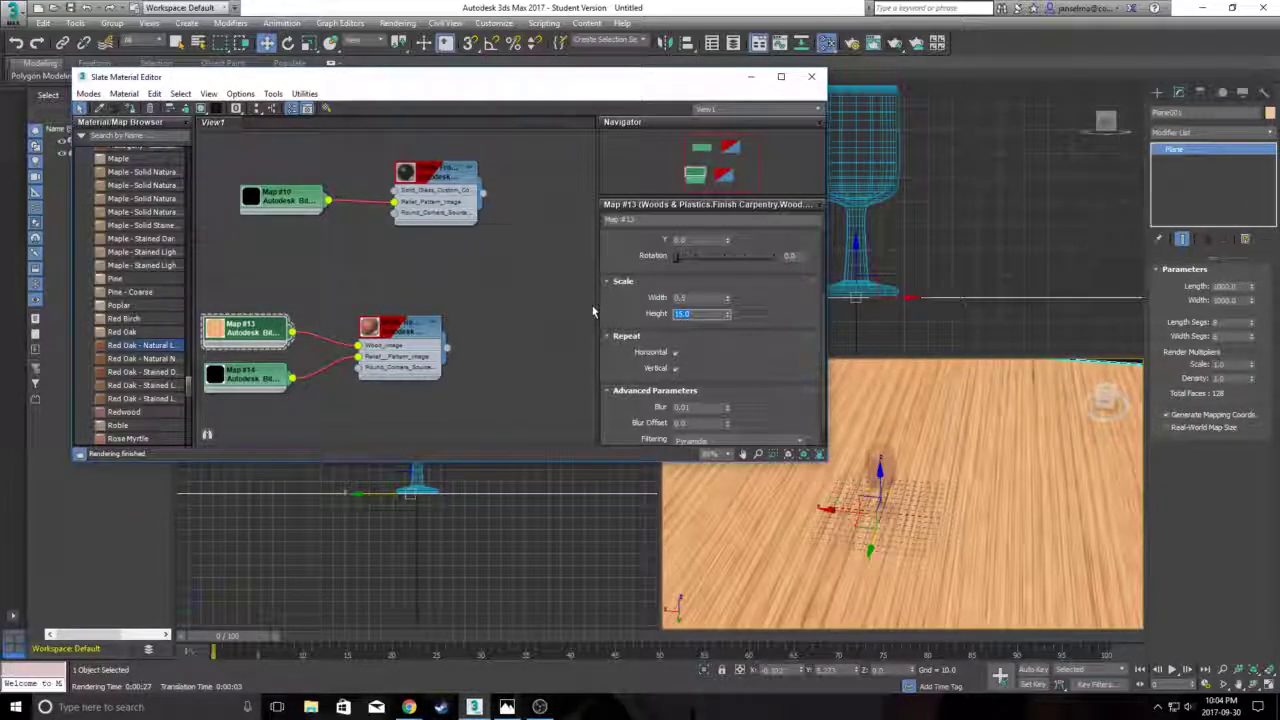
{"action": "type", "text": "0.5"}
{"action": "key", "text": "Return"}
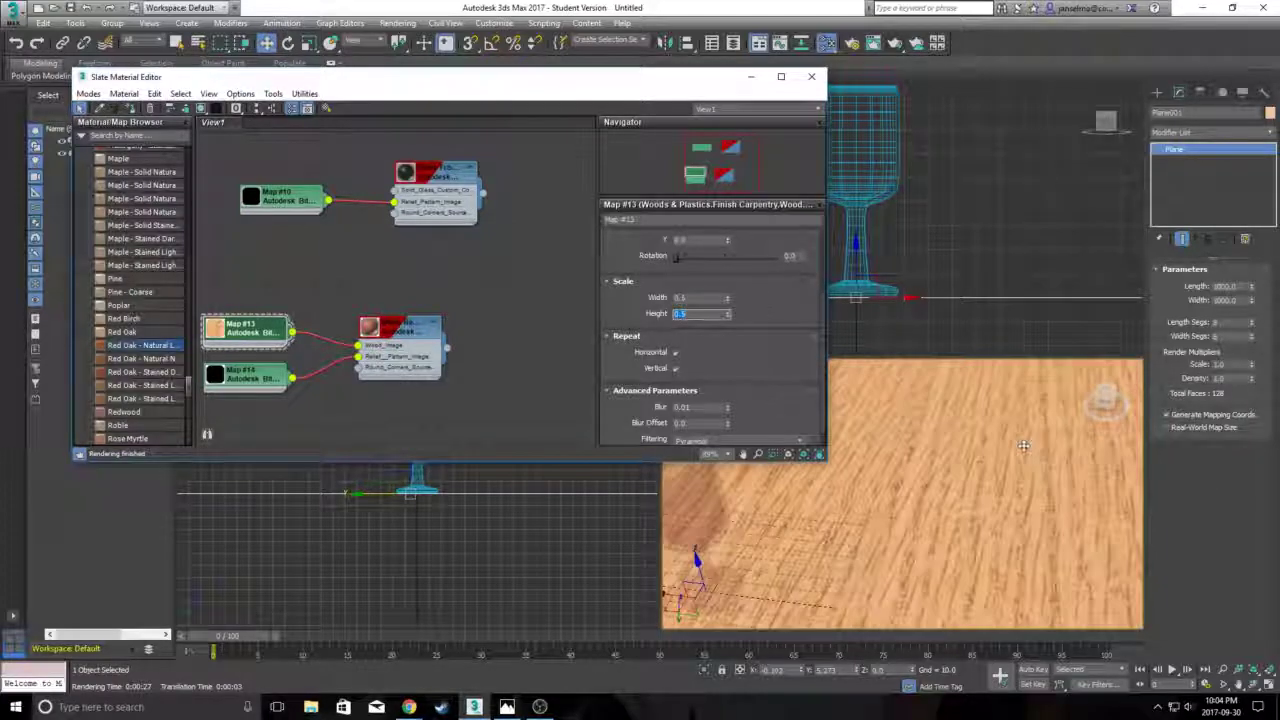
Examine the wood grain around the glass in the Perspective view and close the material editor.
{"action": "scroll", "coordinate": [1009, 441], "scroll_direction": "down", "scroll_amount": 5}
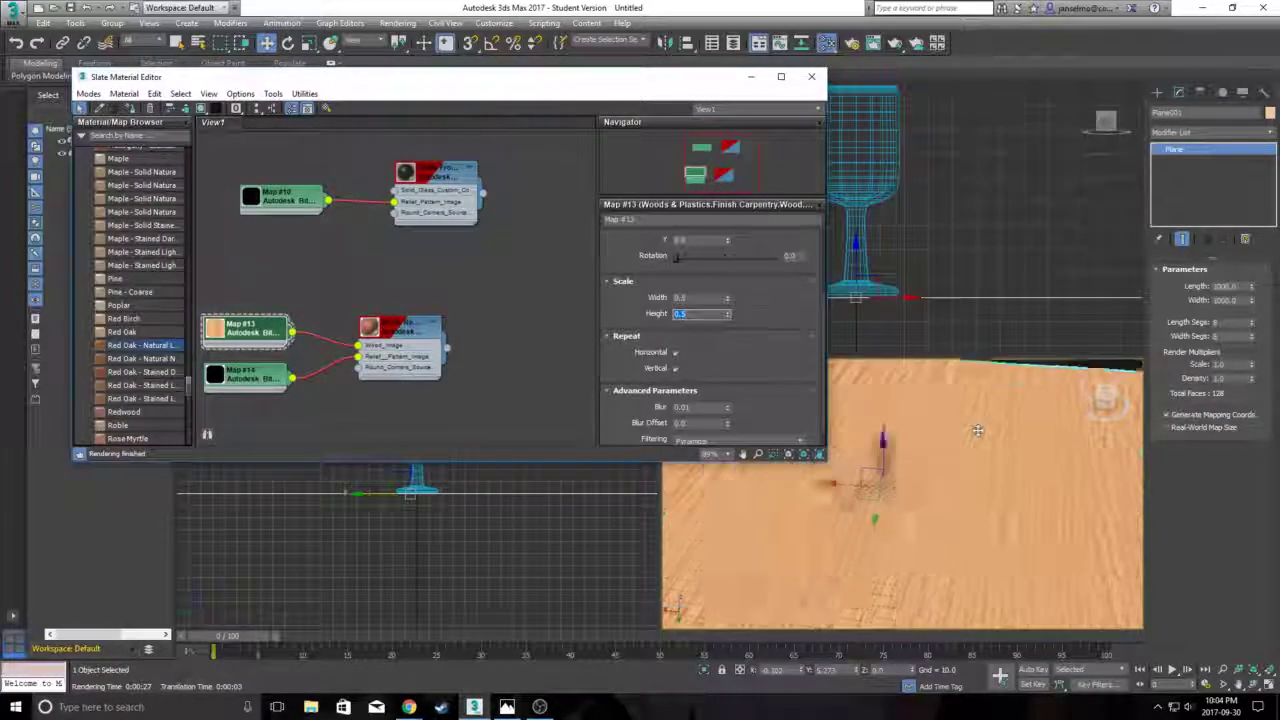
{"action": "scroll", "coordinate": [956, 431], "scroll_direction": "up", "scroll_amount": 3}
{"action": "middle_click_drag", "start_coordinate": [998, 432], "coordinate": [1042, 439]}
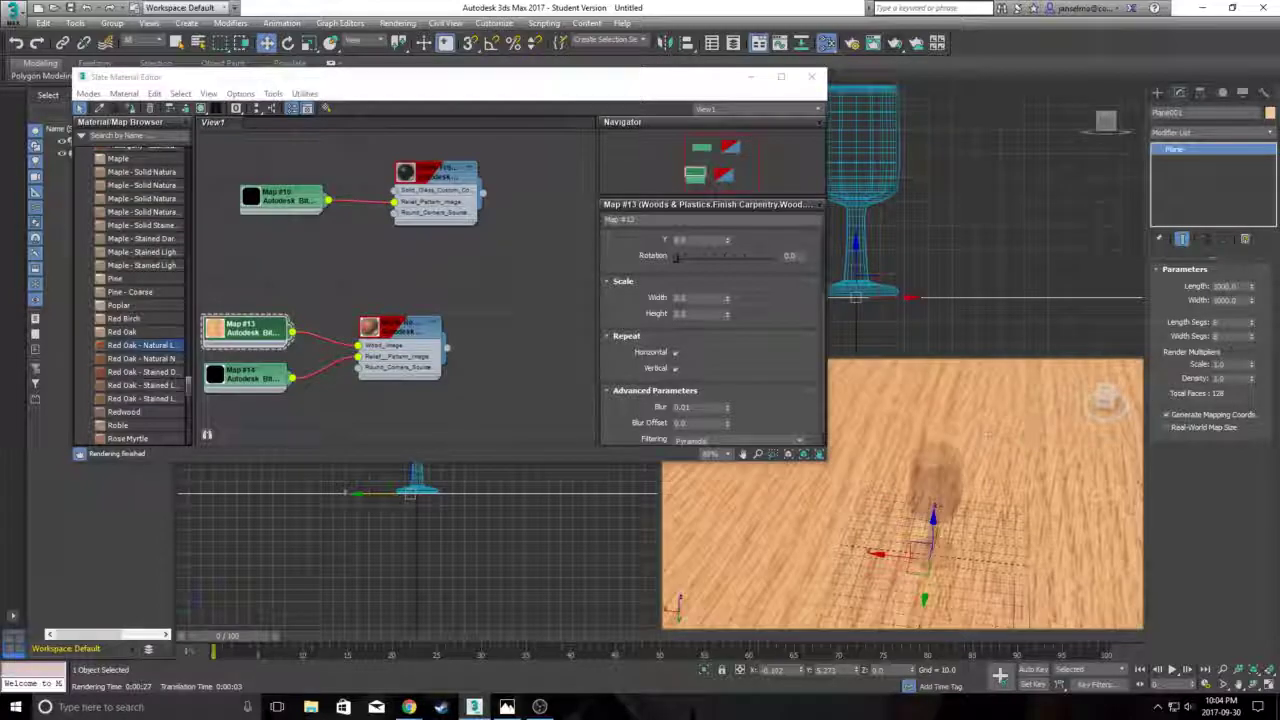
{"action": "scroll", "coordinate": [943, 429], "scroll_direction": "up", "scroll_amount": 3}
{"action": "middle_click_drag", "start_coordinate": [944, 436], "coordinate": [934, 360]}
{"action": "scroll", "coordinate": [933, 362], "scroll_direction": "down", "scroll_amount": 3}
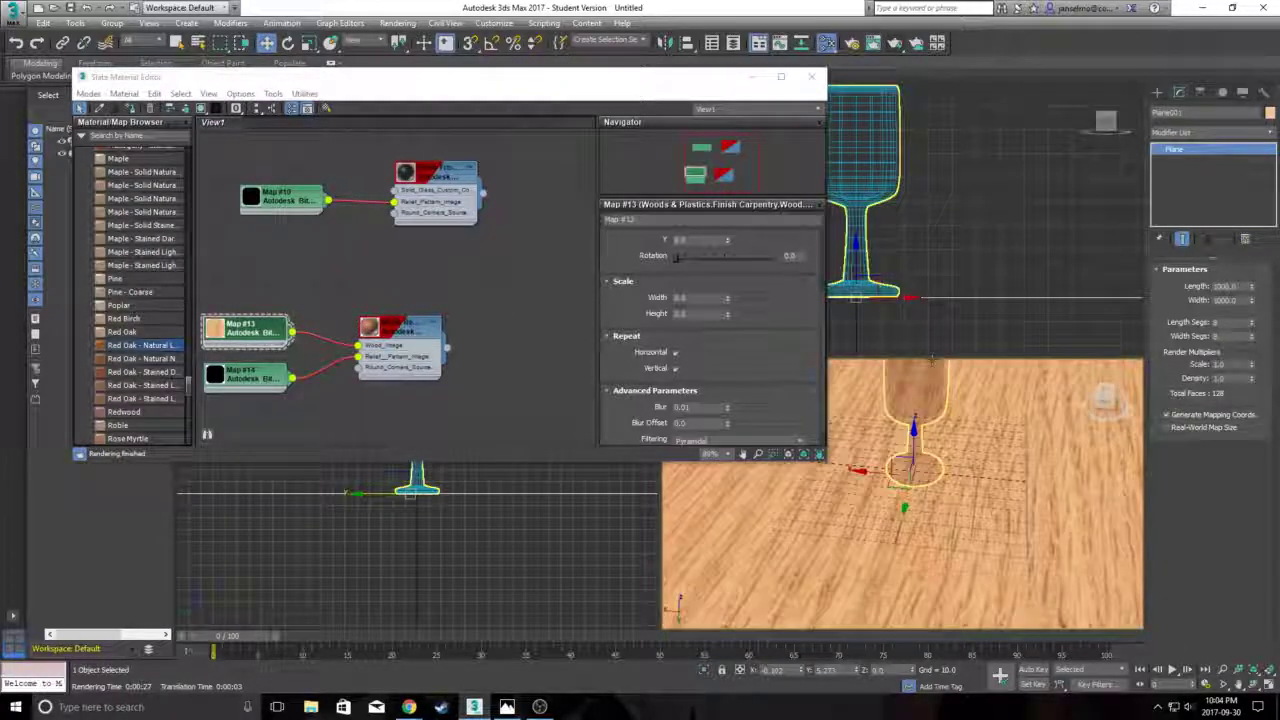
{"action": "middle_click_drag", "start_coordinate": [964, 417], "coordinate": [986, 529]}
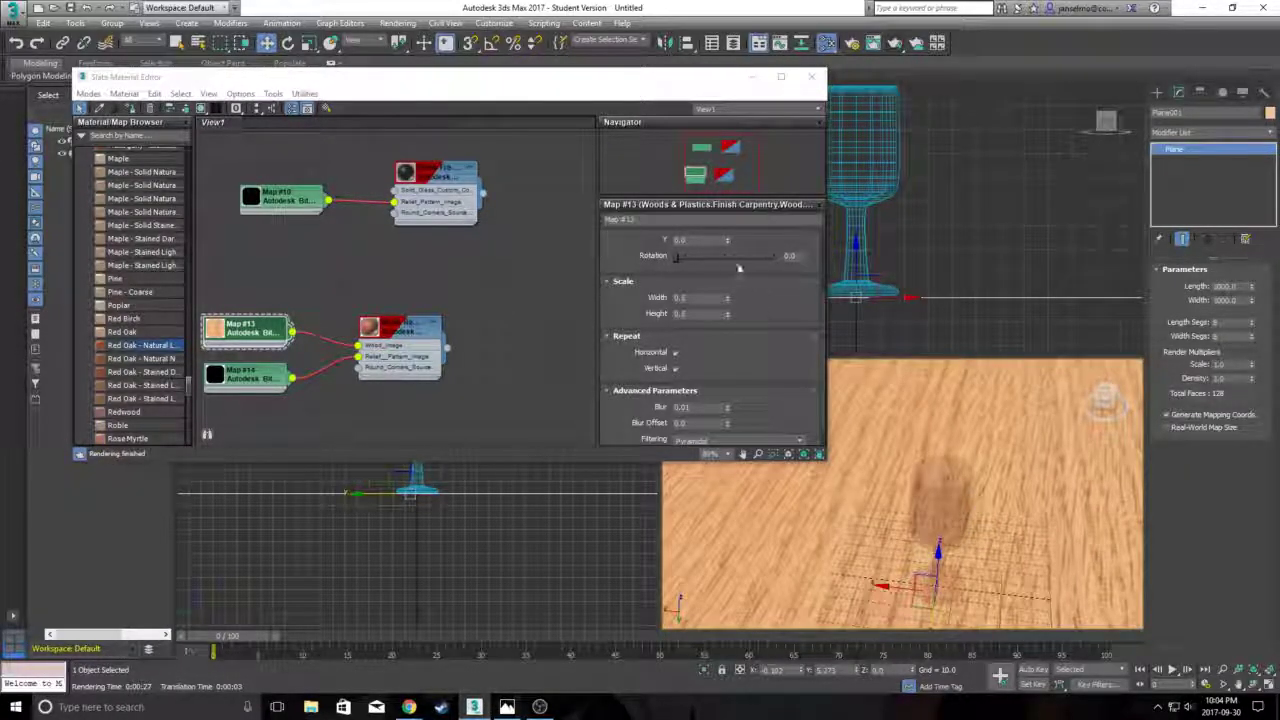
{"action": "left_click", "coordinate": [806, 80]}
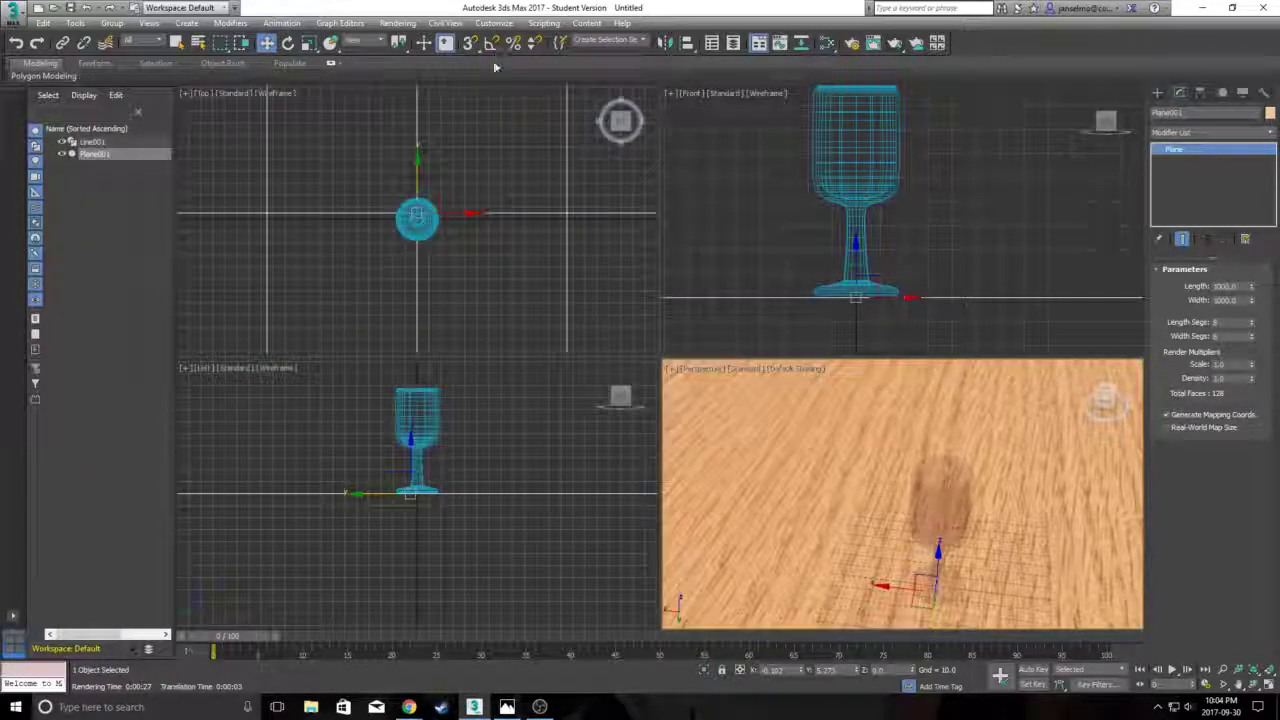
Open the render setup and set the custom output size to a width of 1920 and a height of 1080.
{"action": "left_click", "coordinate": [396, 24]}
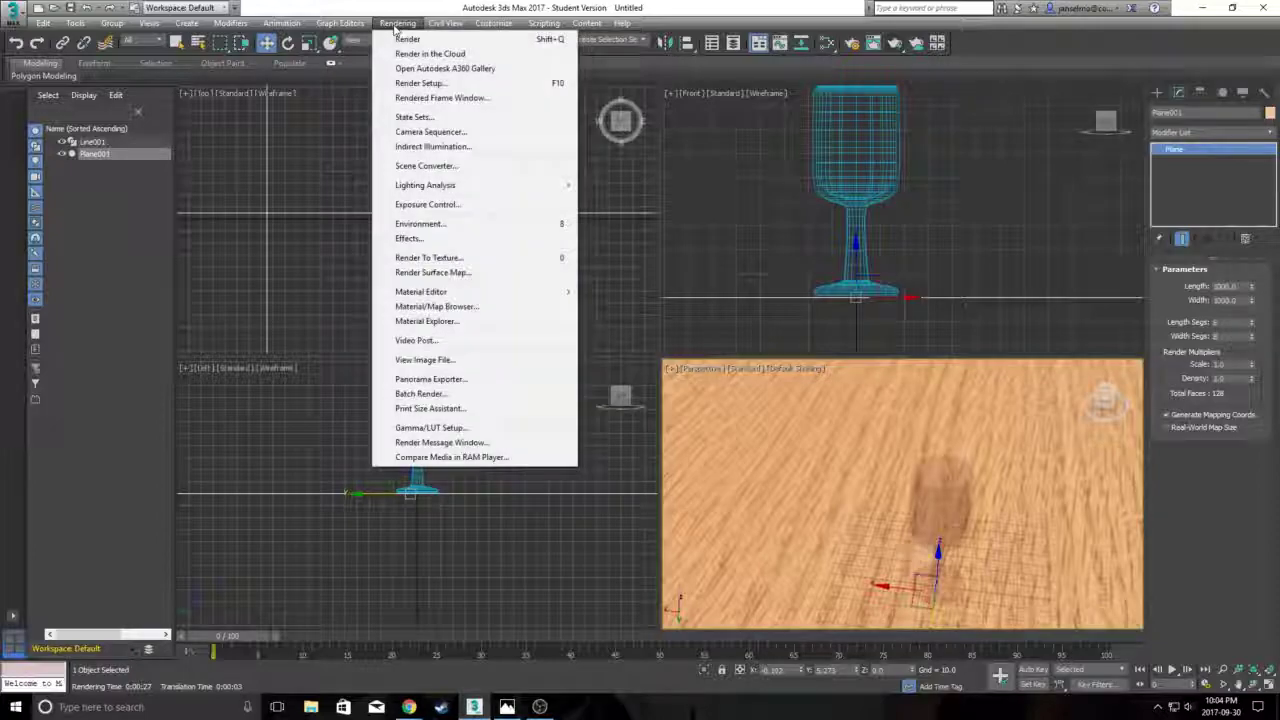
{"action": "left_click", "coordinate": [432, 95]}
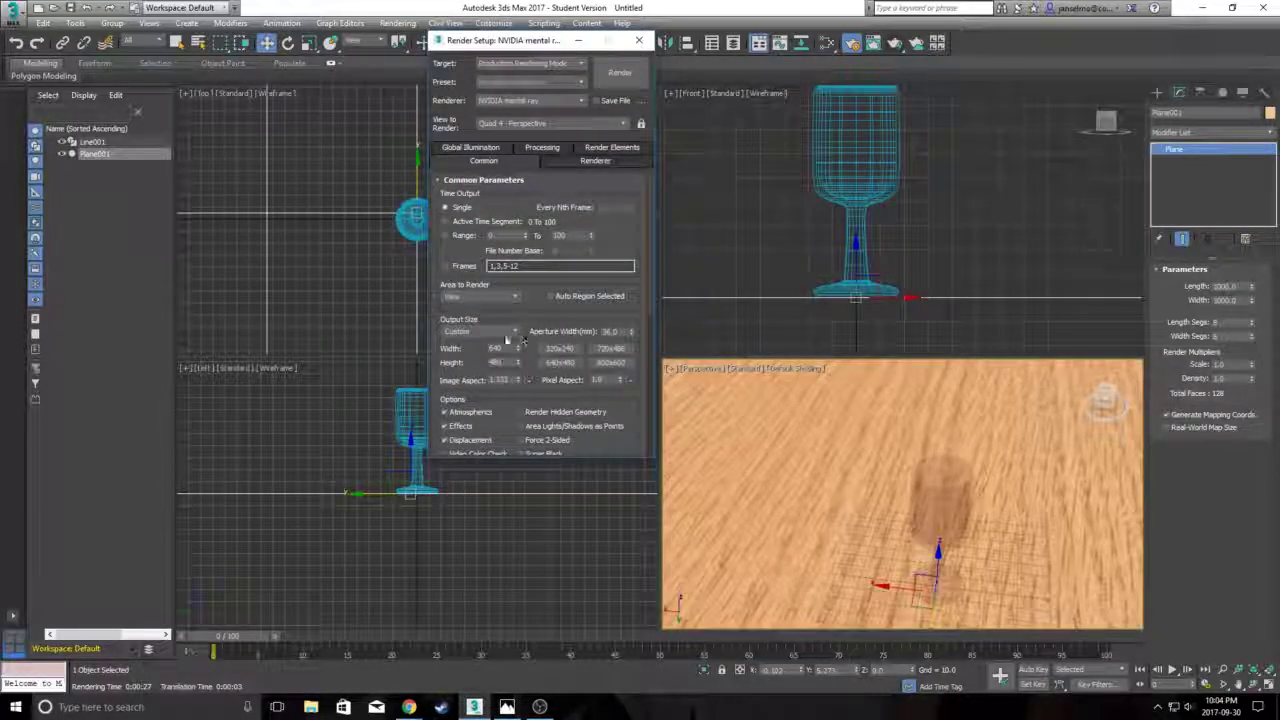
{"action": "left_click", "coordinate": [504, 335]}
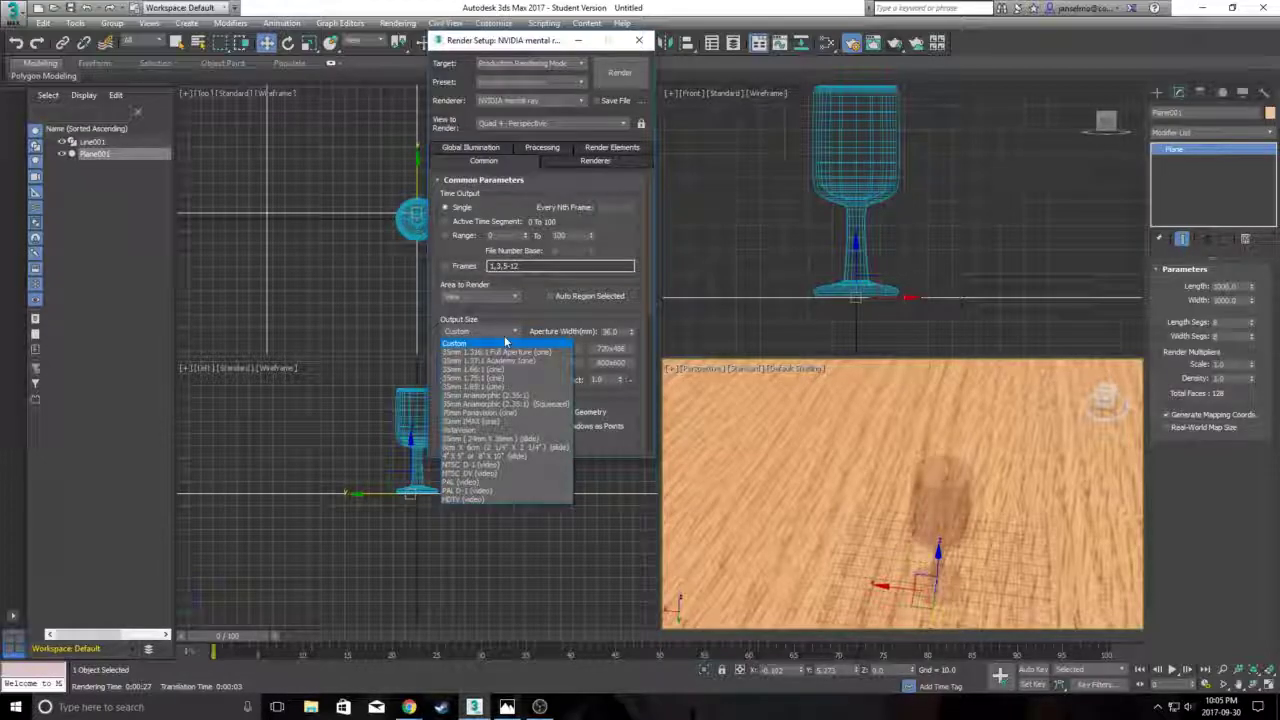
{"action": "left_click", "coordinate": [504, 335]}
{"action": "left_click", "coordinate": [497, 348]}
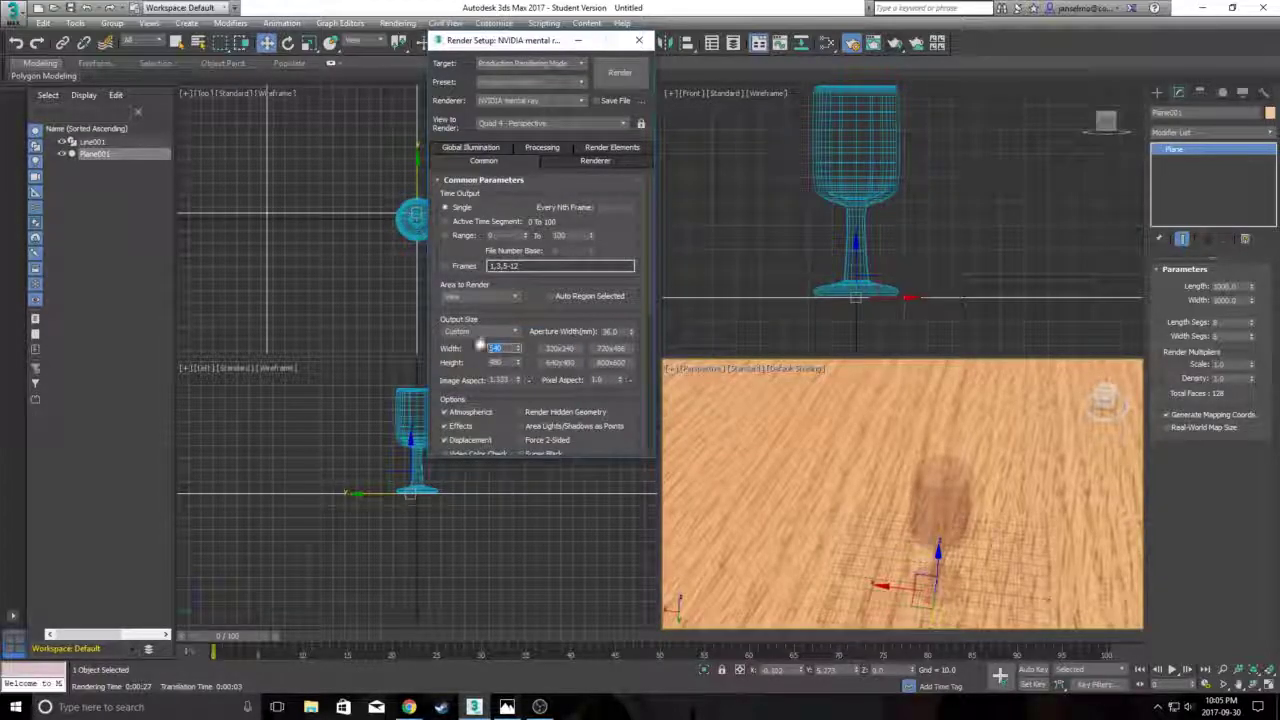
{"action": "type", "text": "1920"}
{"action": "key", "text": "Tab"}
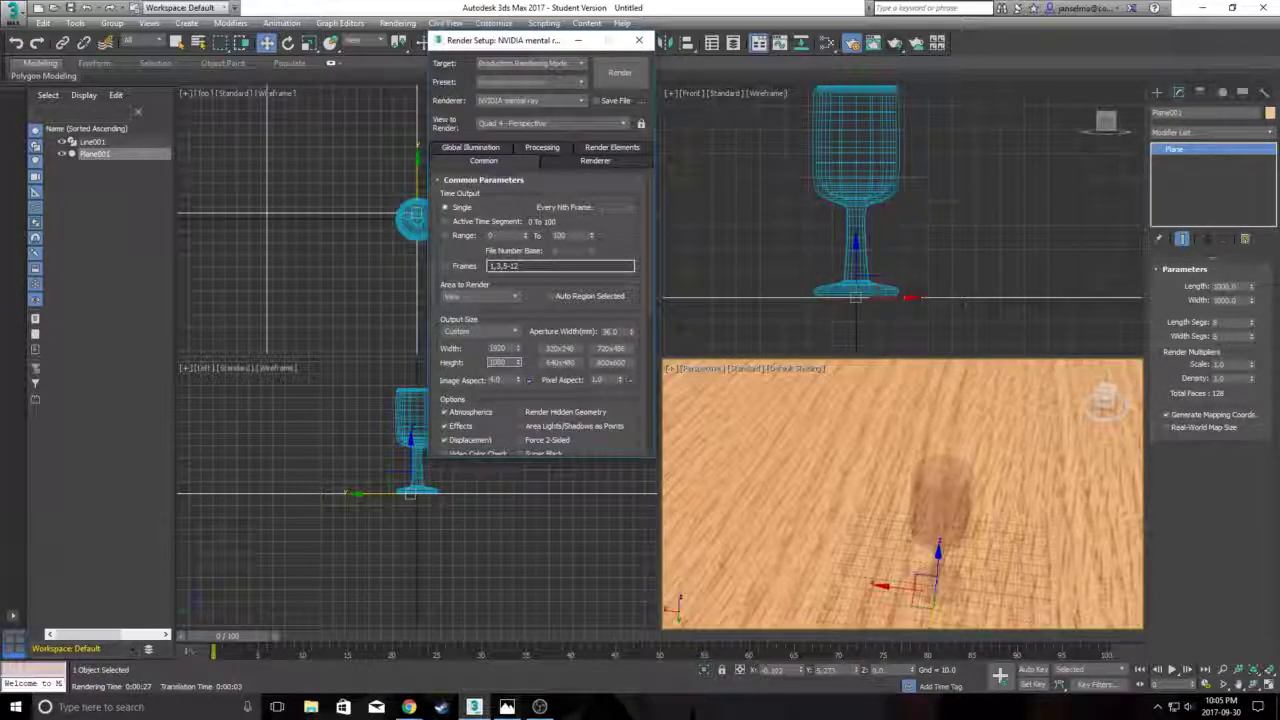
Frame the wine glass closer in the Perspective view and render it at the new output size.
{"action": "middle_click_drag", "start_coordinate": [776, 463], "coordinate": [730, 432]}
{"action": "scroll", "coordinate": [760, 441], "scroll_direction": "up", "scroll_amount": 3}
{"action": "left_click", "coordinate": [617, 71]}
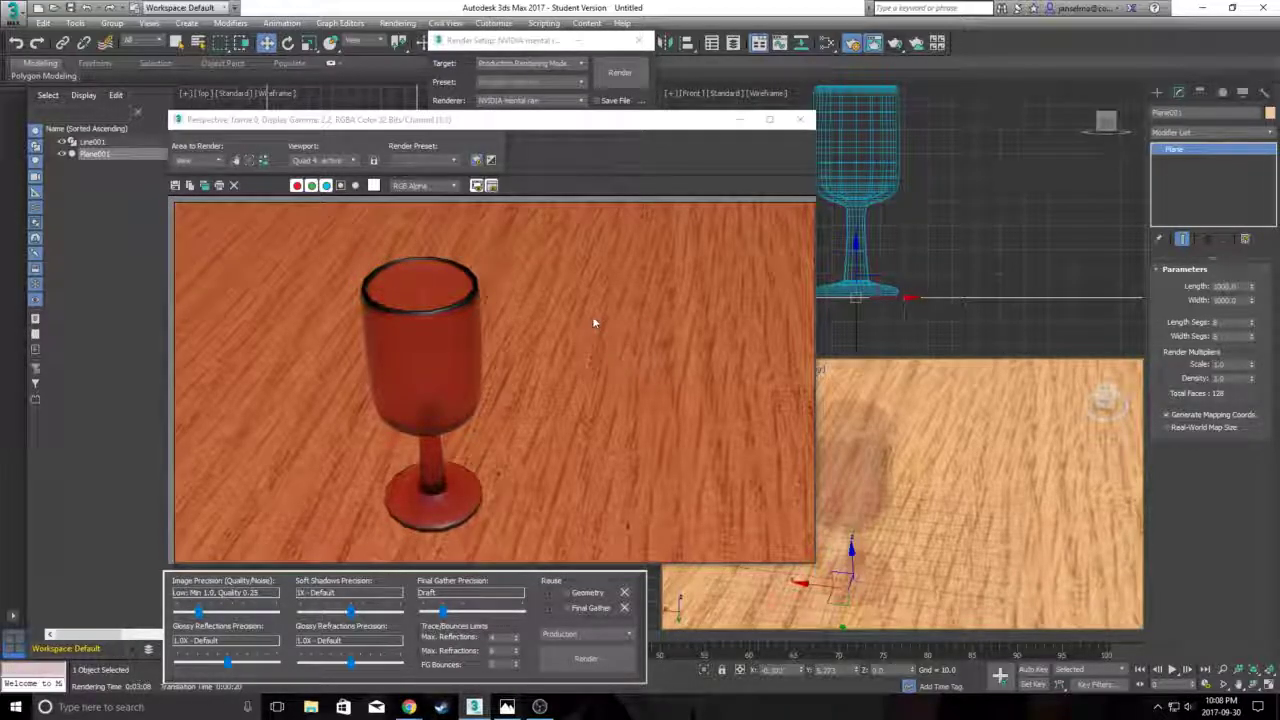
Examine the rendered glass with the alpha, blue, green and red channels toggled, and inspect the full-colour image up close.
{"action": "left_click", "coordinate": [340, 185]}
{"action": "left_click", "coordinate": [338, 185]}
{"action": "left_click", "coordinate": [325, 185]}
{"action": "scroll", "coordinate": [325, 186], "scroll_direction": "down", "scroll_amount": 1}
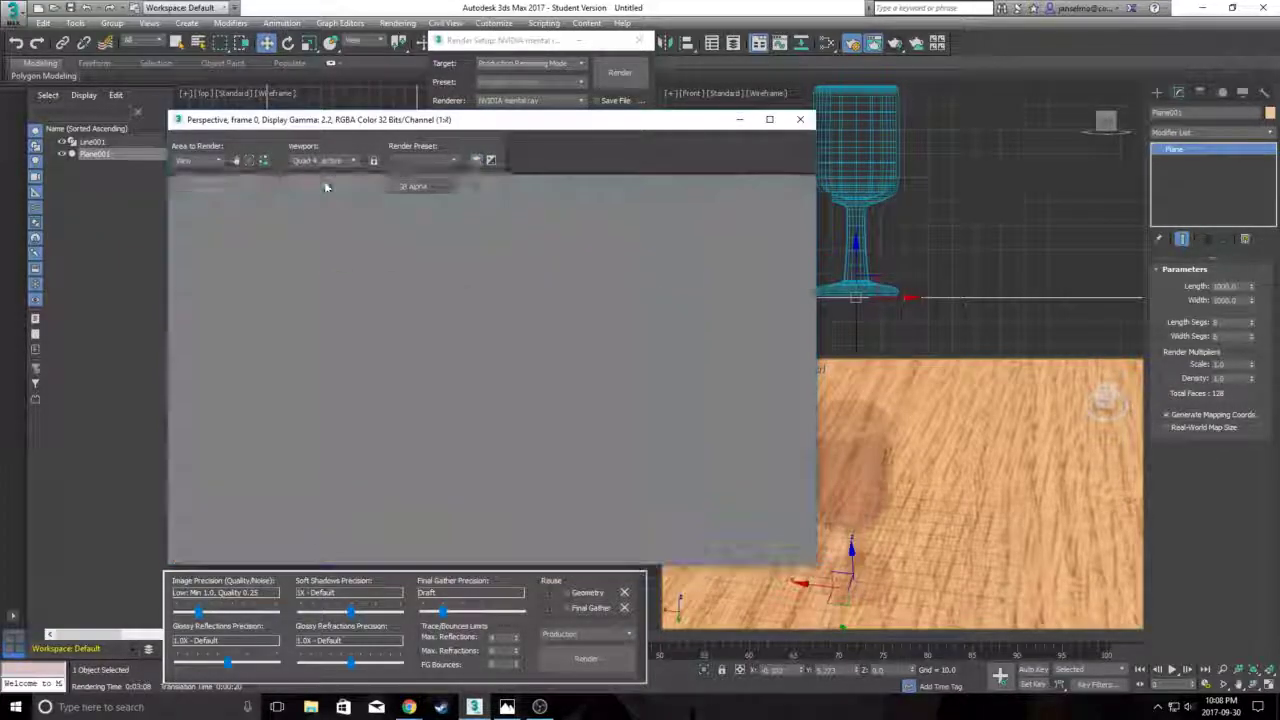
{"action": "left_click", "coordinate": [310, 186]}
{"action": "left_click", "coordinate": [296, 186]}
{"action": "left_click", "coordinate": [325, 186]}
{"action": "left_click", "coordinate": [311, 186]}
{"action": "left_click", "coordinate": [296, 186]}
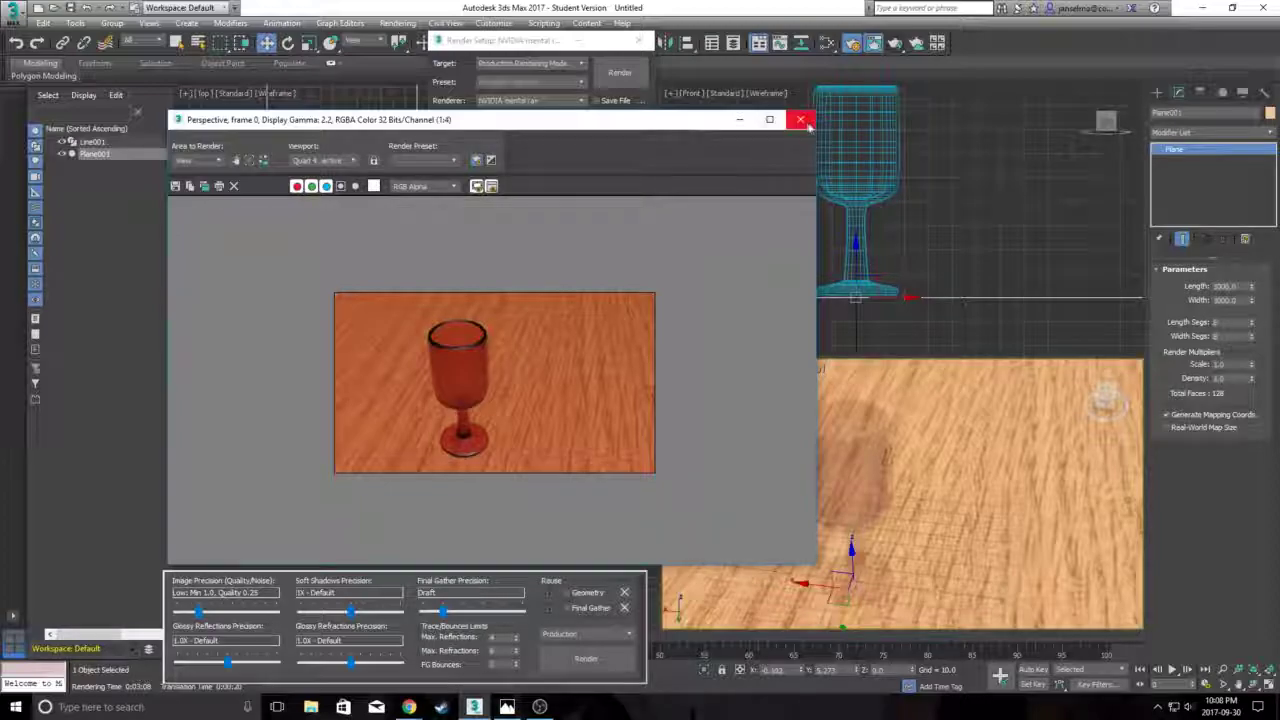
{"action": "scroll", "coordinate": [546, 330], "scroll_direction": "up", "scroll_amount": 1}
{"action": "scroll", "coordinate": [546, 330], "scroll_direction": "down", "scroll_amount": 1}
{"action": "scroll", "coordinate": [546, 330], "scroll_direction": "up", "scroll_amount": 1}
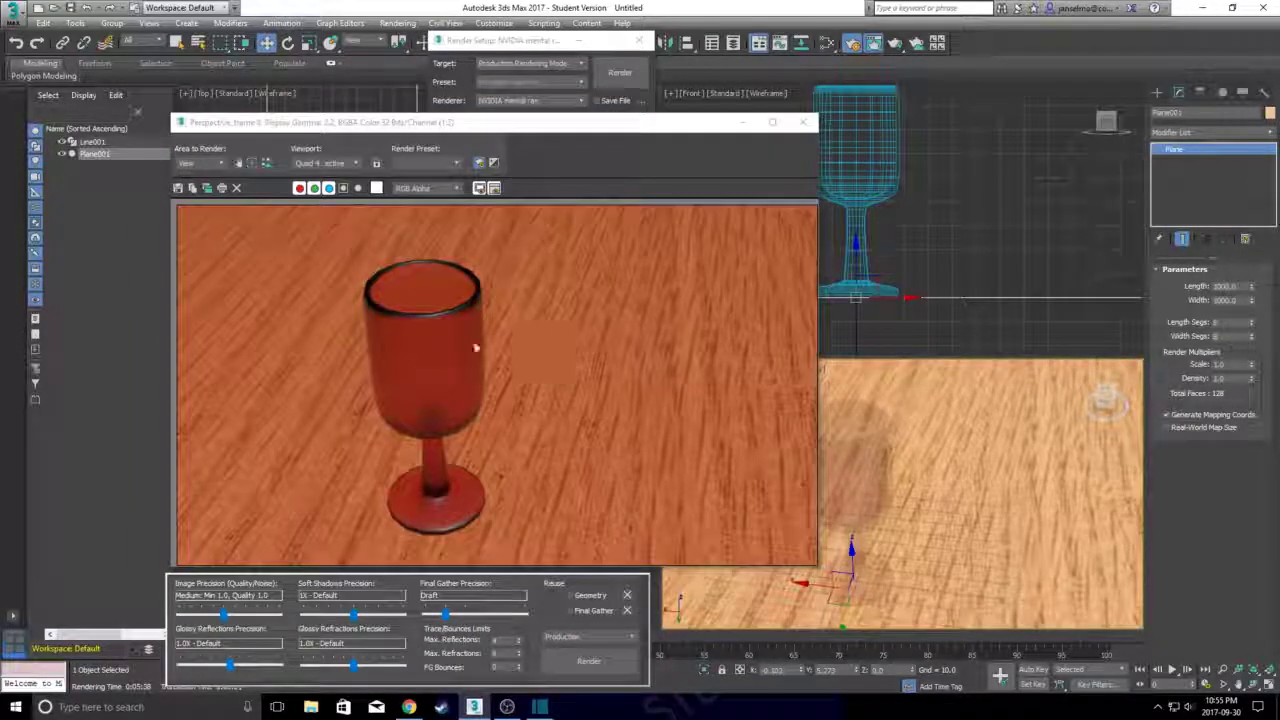